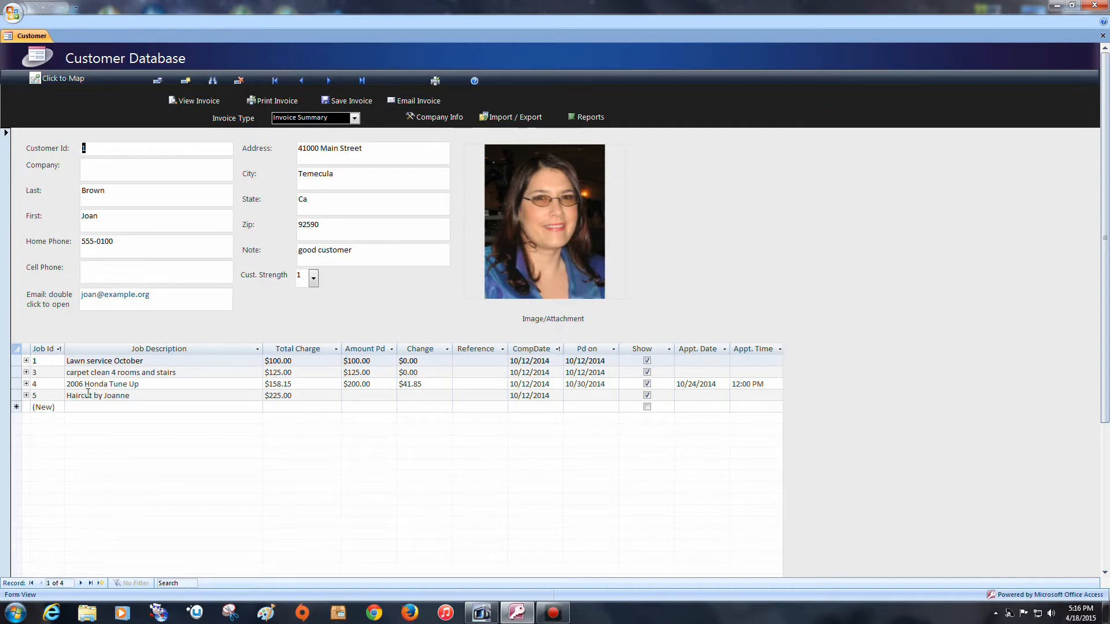
- Expand the expense lines of the haircut job and mark the Tint Auburn expense as taxable
click(26, 396)
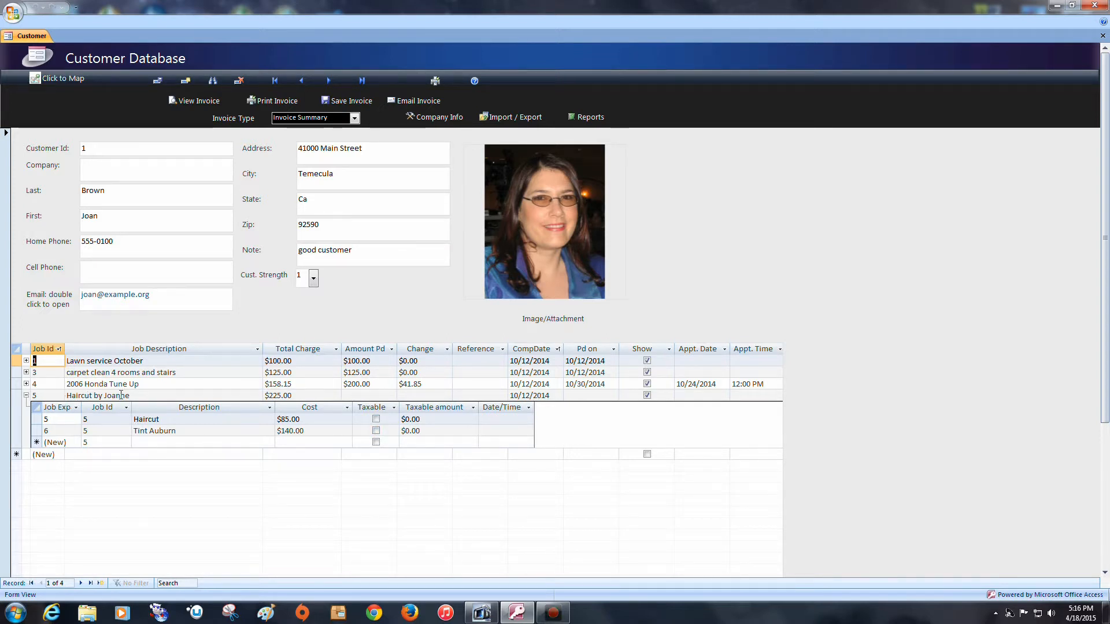
click(375, 430)
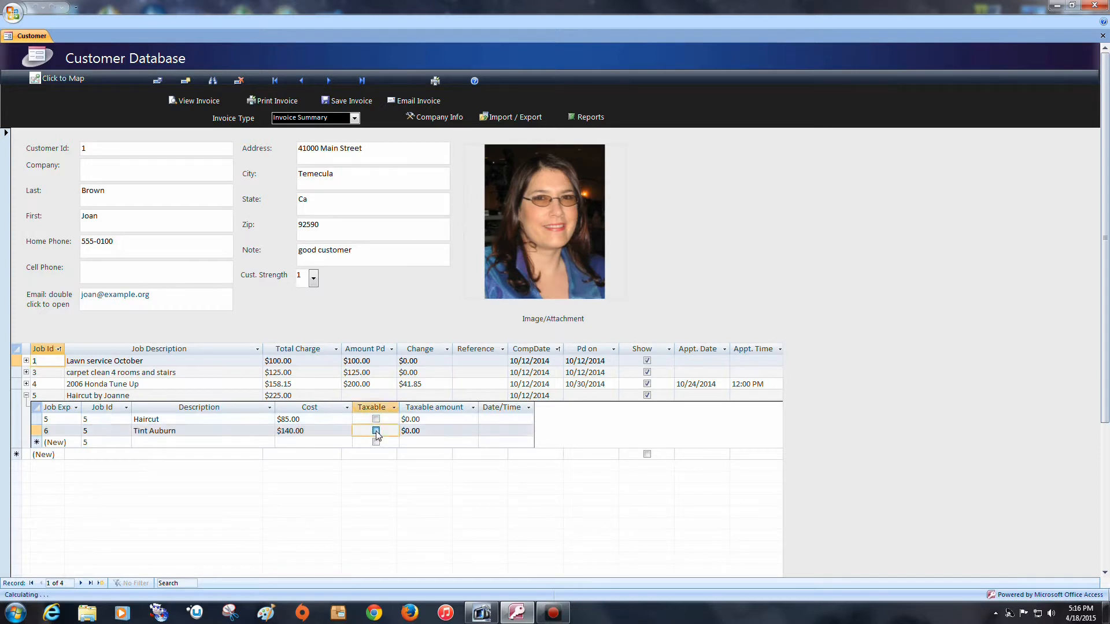
- Add a taxable expense line to the haircut job described as "shampoo" with a cost of 100
click(308, 443)
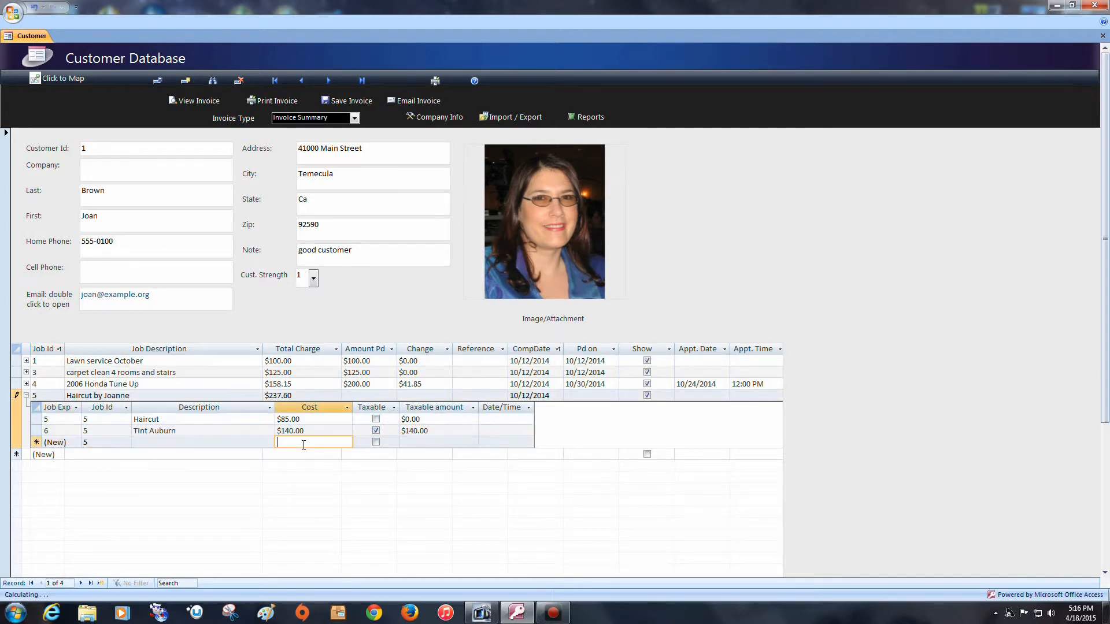
click(213, 442)
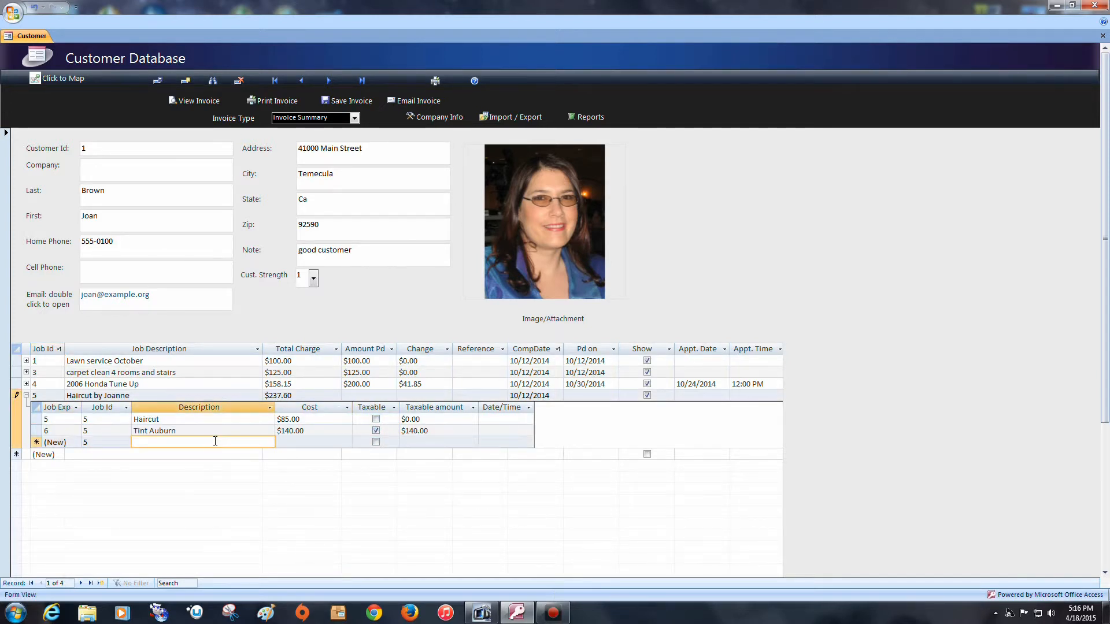
text(sham)
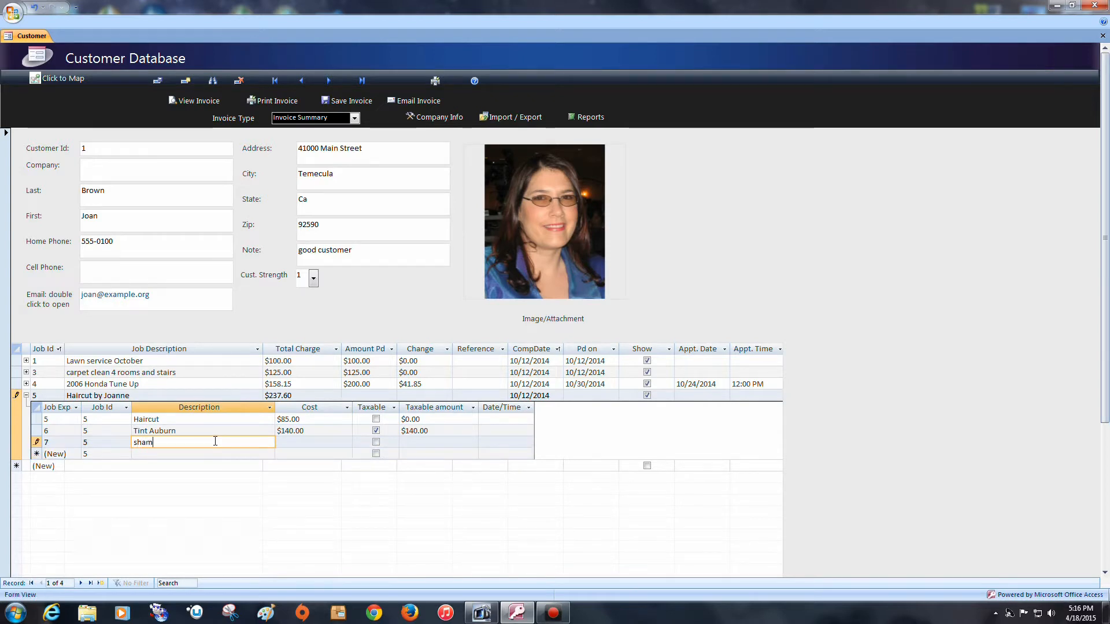
text(poo)
click(326, 440)
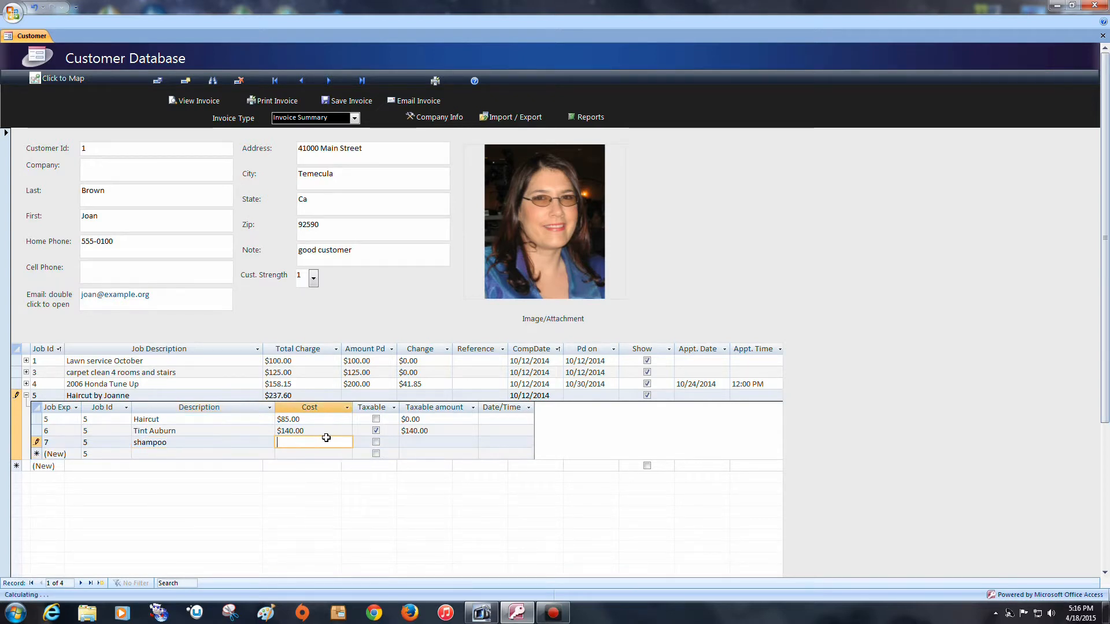
text(100)
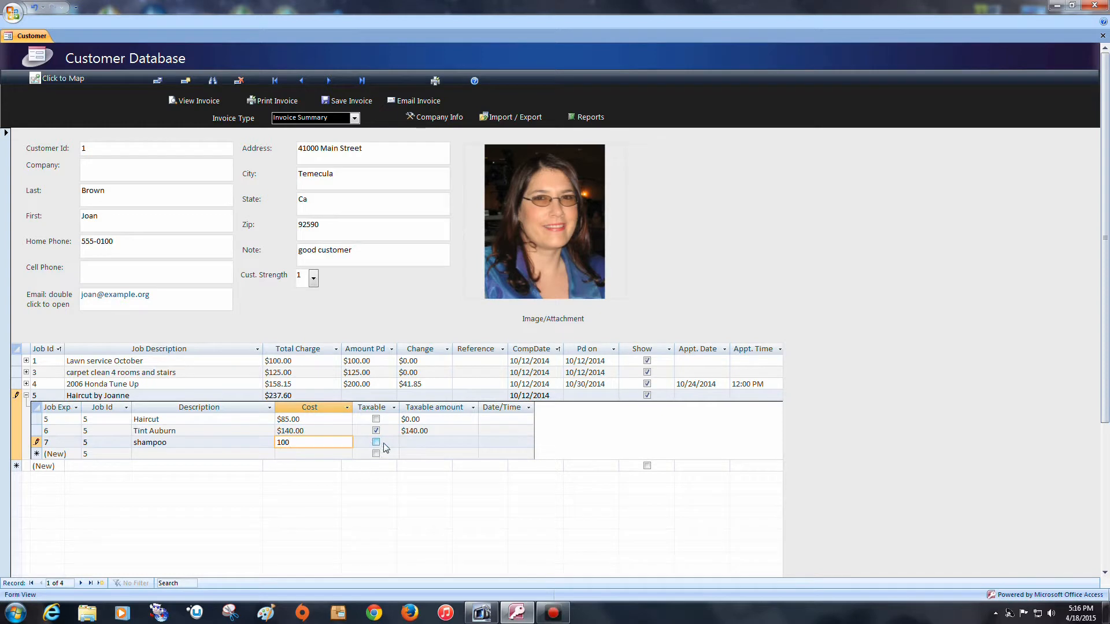
click(375, 443)
click(375, 442)
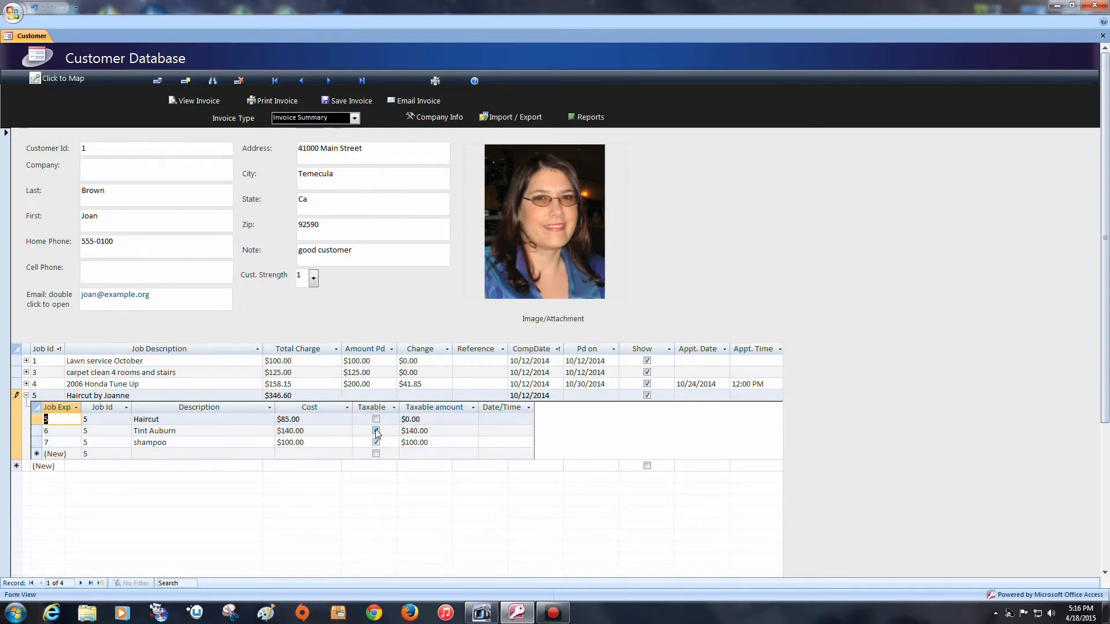
- Set the haircut job's amount paid to 400, make its Tint Auburn and shampoo expenses non-taxable, and collapse the expense lines
click(375, 431)
click(357, 395)
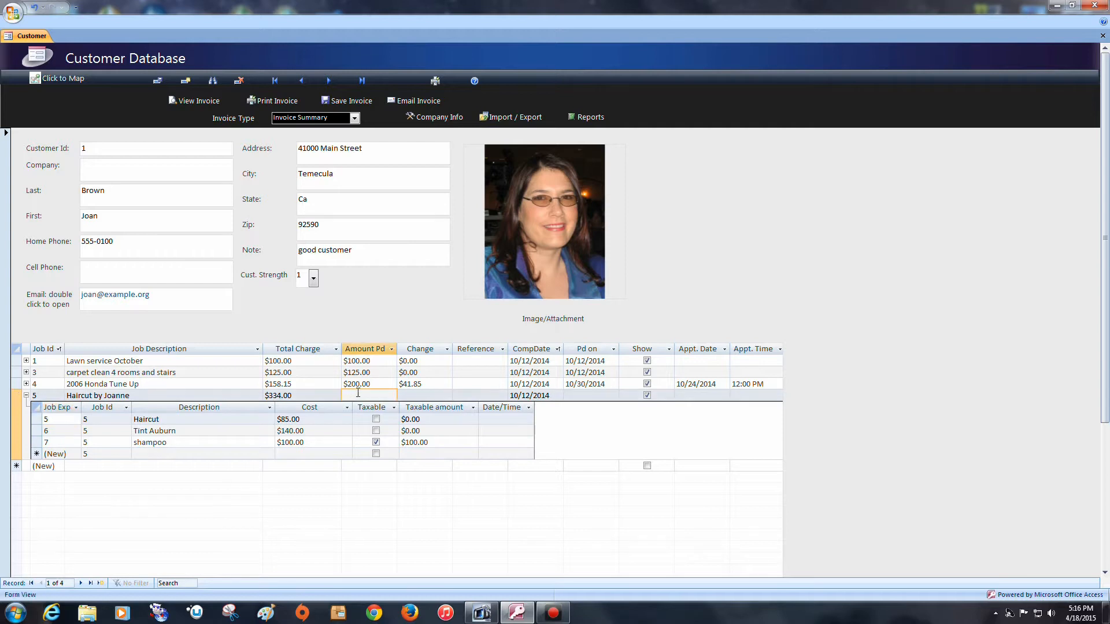
text(400)
click(320, 418)
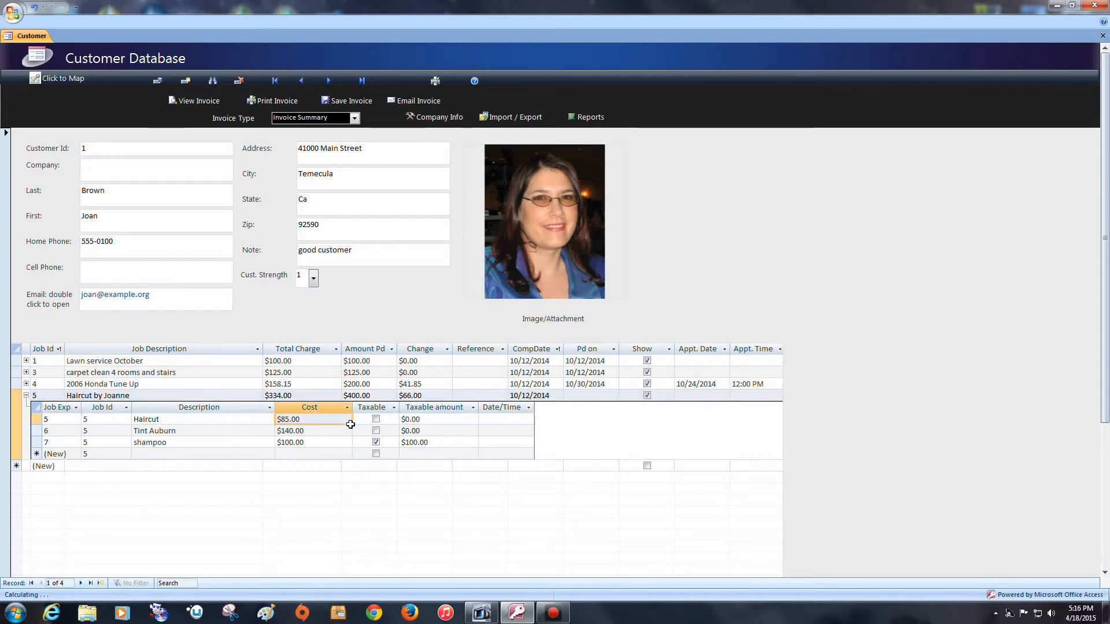
click(375, 442)
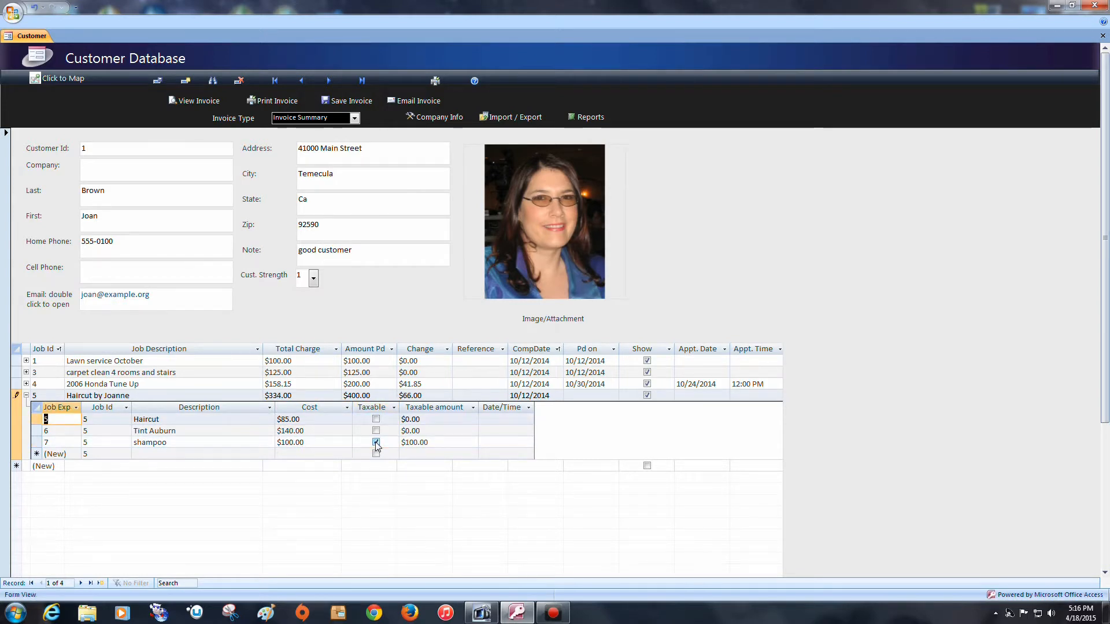
click(26, 395)
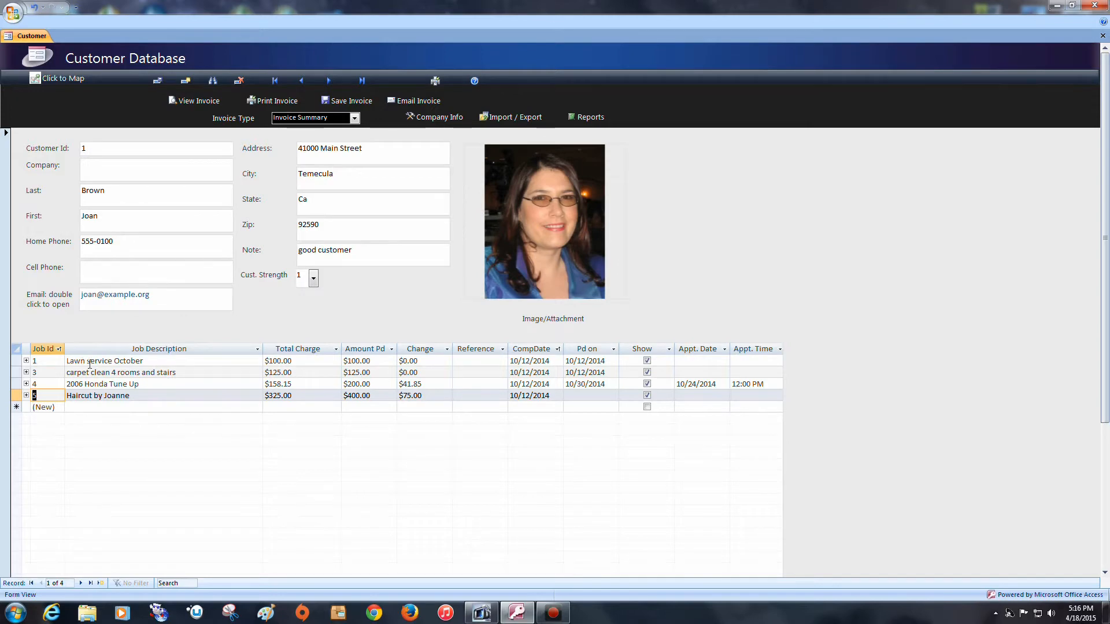
- Add a new job described as "carpet cleaning 4 rooms" with a total charge of 100 and the matching amount paid
click(100, 408)
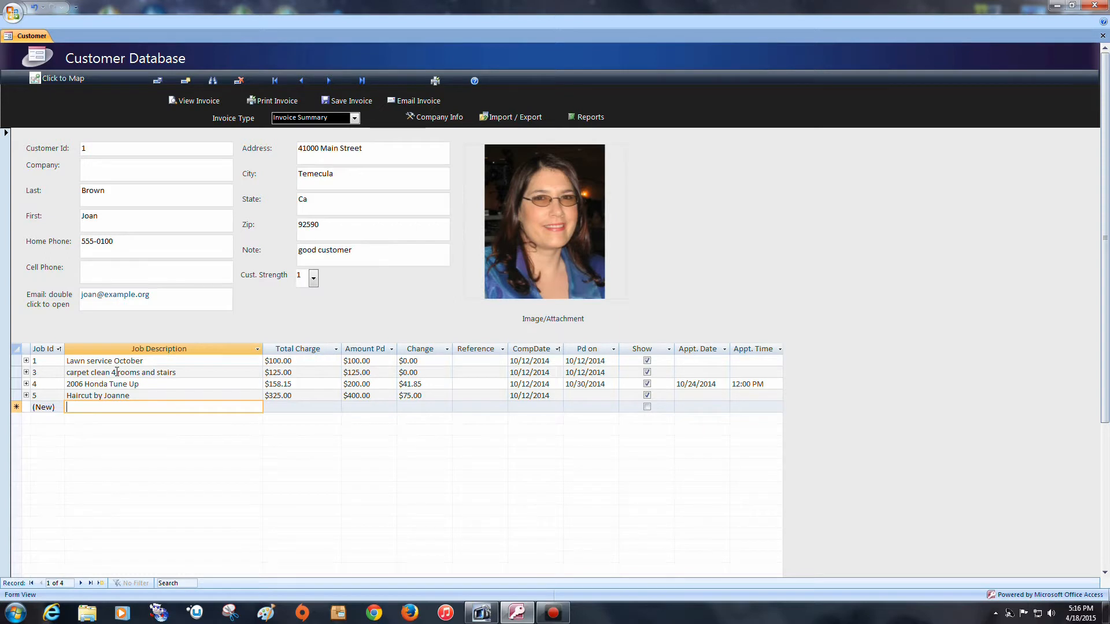
text(car)
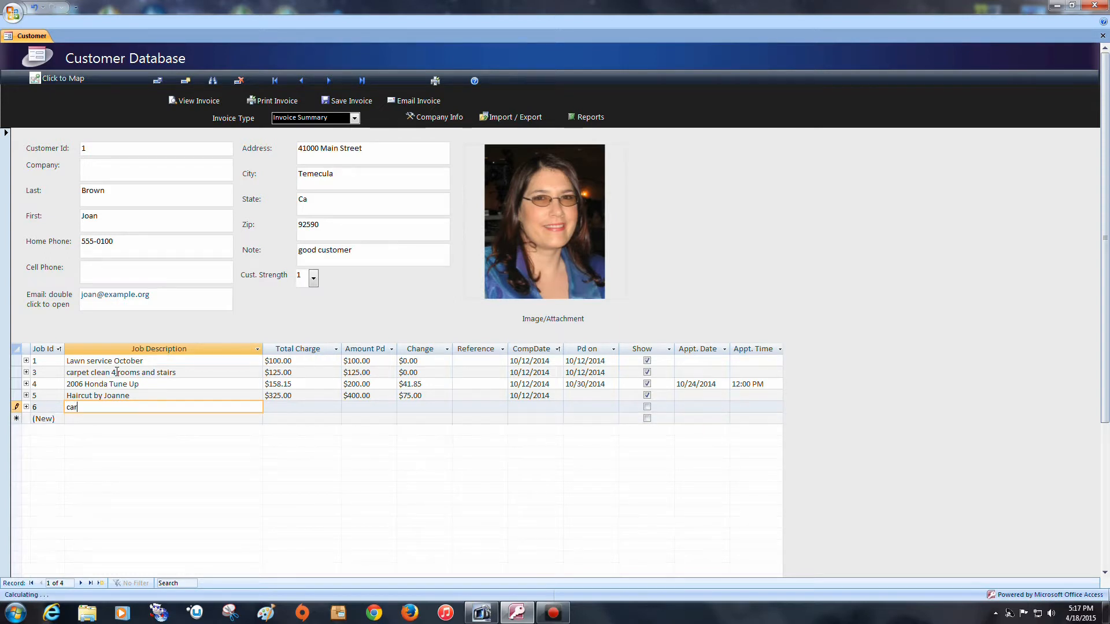
text(pet cleaning )
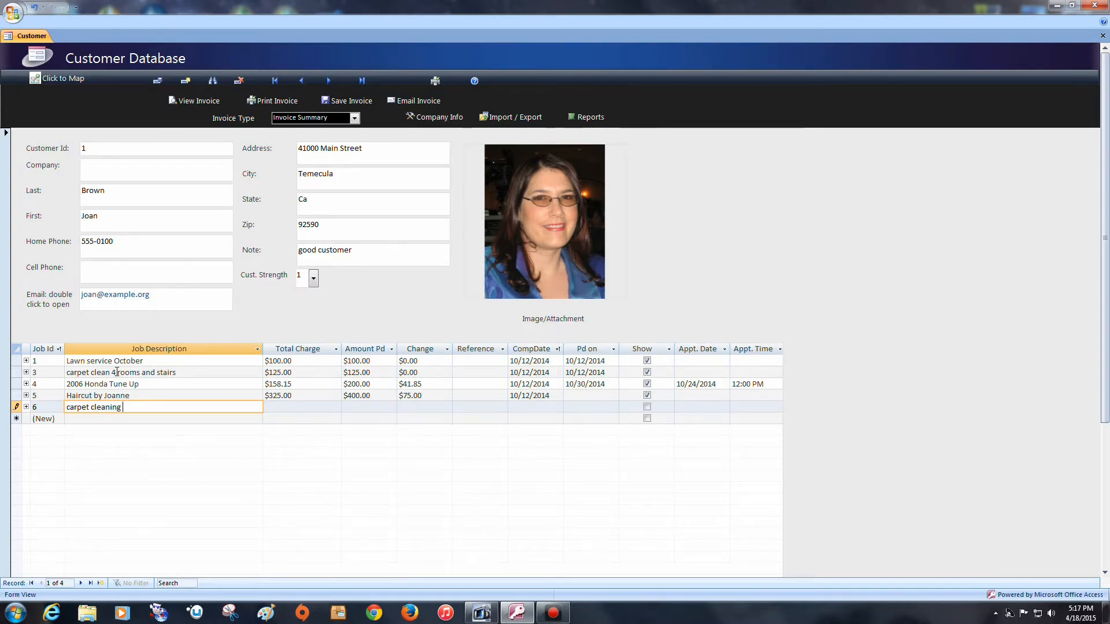
text(4 rooms)
click(282, 409)
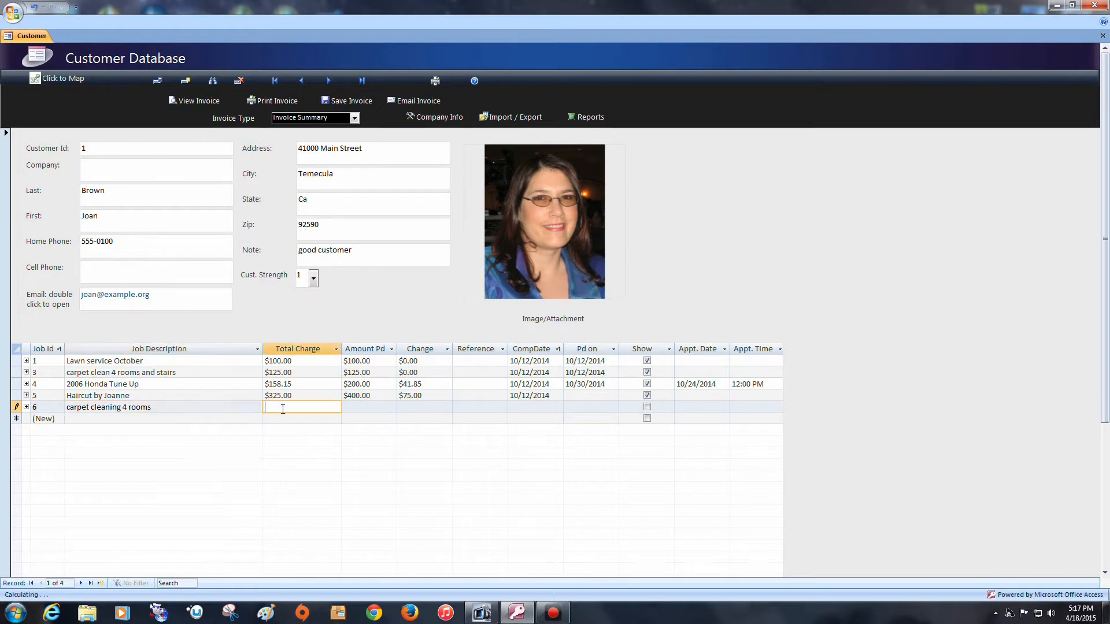
text(100)
click(377, 409)
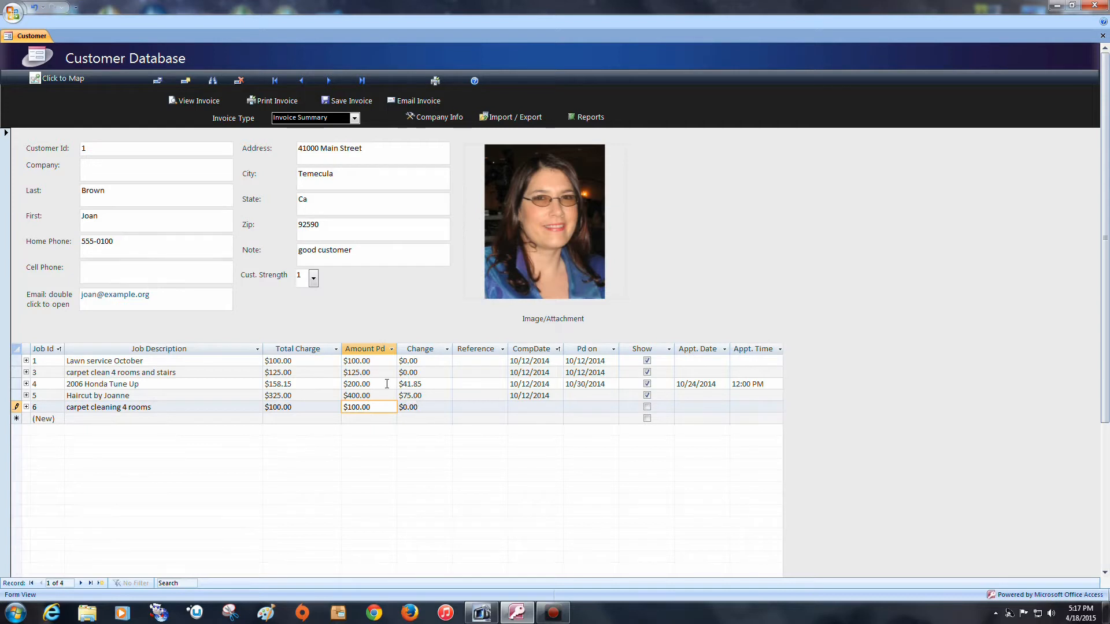
- Set the completion date of the new carpet cleaning job to today, 4/18/2015, and save the record
click(526, 407)
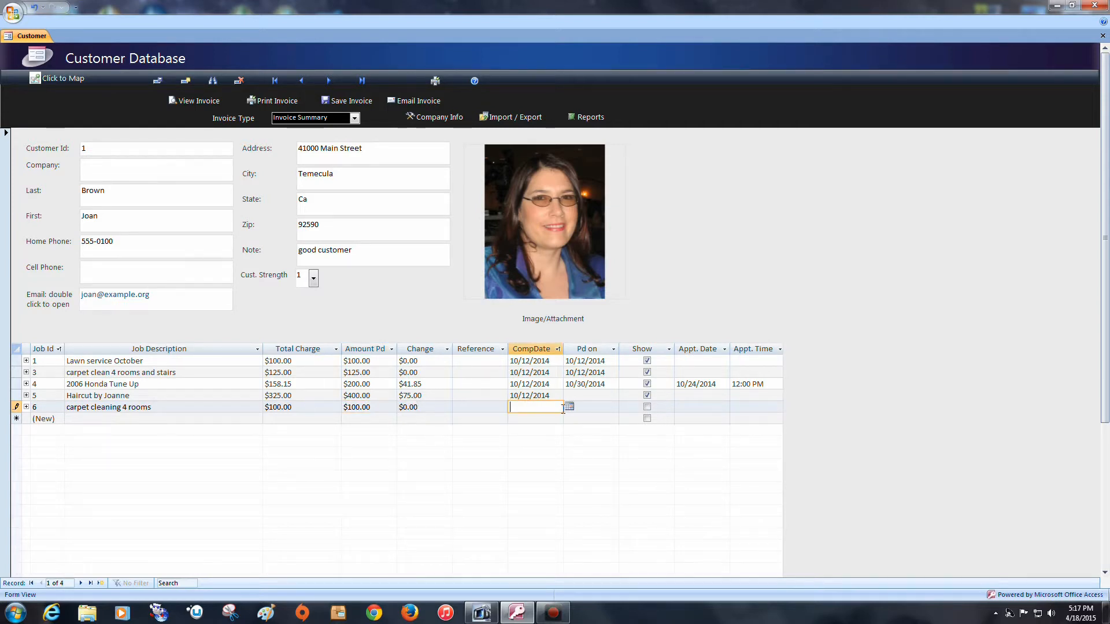
click(569, 406)
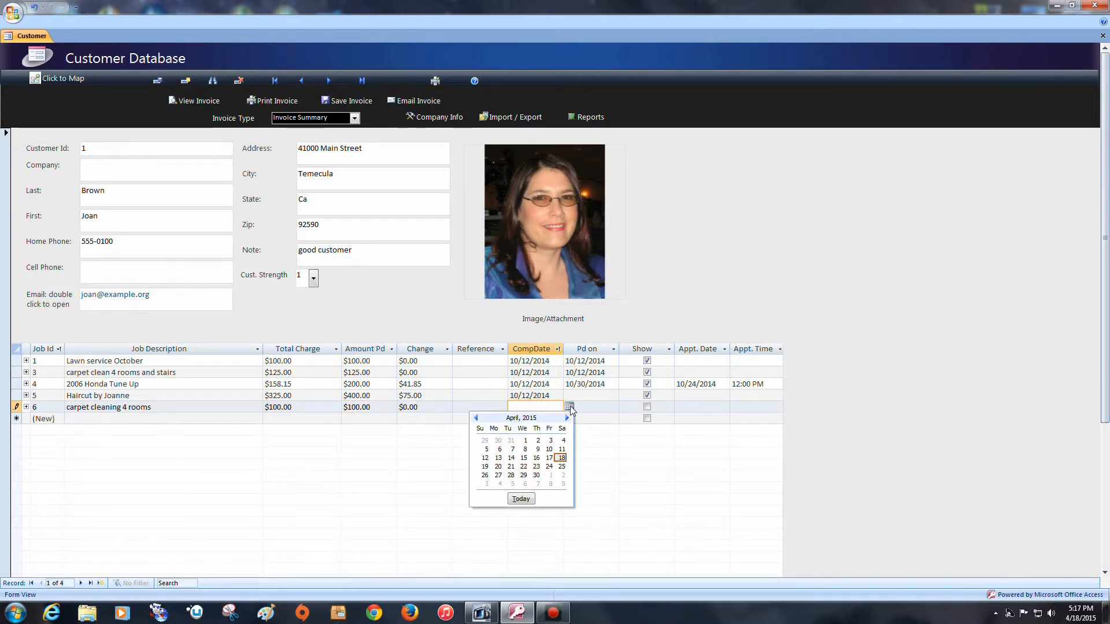
click(521, 498)
key(Up)
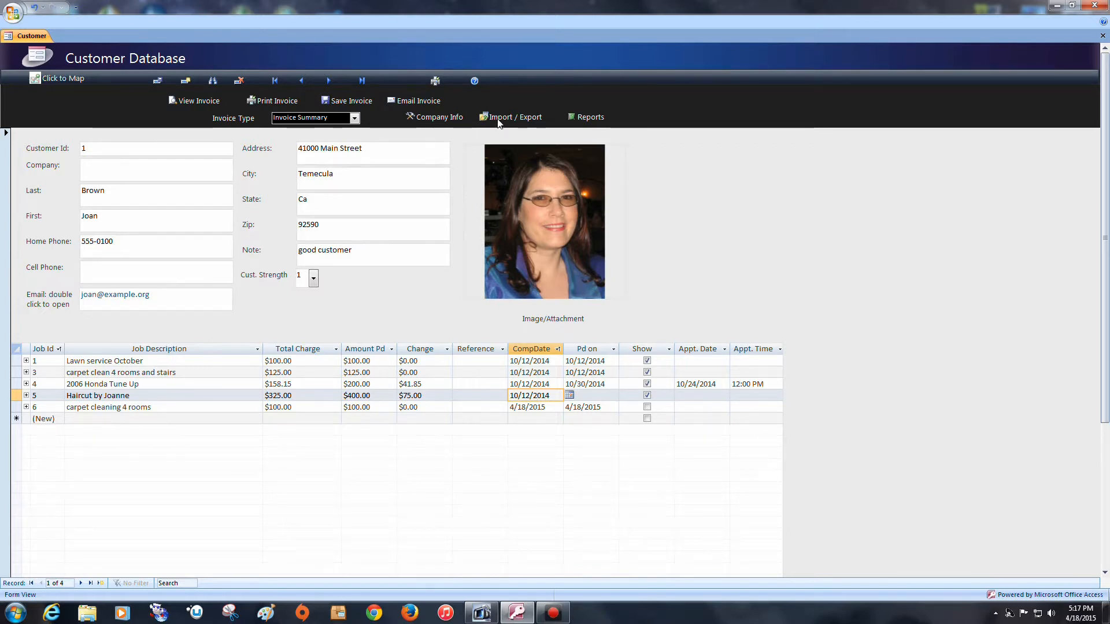
- Turn off automatic insertion of the paid date and amount paid in the company settings, and return to the customer form
click(445, 117)
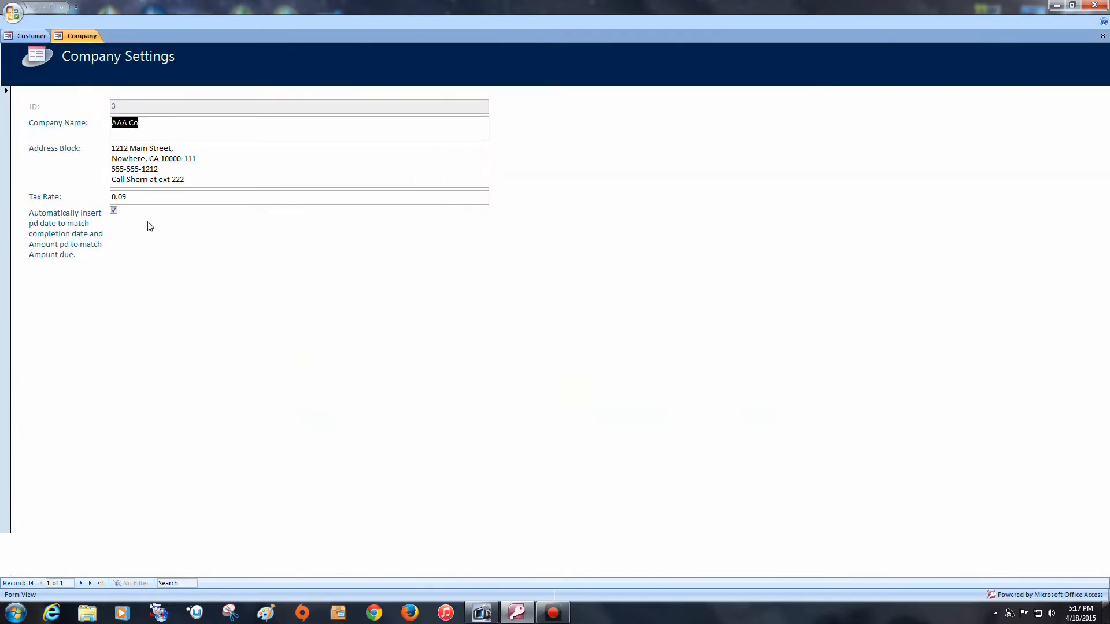
click(113, 210)
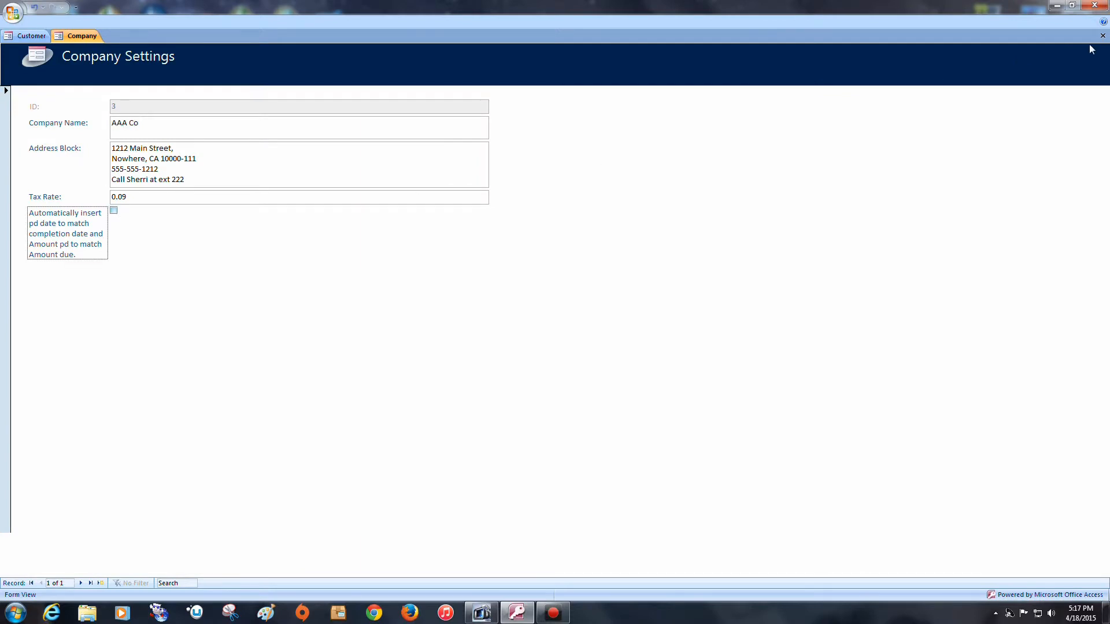
click(1102, 35)
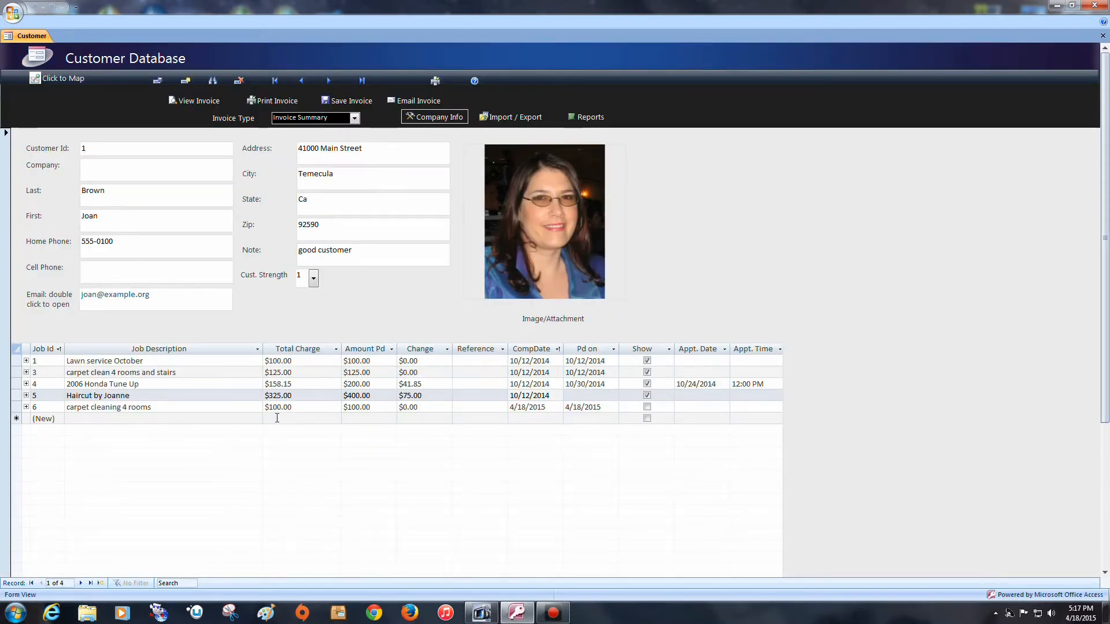
- Add another job without a description, with a total charge of 100 and a completion date of 4/16/2015
click(276, 418)
text(100)
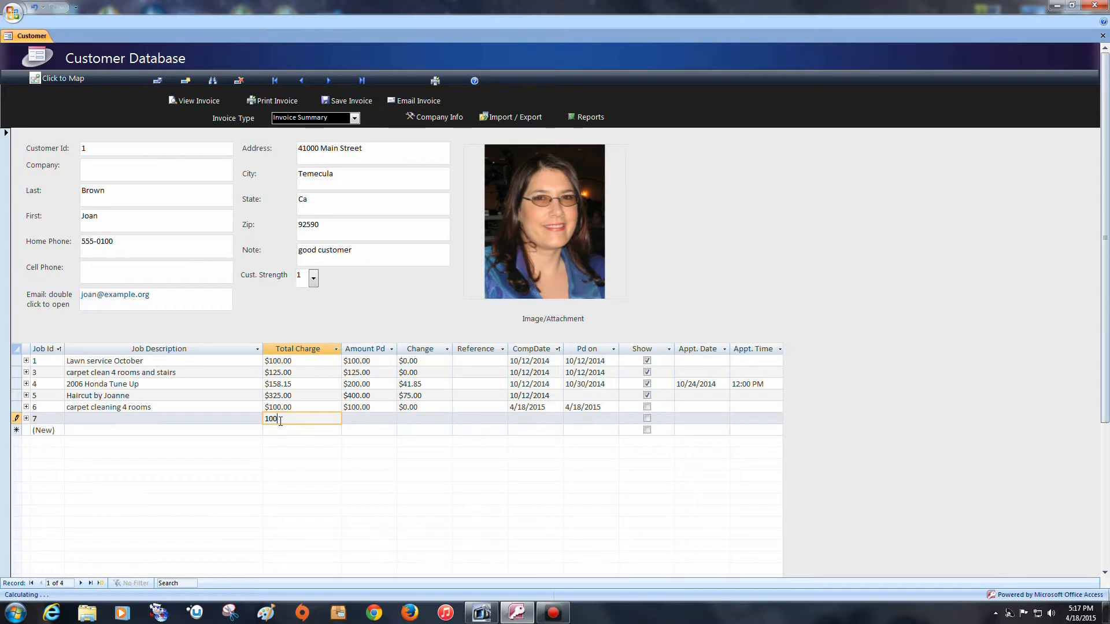
click(388, 422)
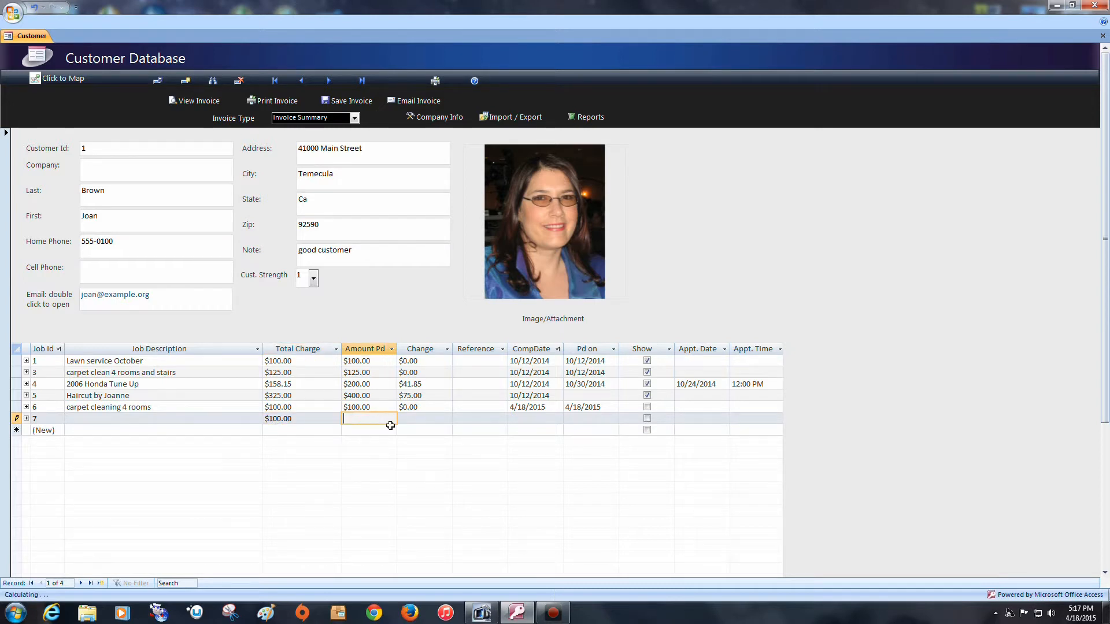
click(526, 420)
click(569, 418)
click(533, 471)
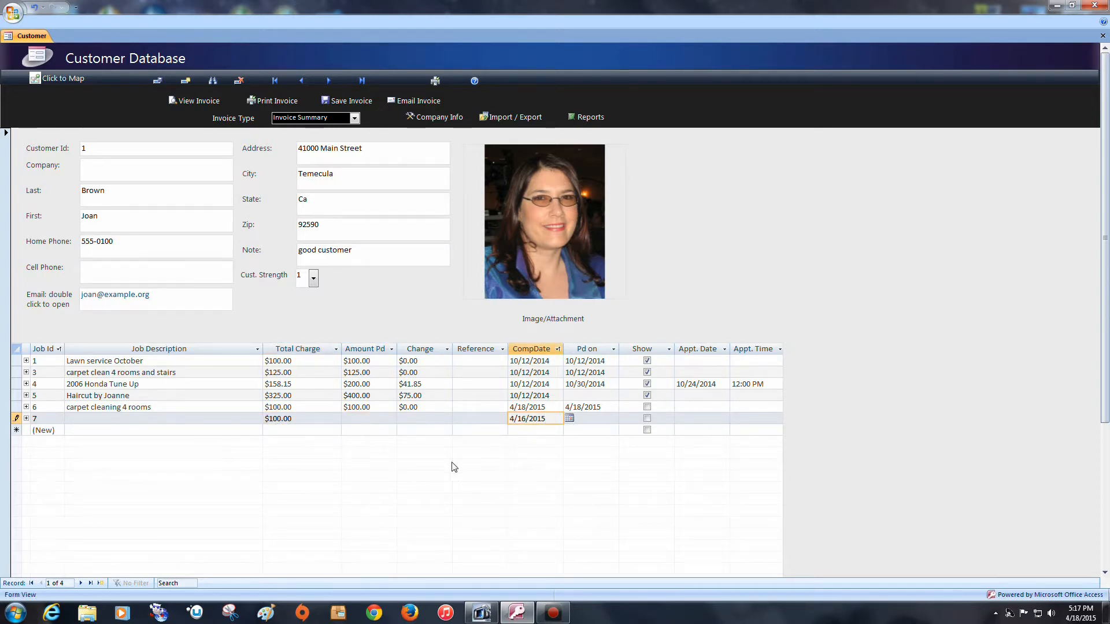
click(443, 422)
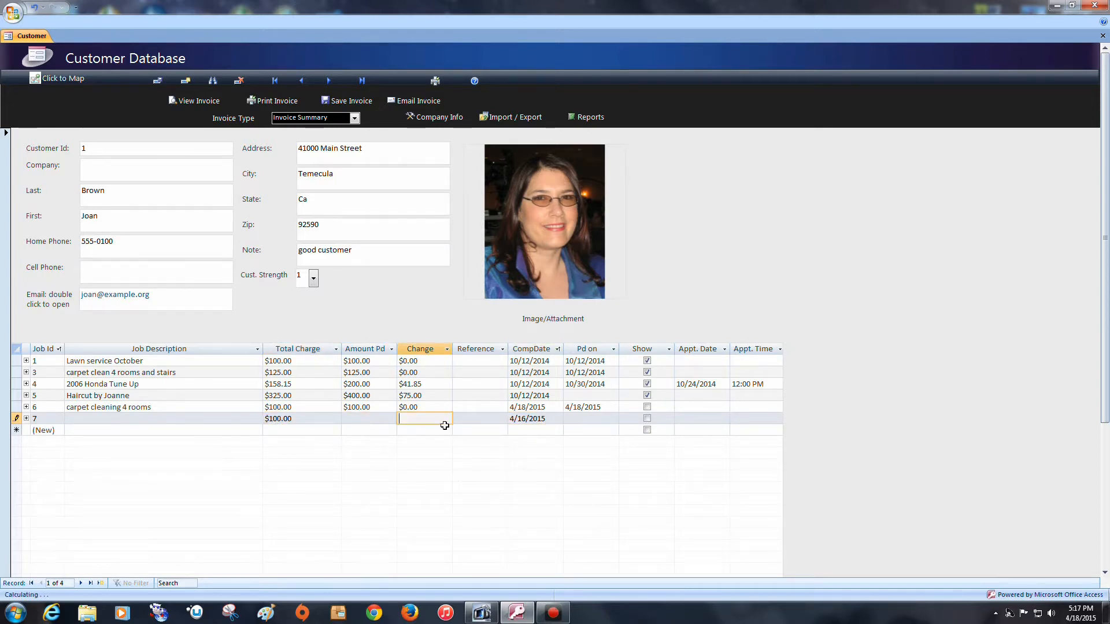
- Delete the job record that has no description and confirm the deletion
click(19, 417)
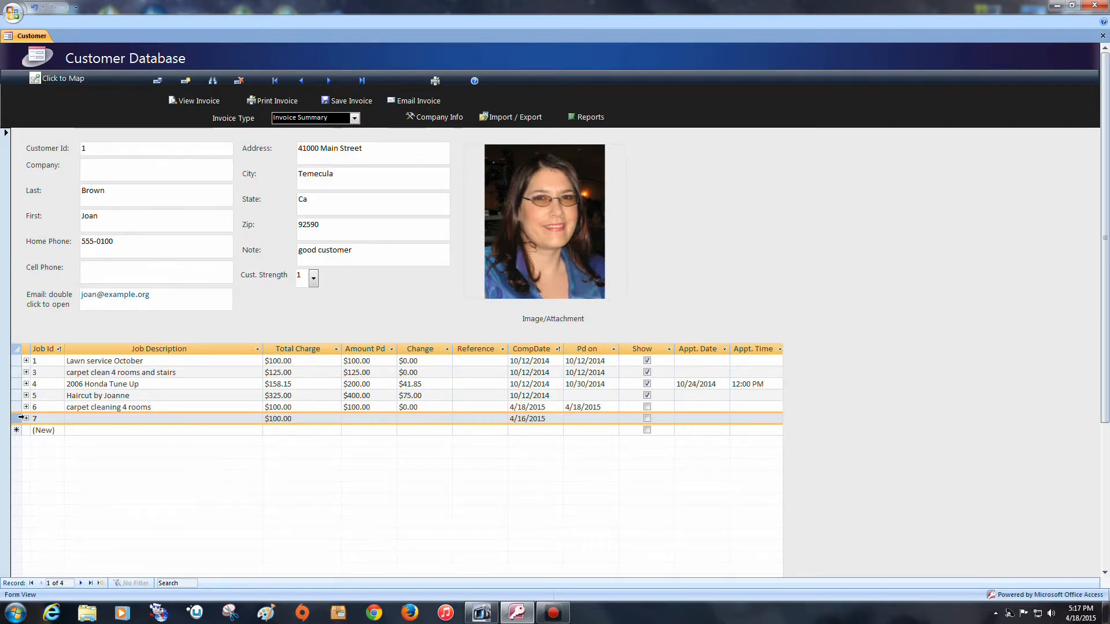
key(Delete)
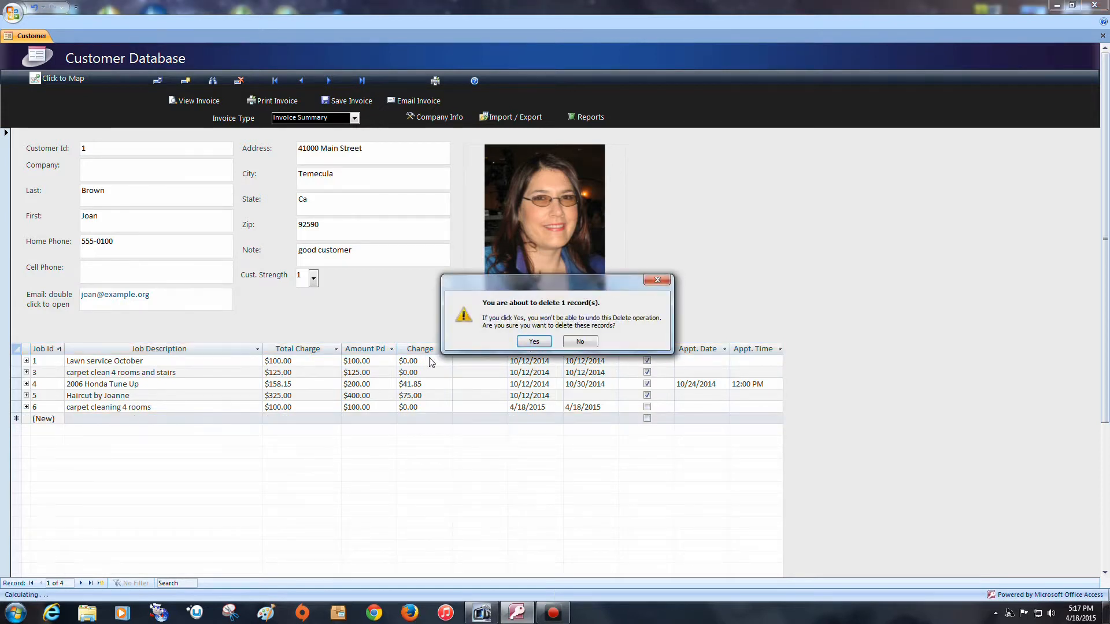
click(534, 342)
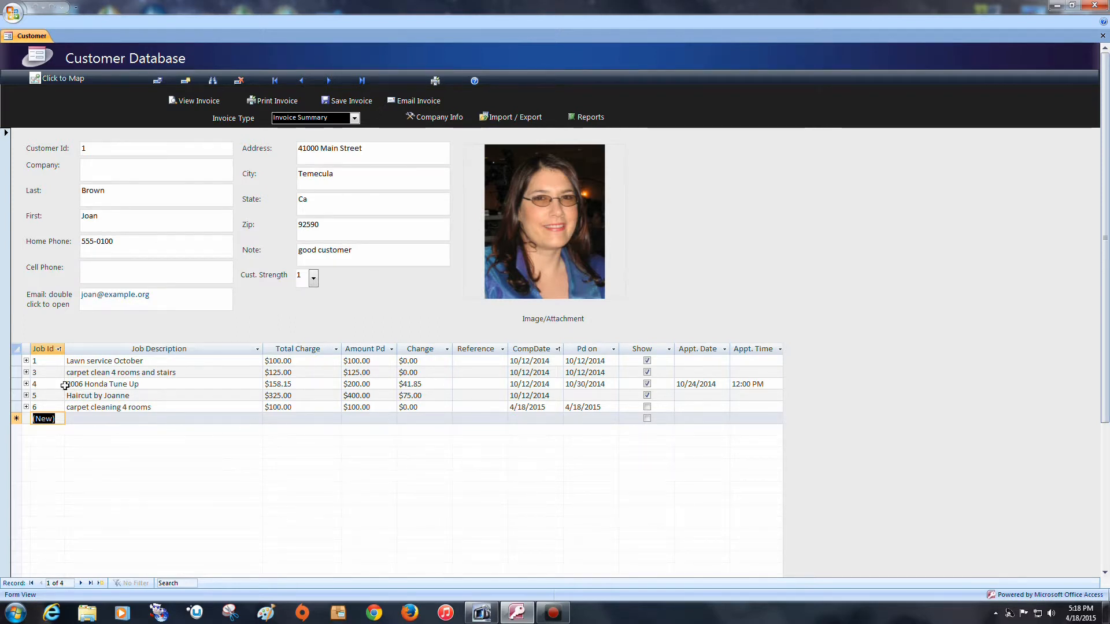
- Examine the expense lines and total charge of the 2006 Honda Tune Up job, and collapse it again
click(27, 384)
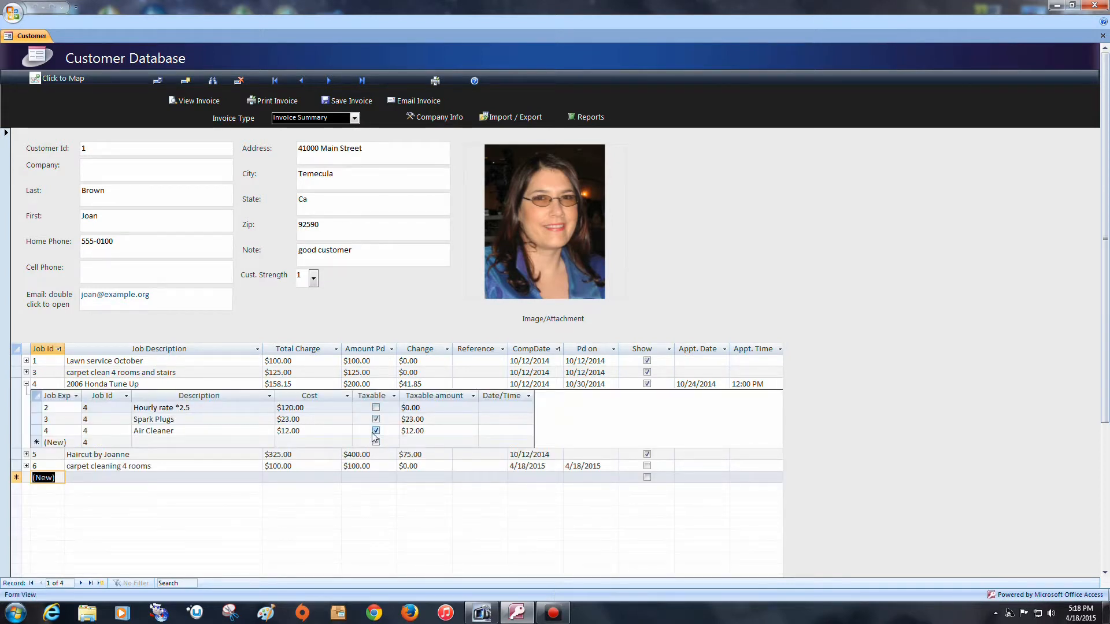
click(320, 388)
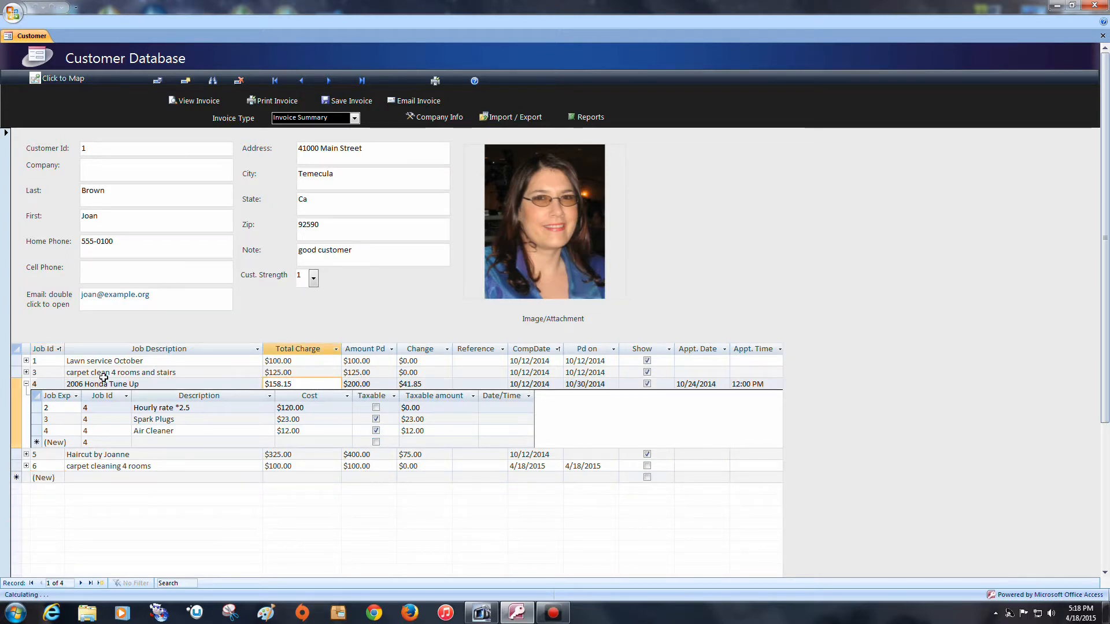
click(26, 384)
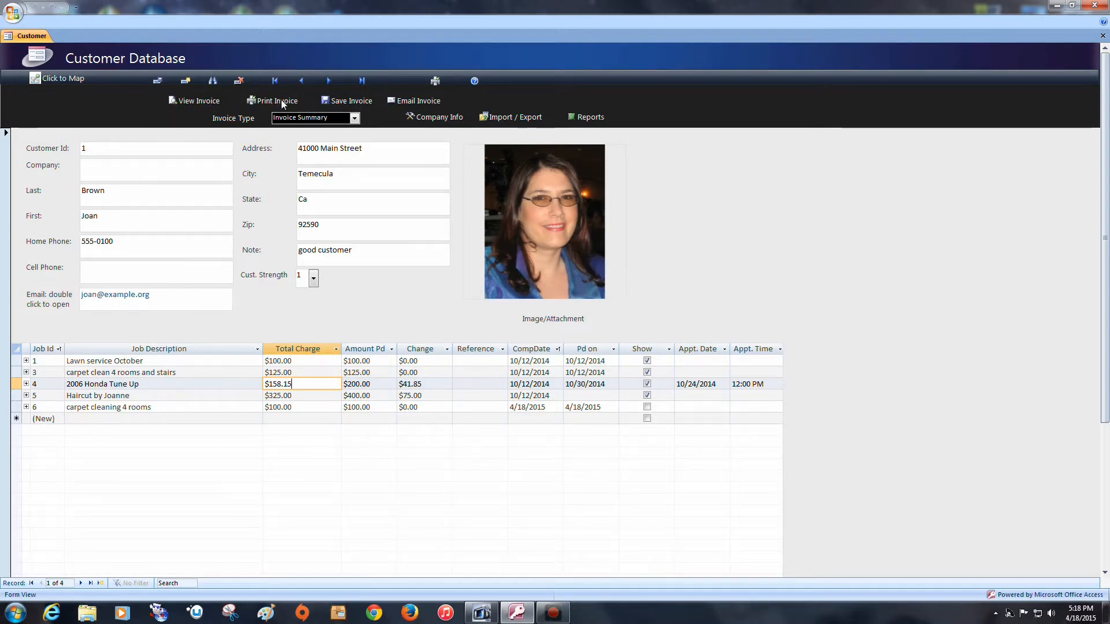
- Set the invoice type to Invoice Detail
click(354, 118)
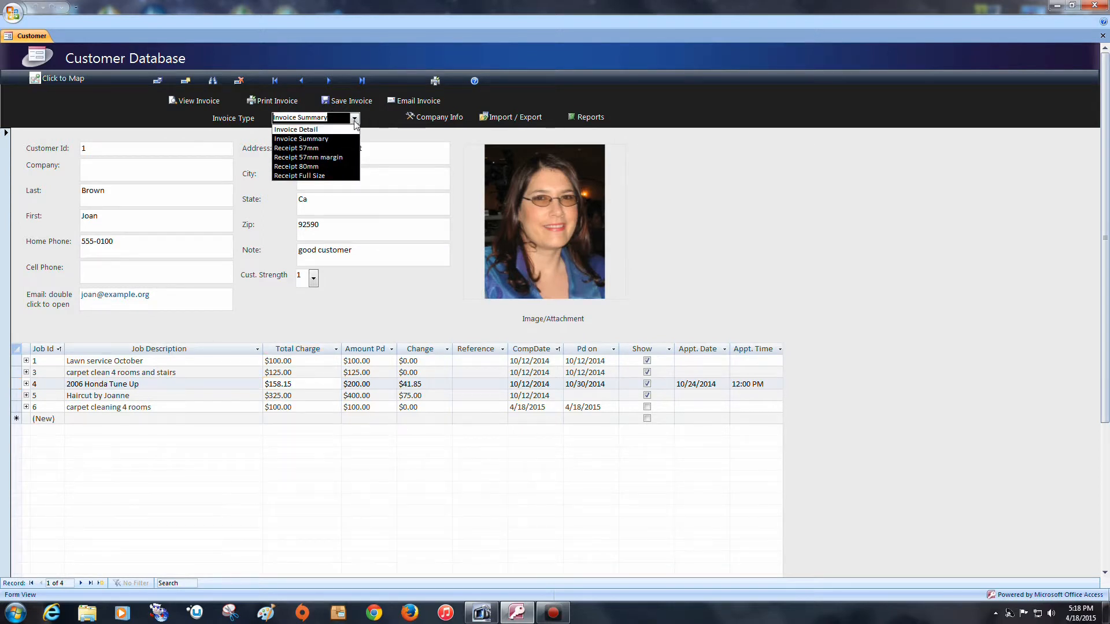
click(354, 119)
click(355, 119)
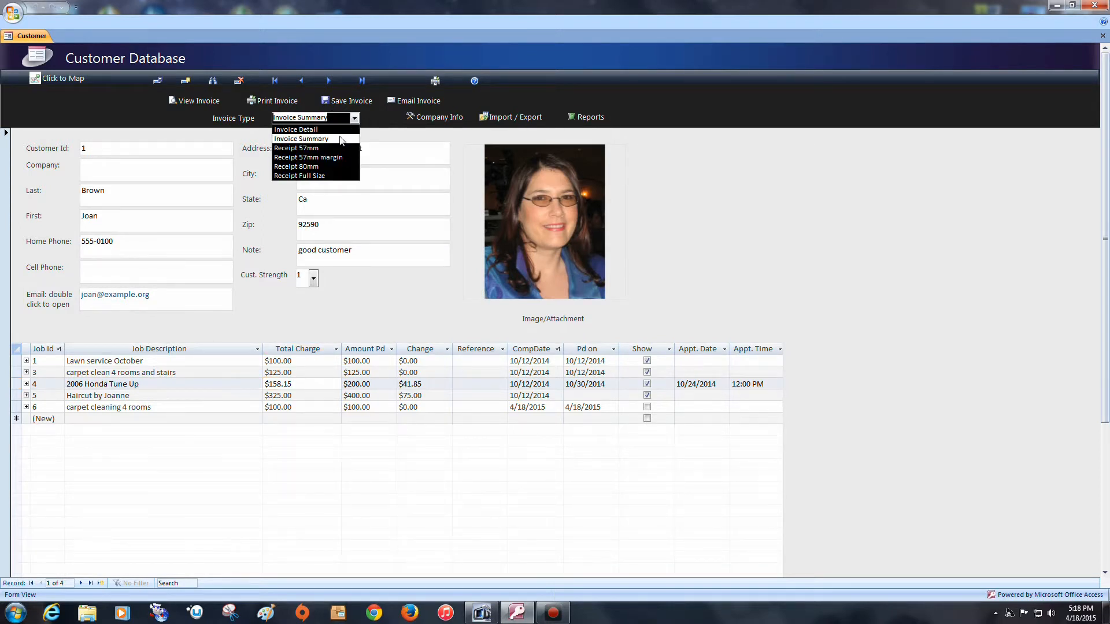
click(338, 130)
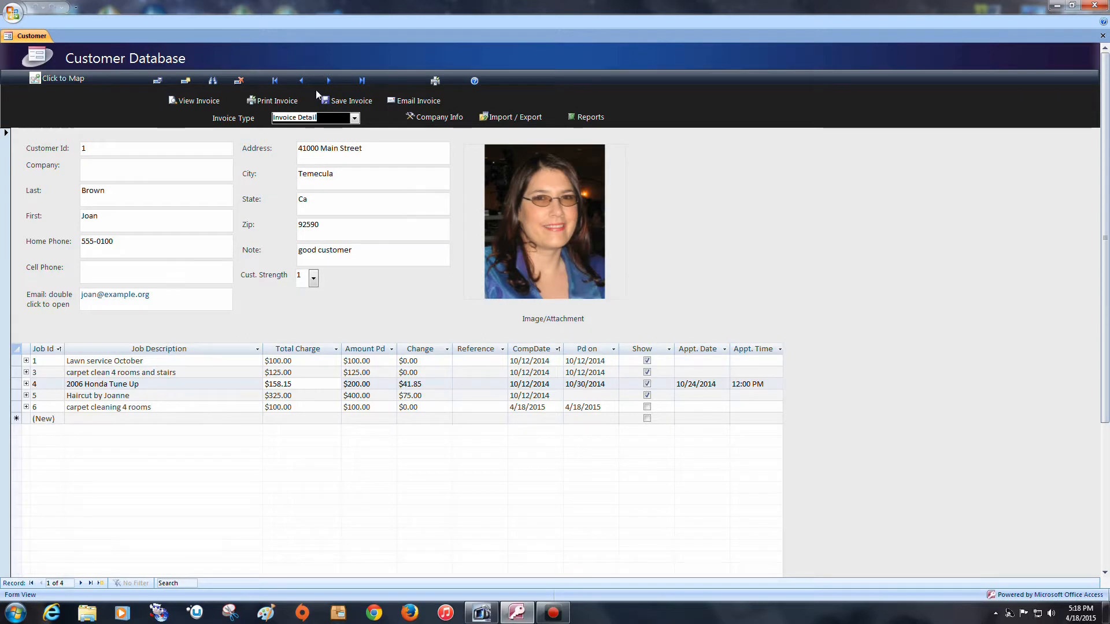
- Open the business reports form, examine the available report types, and close it to return to the customer form
click(583, 118)
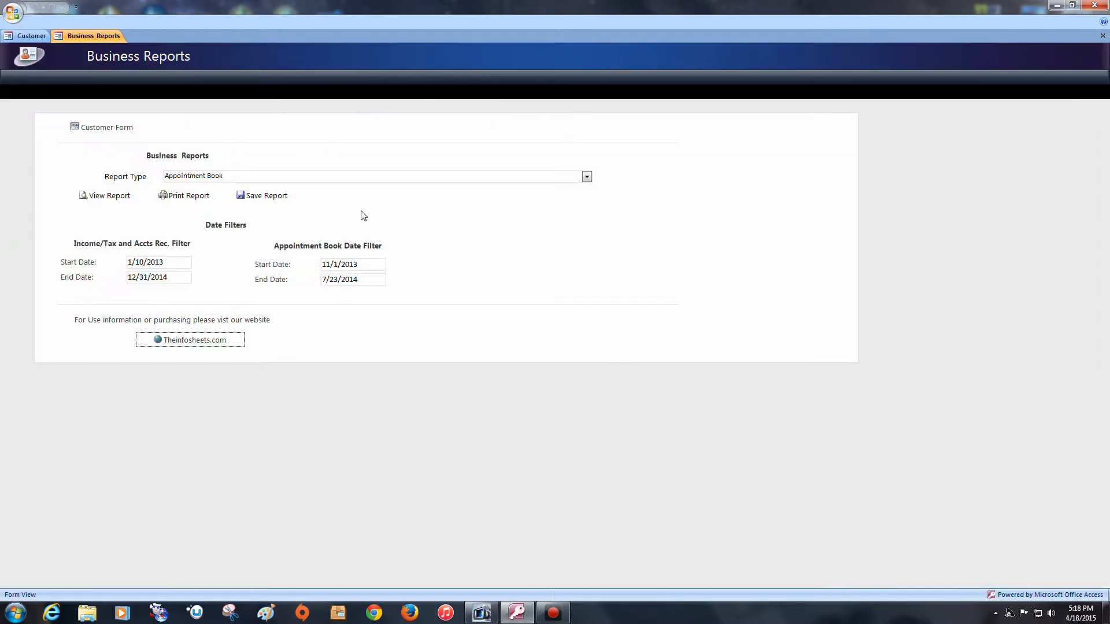
click(586, 176)
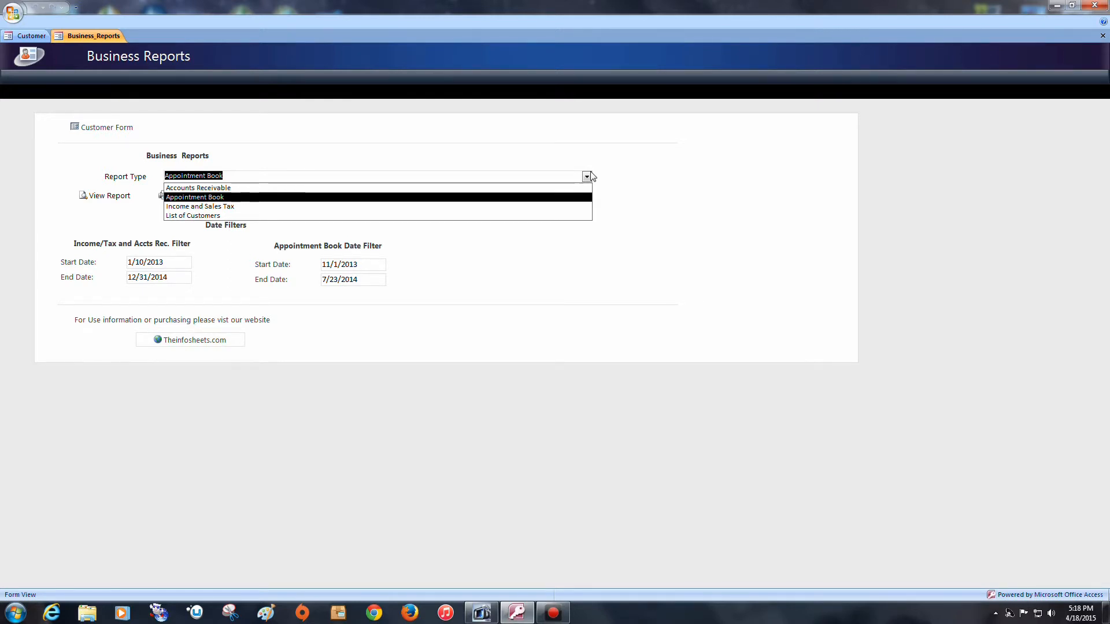
click(591, 177)
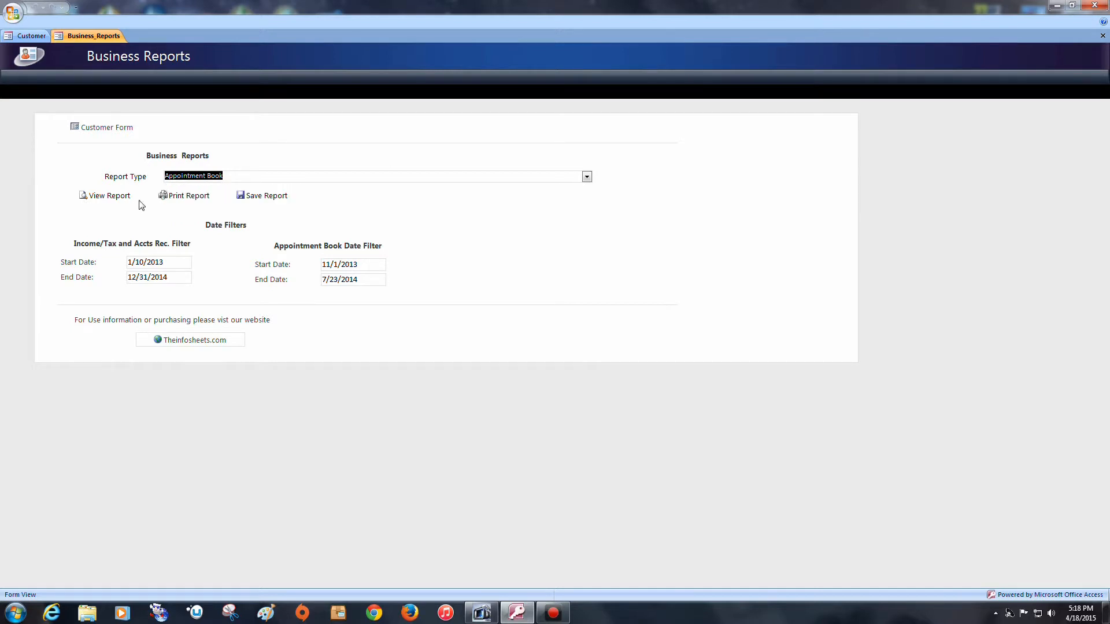
click(1102, 35)
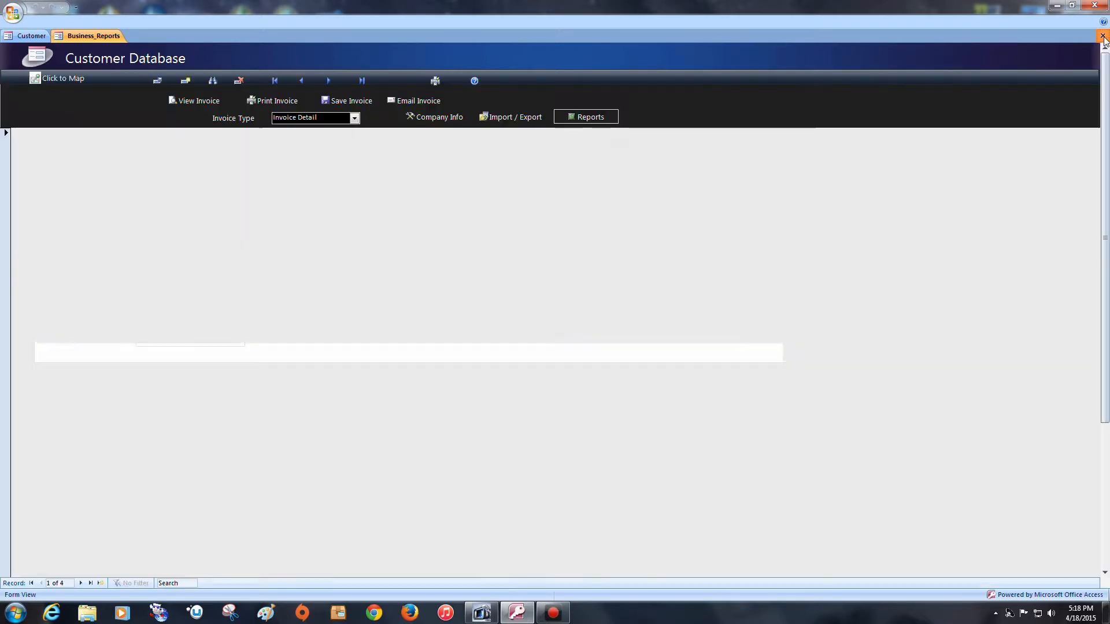
- View the customer's address on the online map and close it, and open and dismiss the record search
click(48, 84)
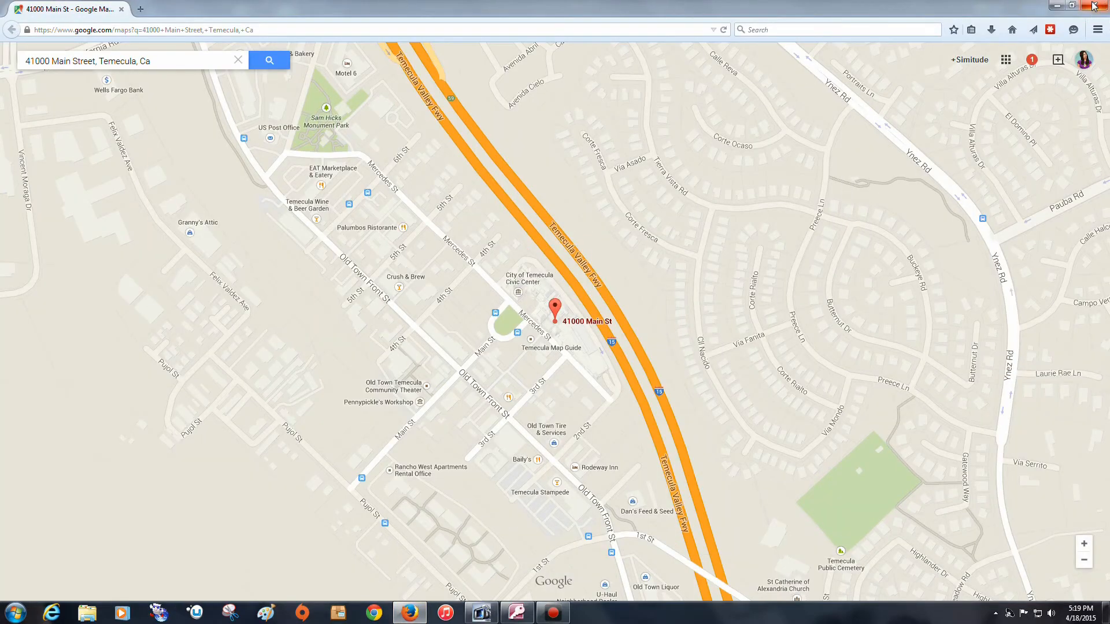
click(1094, 5)
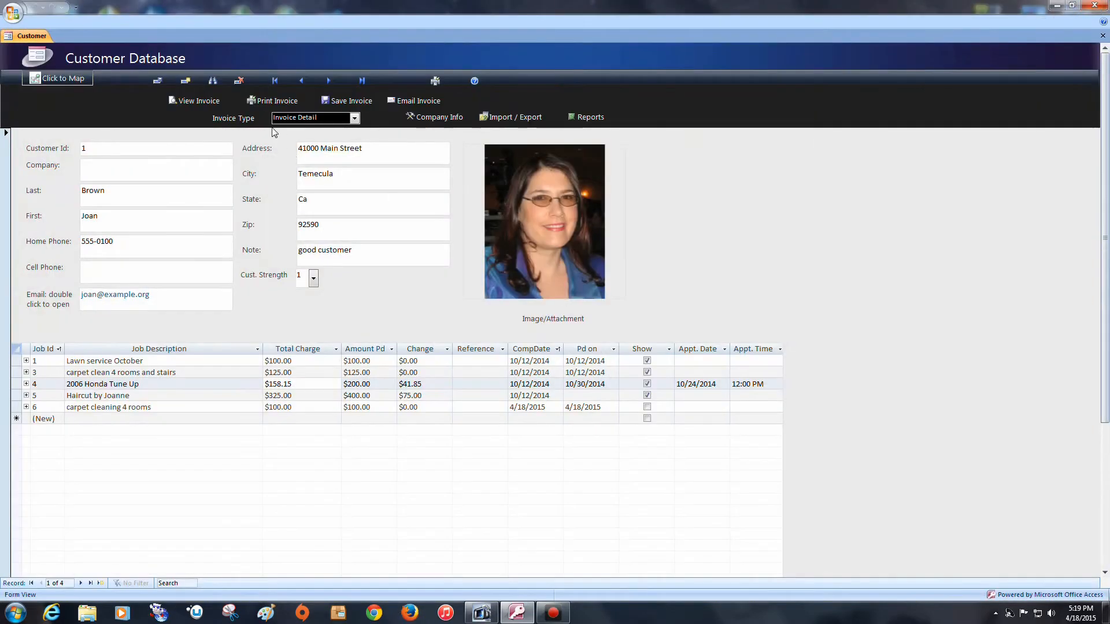
click(207, 77)
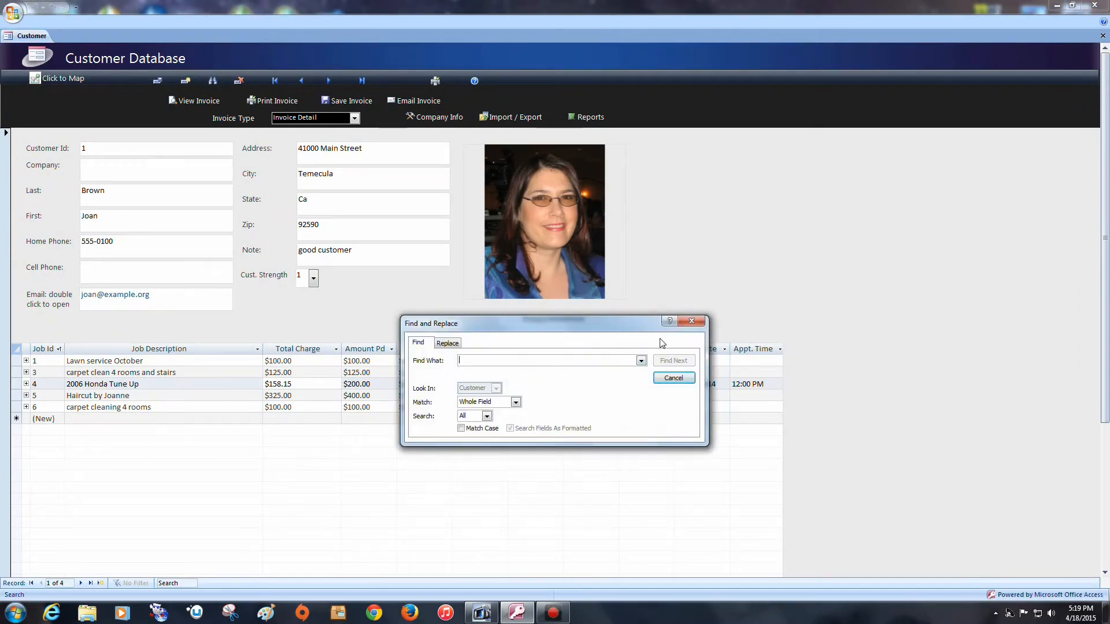
click(692, 321)
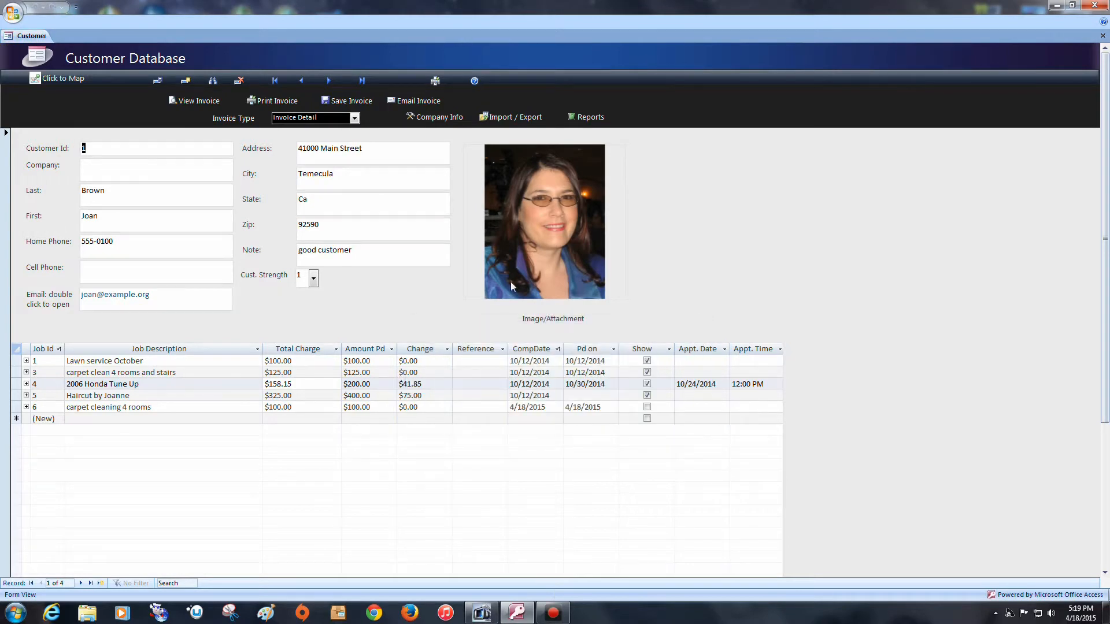
- Preview the customer's completed jobs report without printing it, and close the preview
click(435, 82)
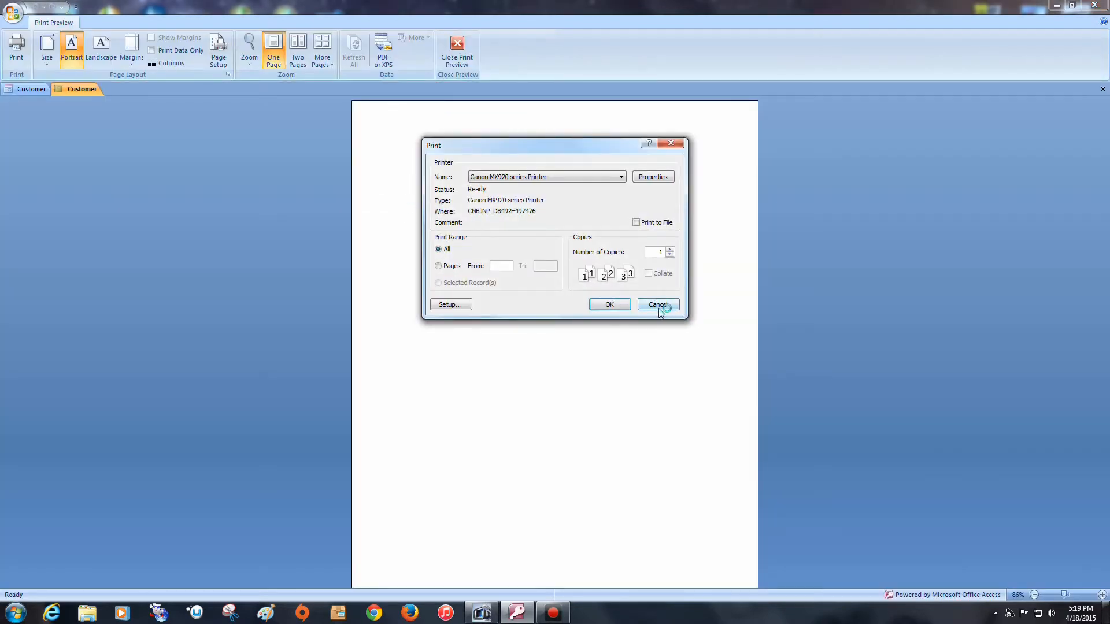
click(656, 302)
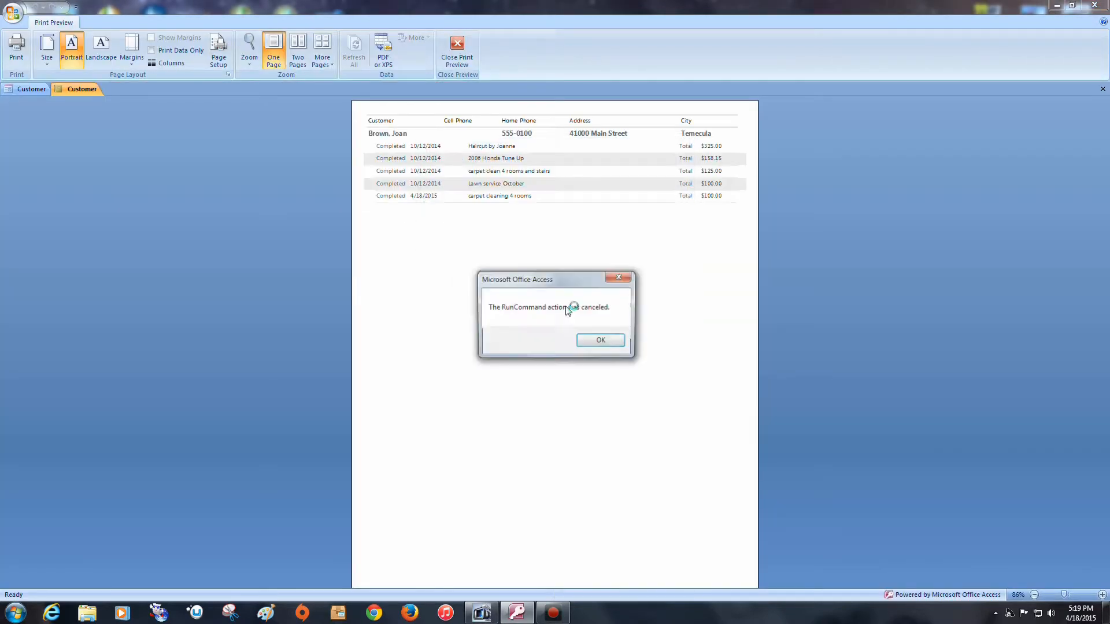
click(594, 342)
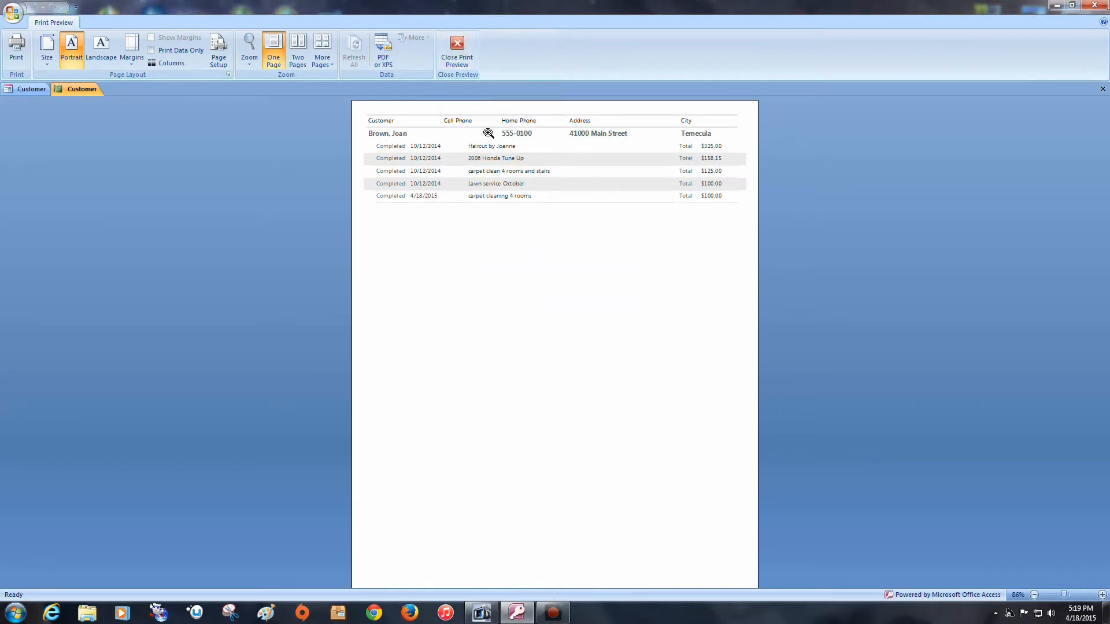
click(455, 50)
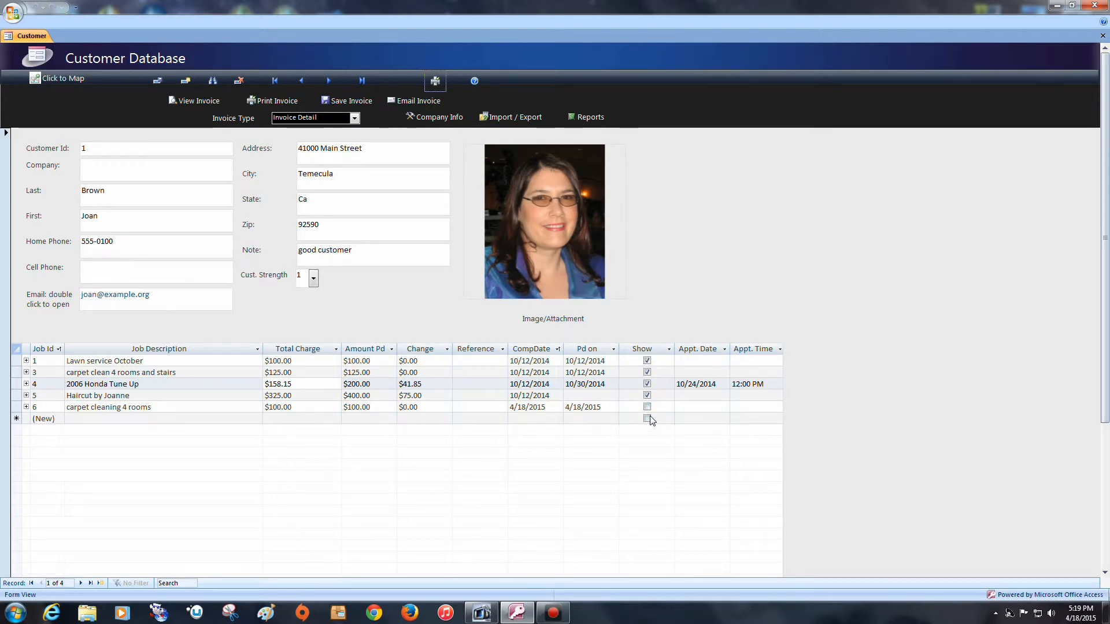
- Exclude the haircut, carpet clean 4 rooms and stairs, and Lawn service October jobs from the invoice by clearing their Show setting
click(647, 395)
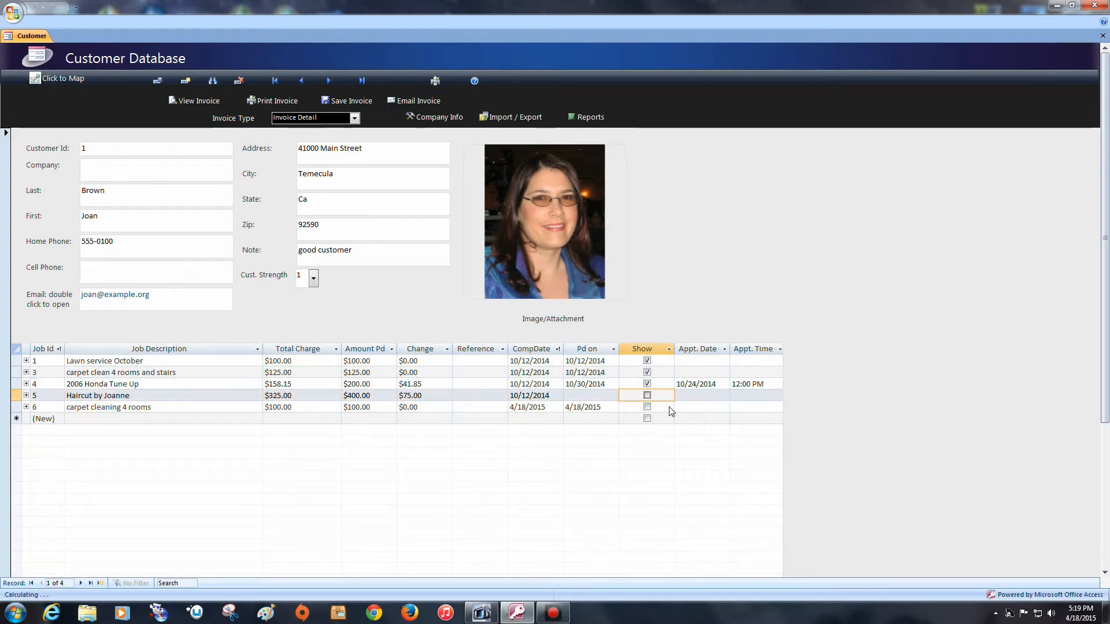
click(647, 373)
click(646, 361)
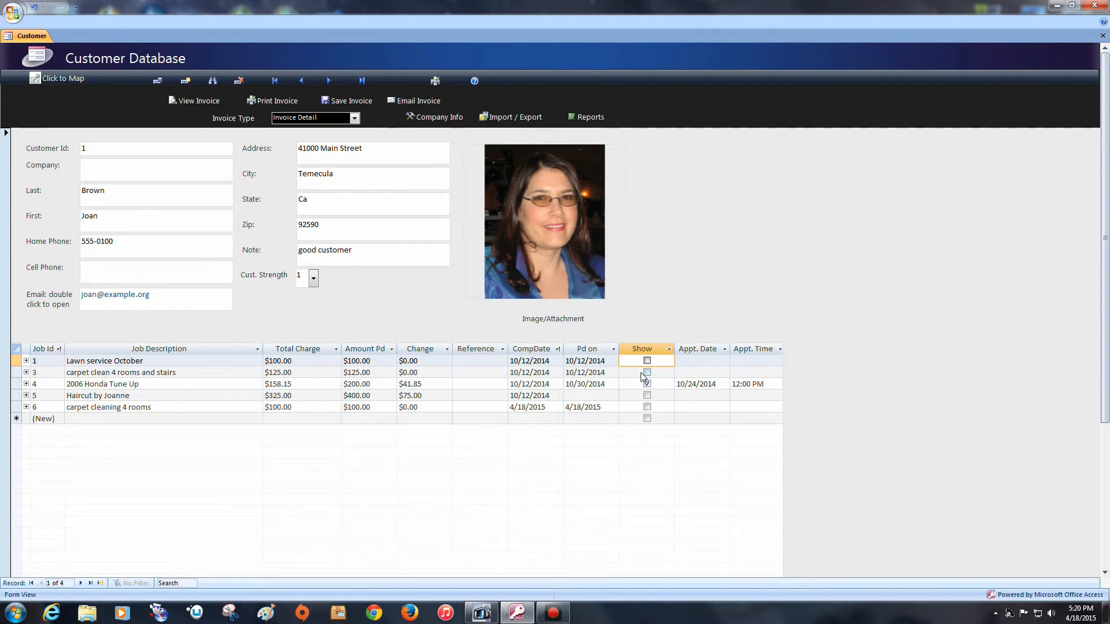
- Preview the detailed invoice for the 2006 Honda Tune Up job and close the preview
click(196, 101)
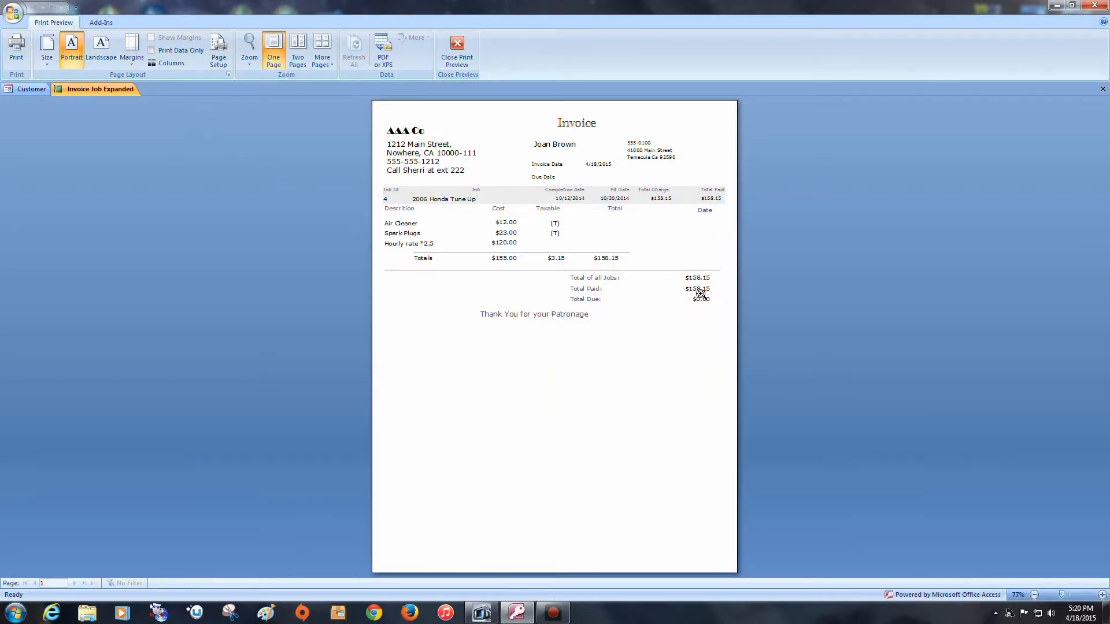
click(456, 58)
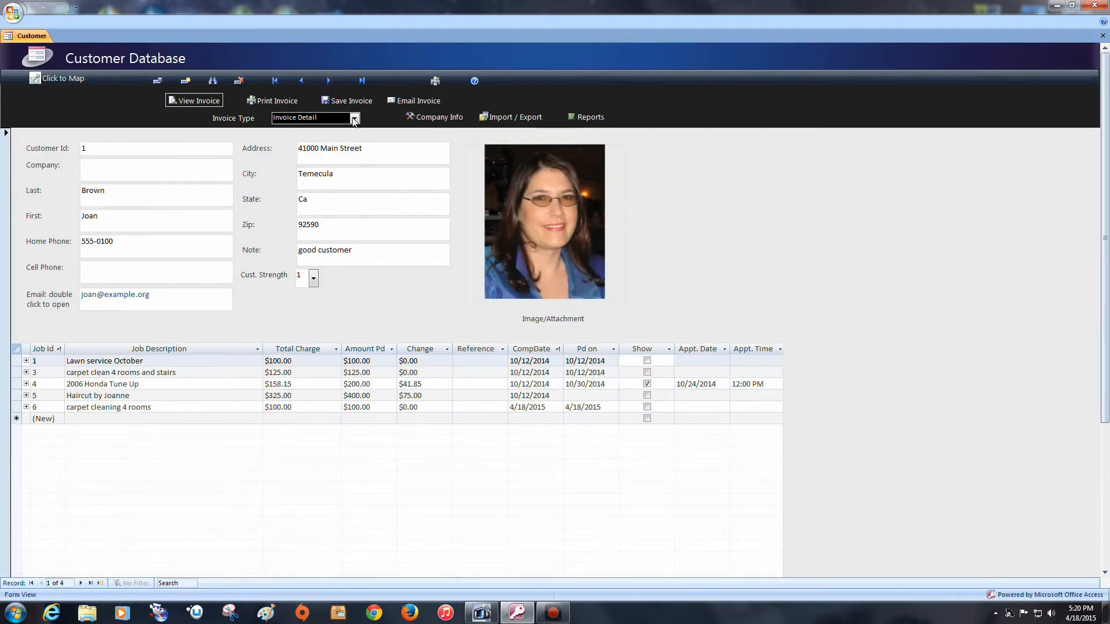
- Set the invoice type to Receipt 57mm, preview the receipt, and close the preview
click(354, 118)
click(300, 148)
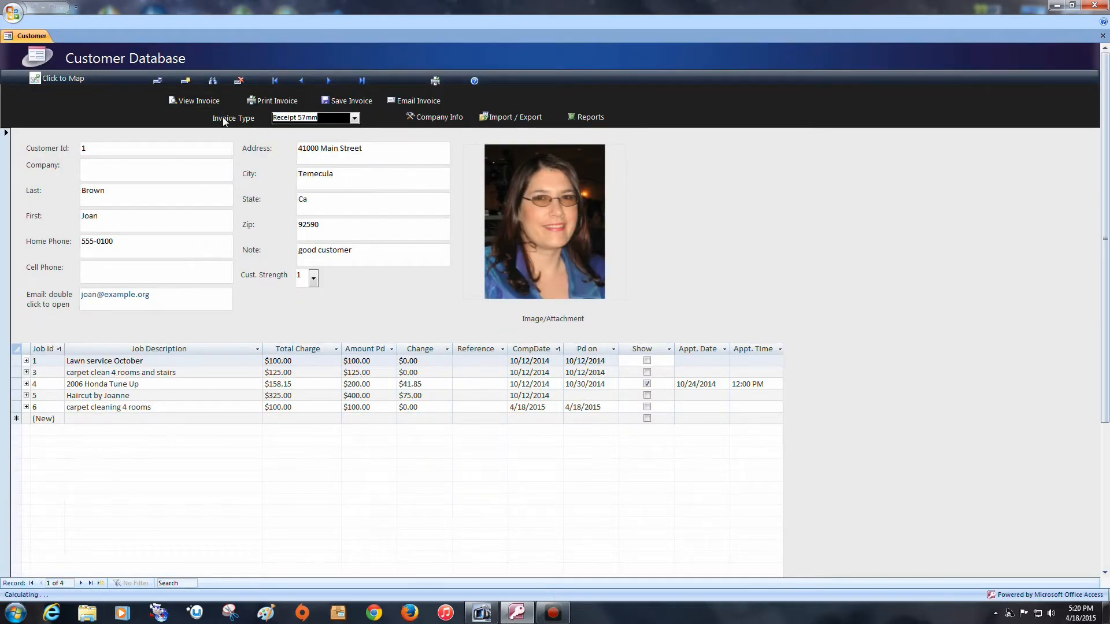
click(202, 102)
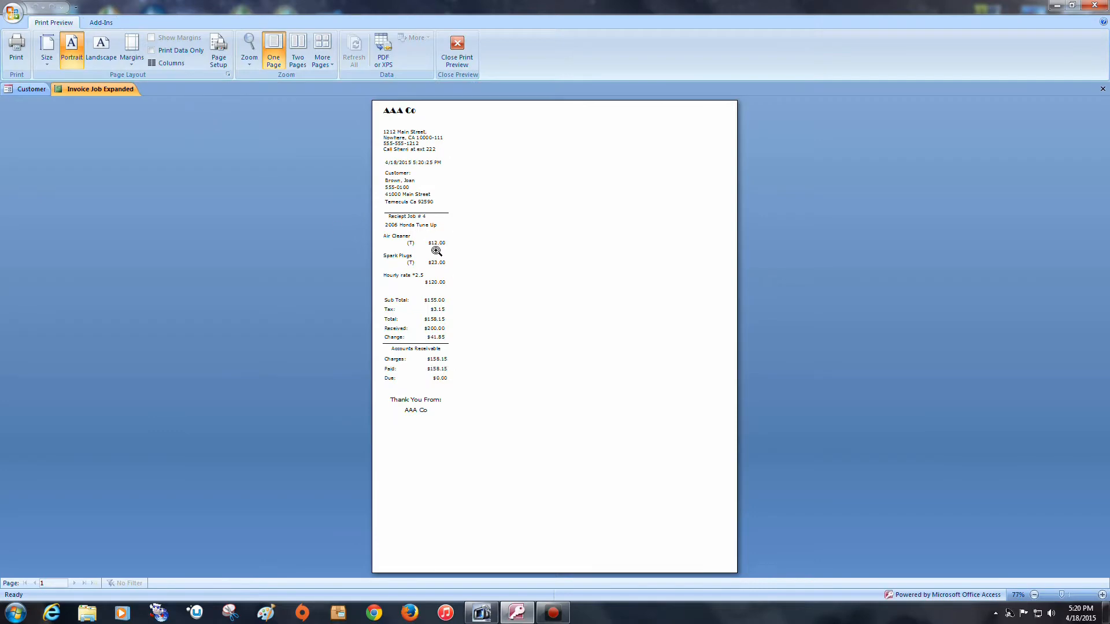
click(458, 48)
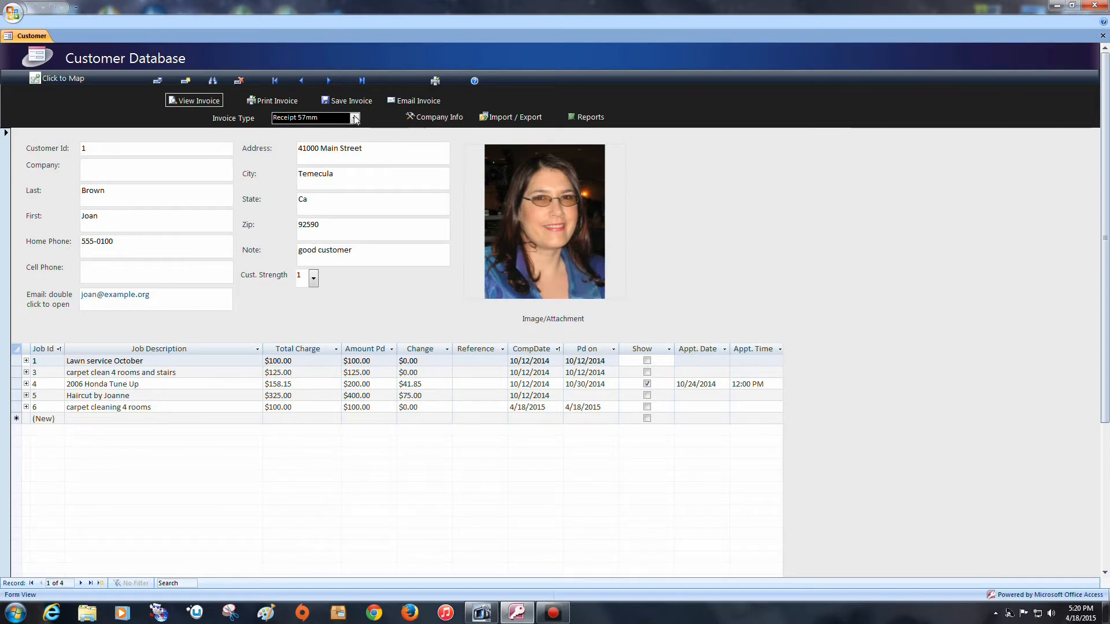
- Switch the invoice type to Receipt 57mm margin, preview the receipt, and close the preview
click(354, 118)
click(332, 158)
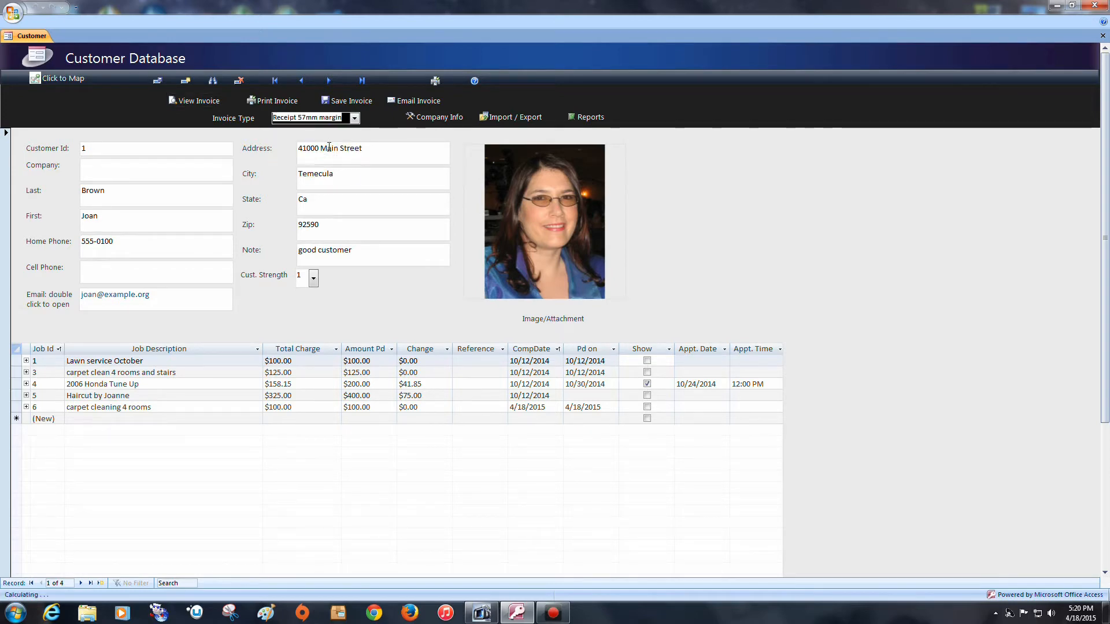
click(194, 100)
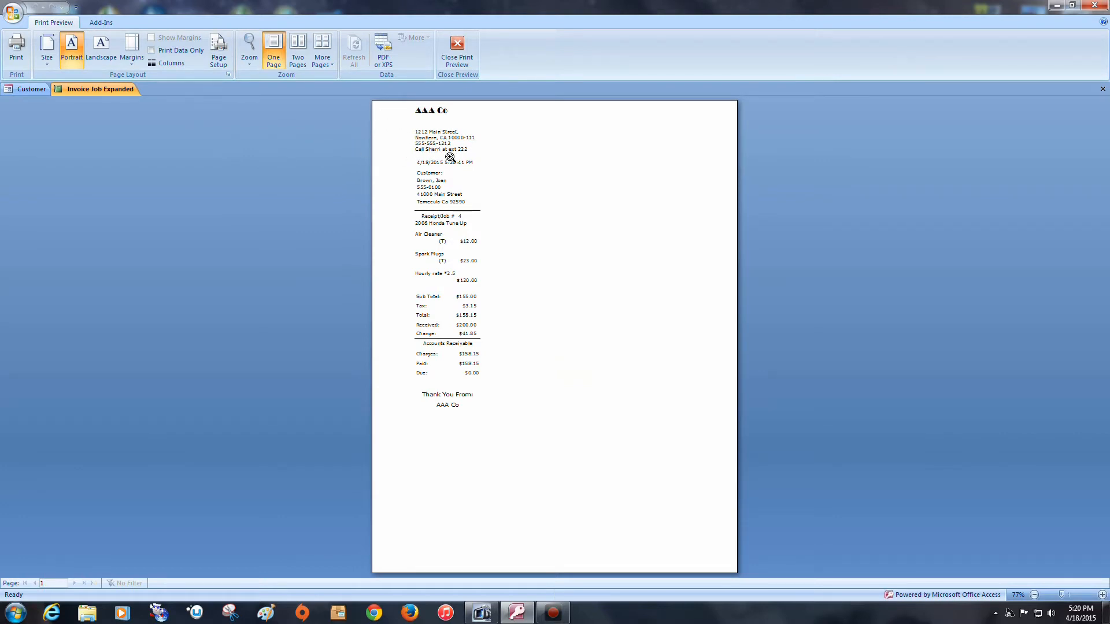
click(456, 52)
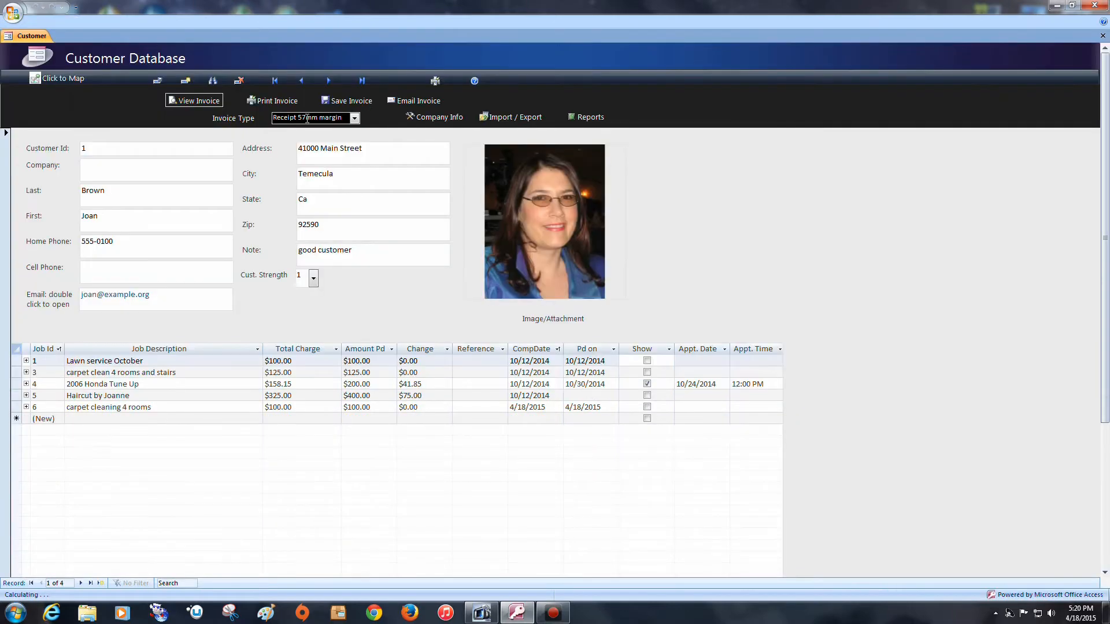
- Change the invoice type to Receipt 80mm, preview the receipt, and close the preview
click(354, 117)
click(348, 168)
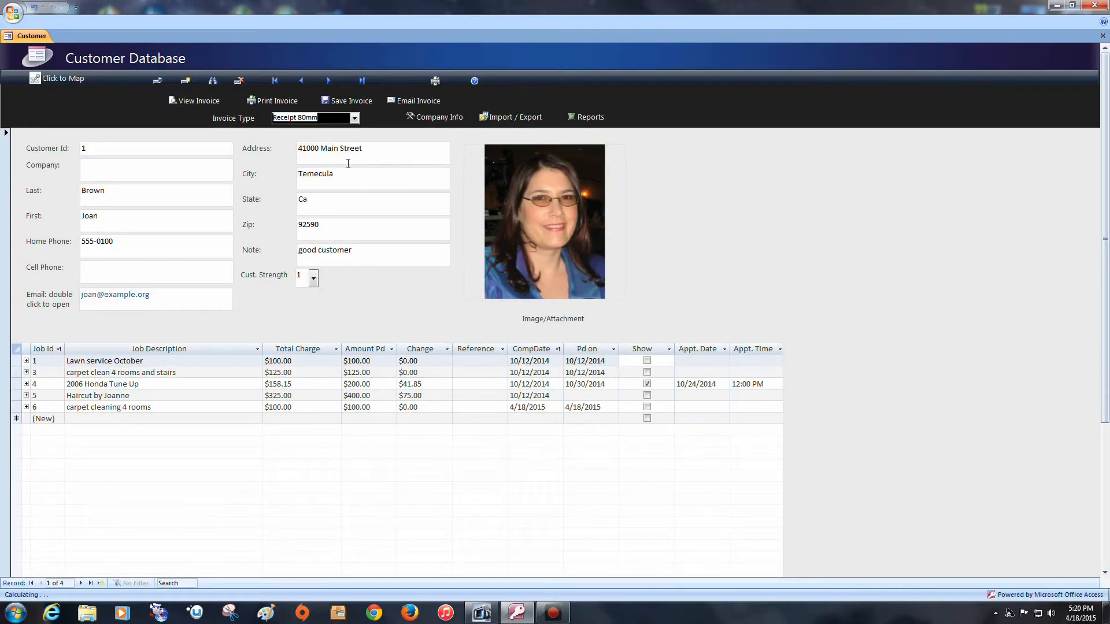
click(193, 101)
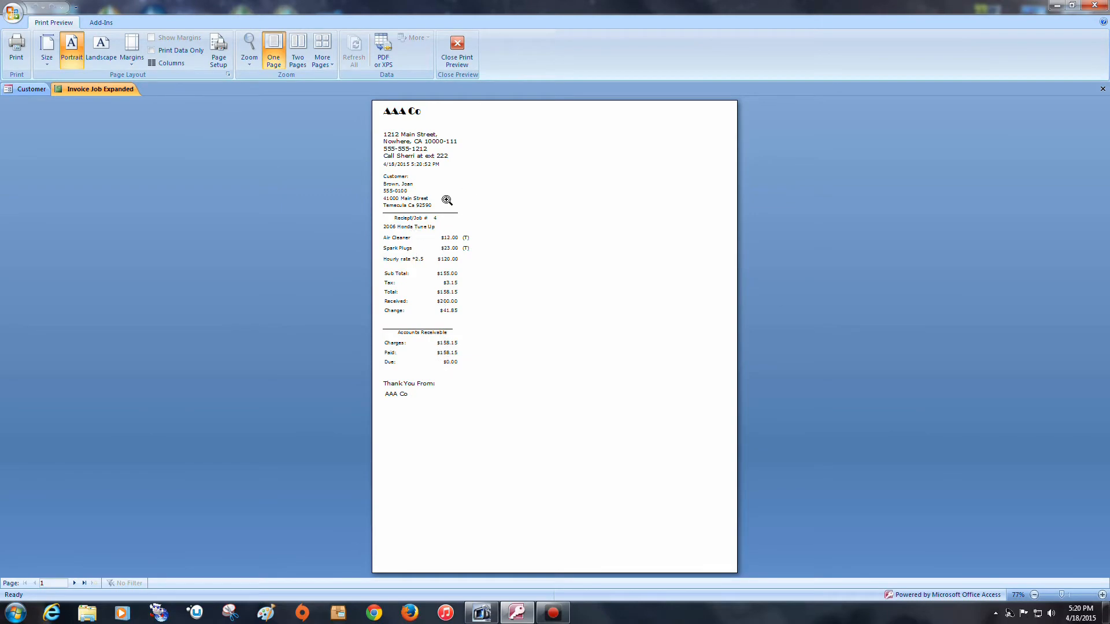
click(457, 49)
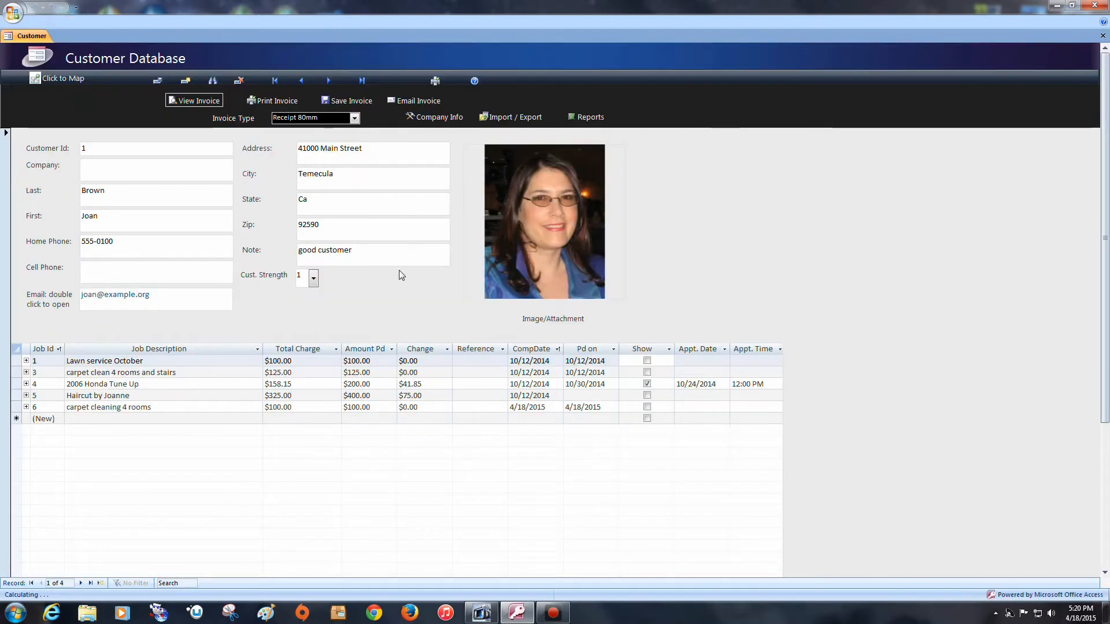
- Set the invoice type to Invoice Summary and turn on Show for jobs 1, 3, 5 and 6 to include every job
click(355, 118)
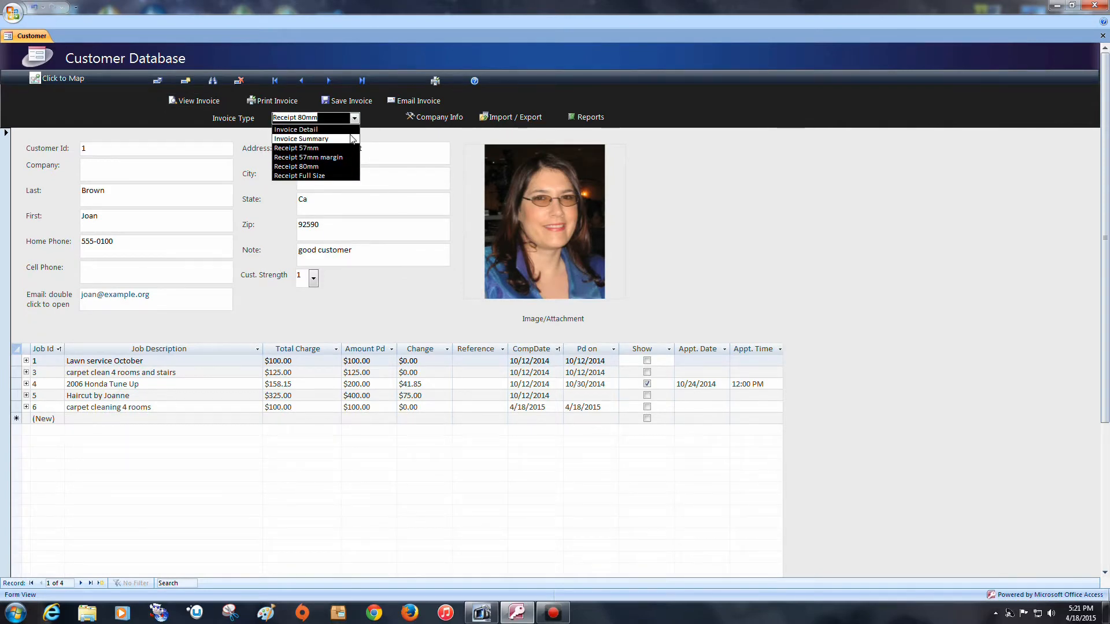
click(300, 139)
click(647, 373)
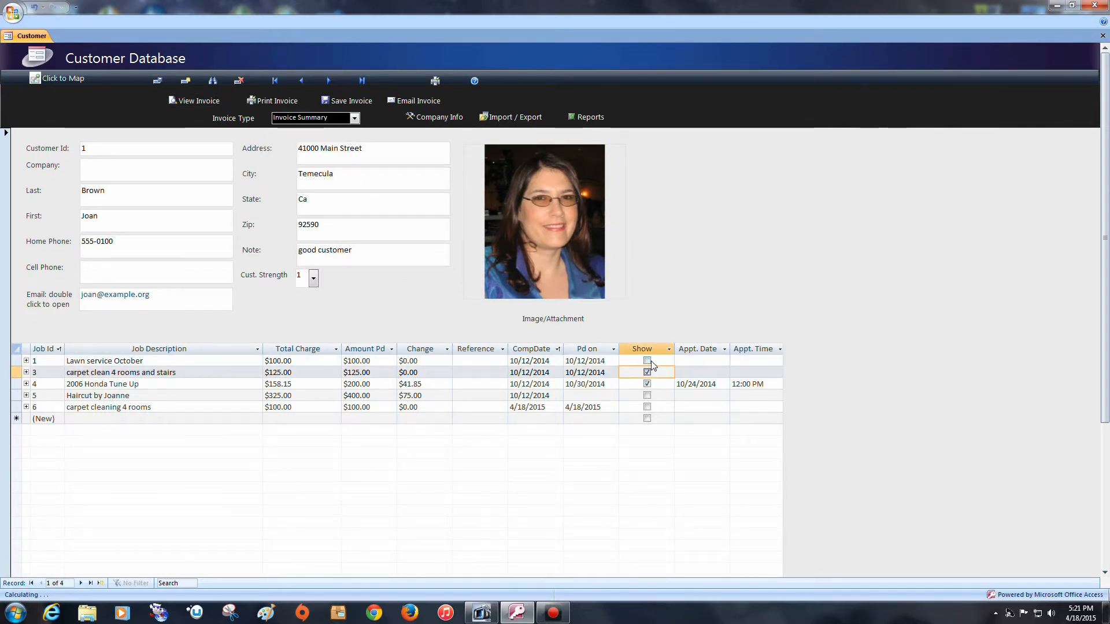
click(647, 361)
click(648, 395)
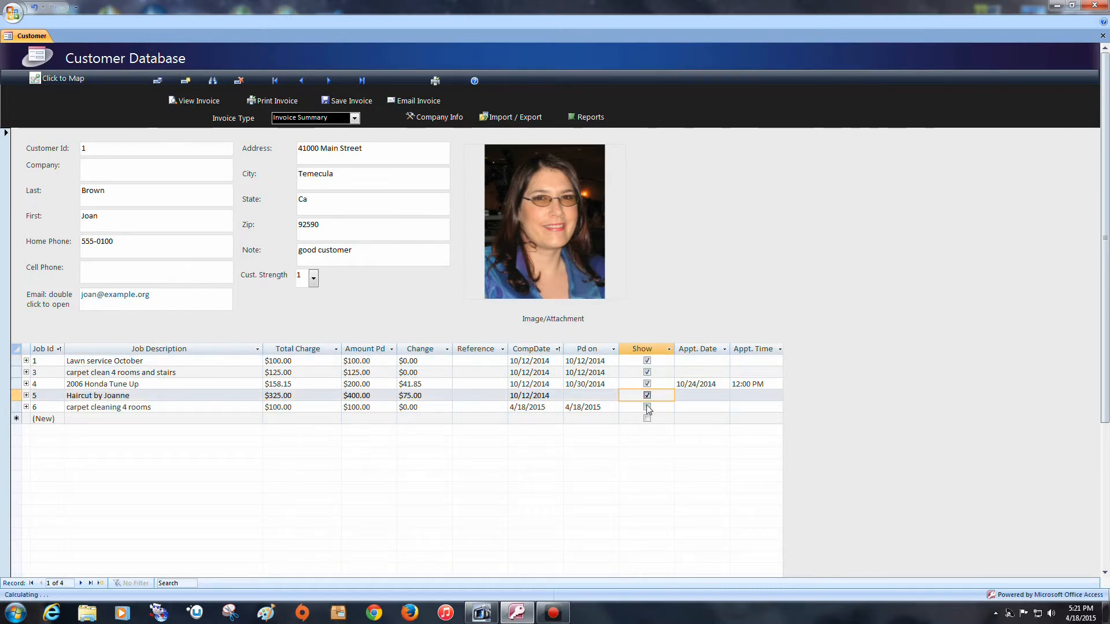
click(647, 407)
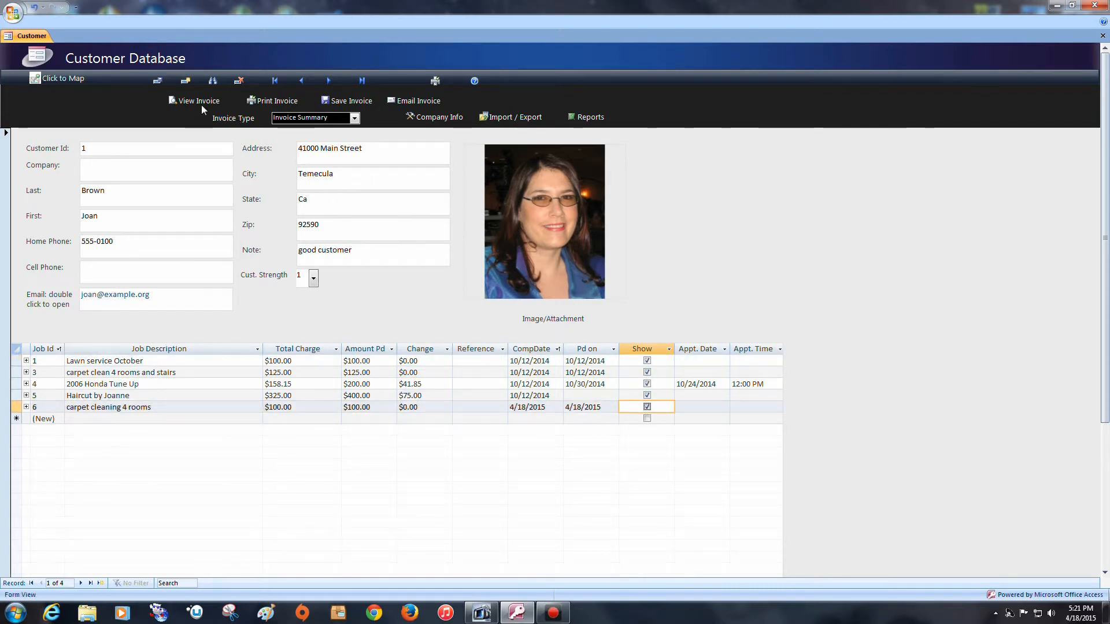
- Preview the summary invoice covering all of the customer's jobs and close the preview
click(202, 104)
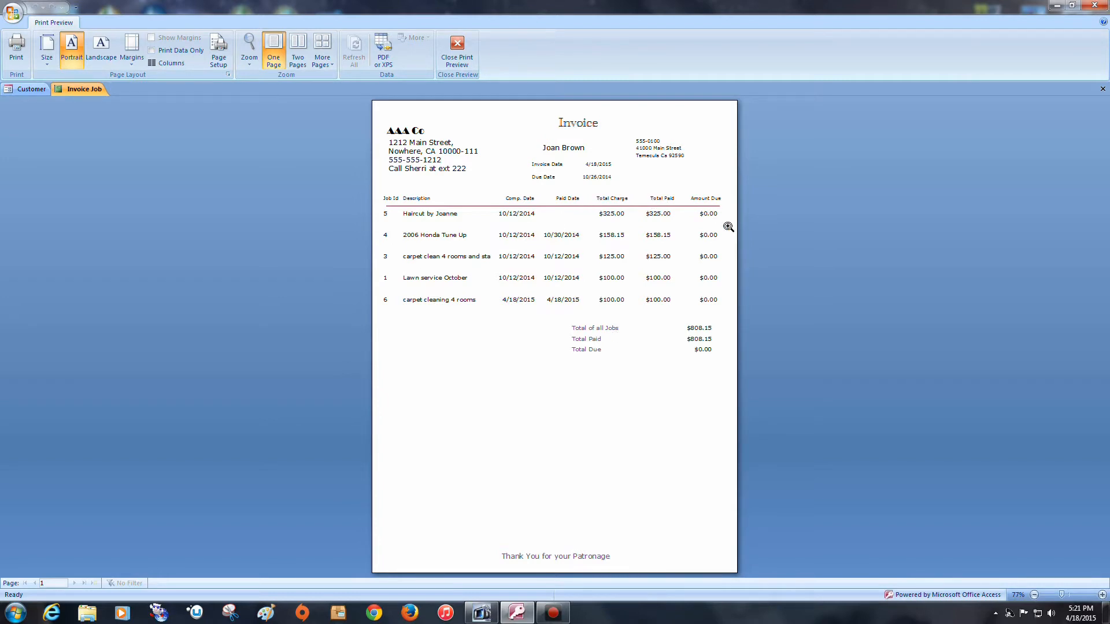
click(460, 41)
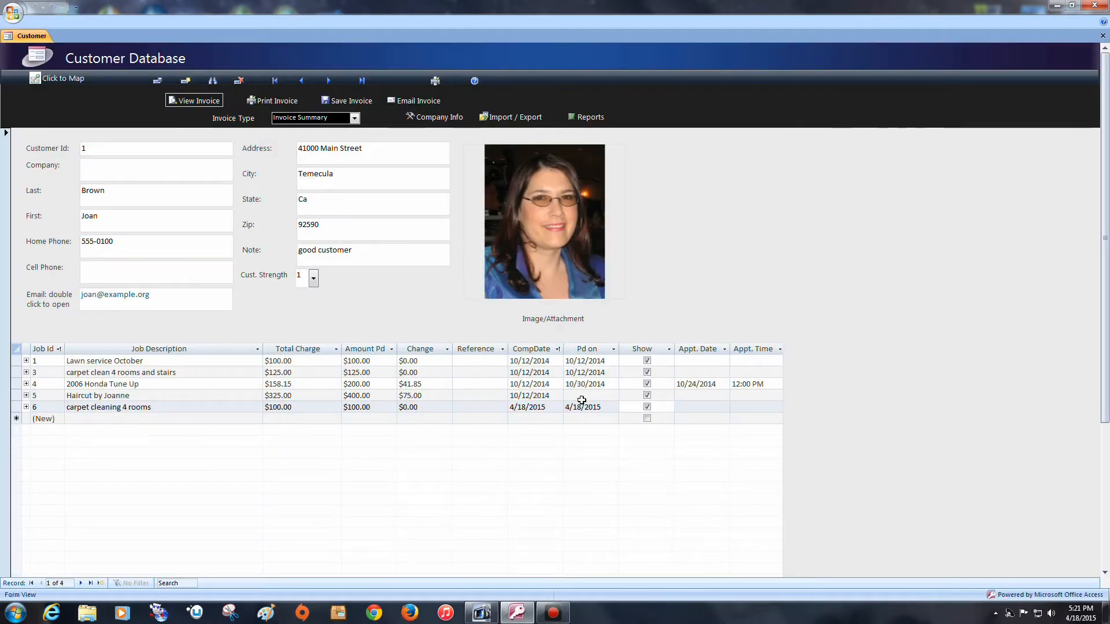
- Set the Pd on date of the Haircut by Joanne job to 4/18/2015, and preview and close the summary invoice
click(583, 396)
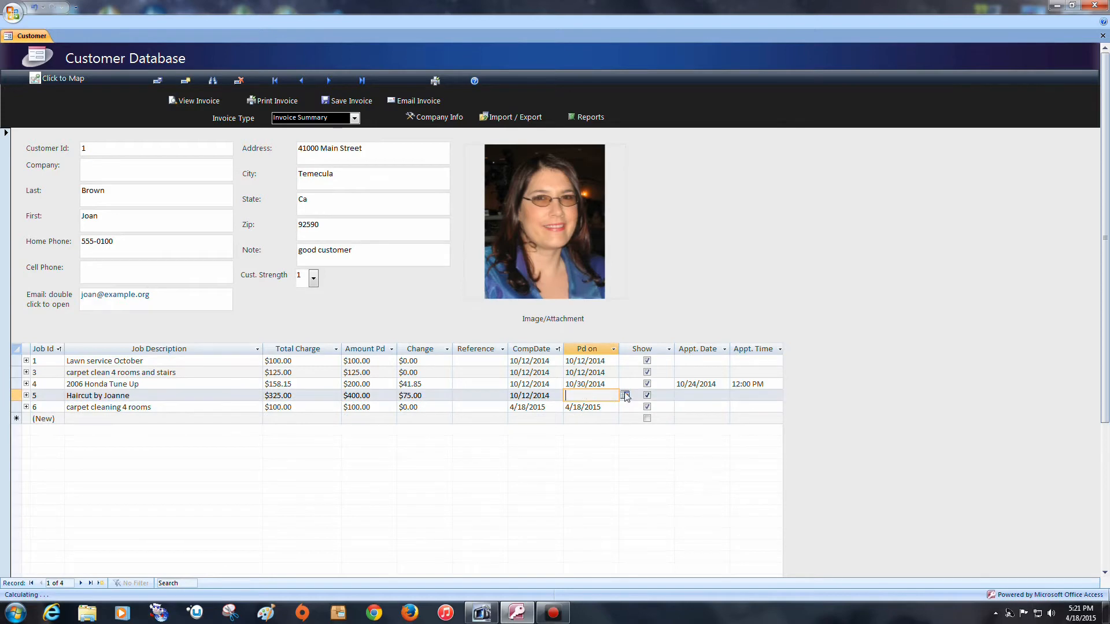
click(626, 396)
click(580, 488)
click(192, 100)
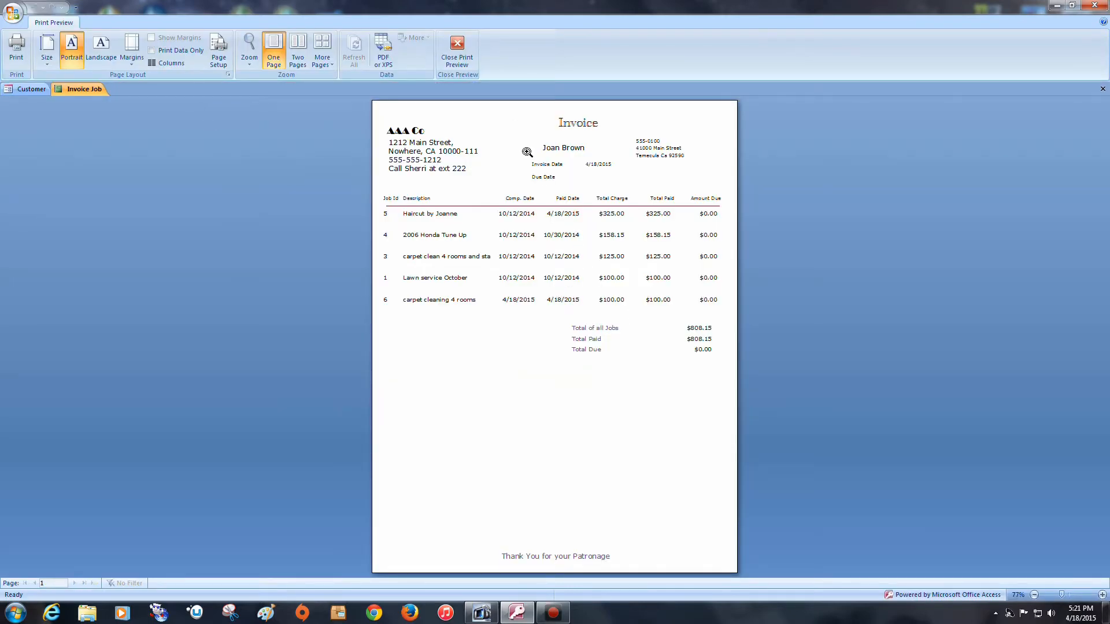
click(457, 51)
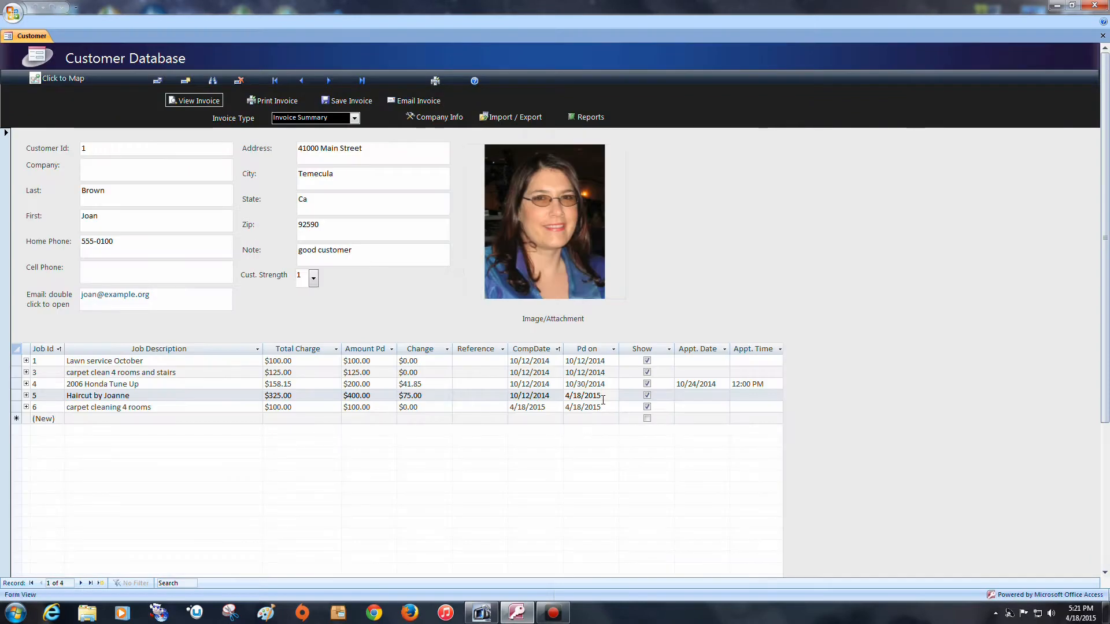
- Clear the Pd on date and the Amount Pd value of the Haircut by Joanne job
drag(602, 395, 555, 392)
key(Delete)
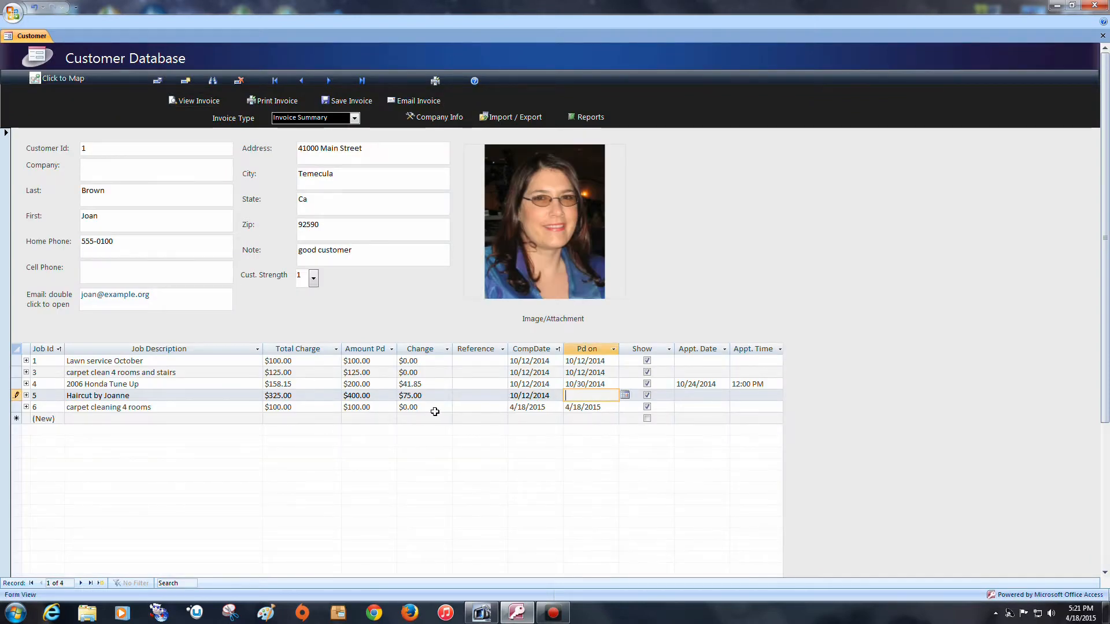
drag(387, 400, 336, 395)
key(Delete)
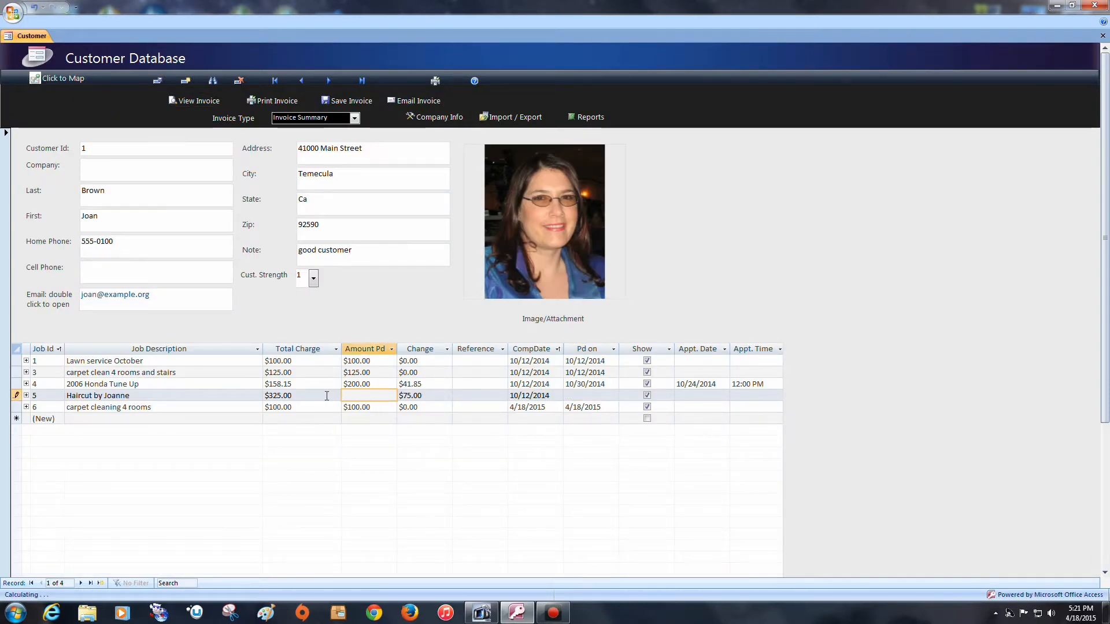
- Preview the summary invoice with the haircut job unpaid and close the preview
click(327, 395)
click(199, 102)
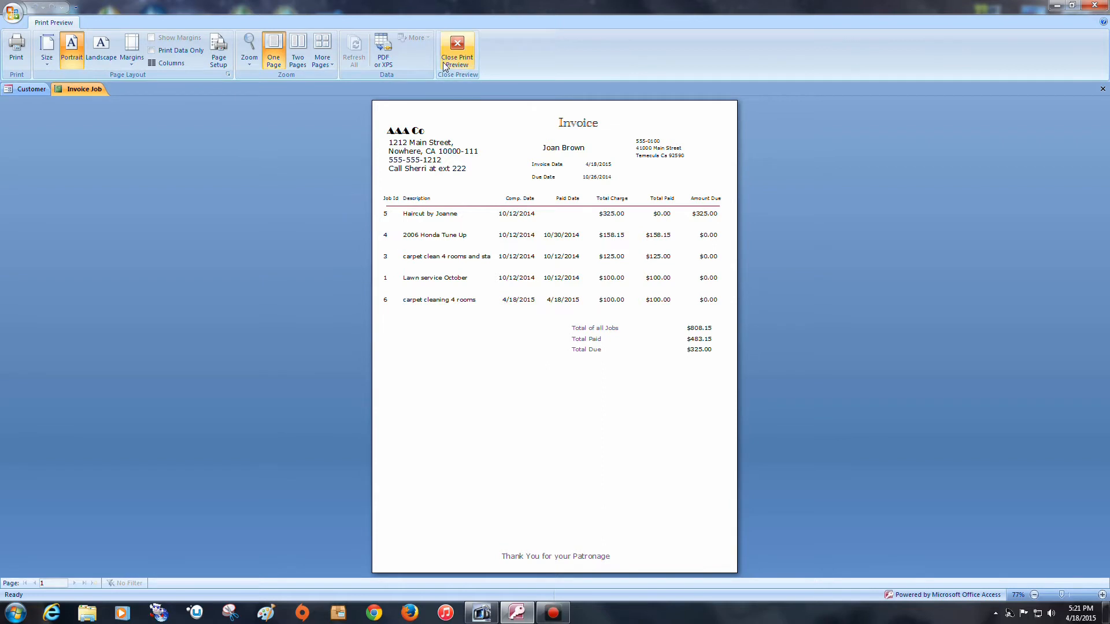
click(456, 49)
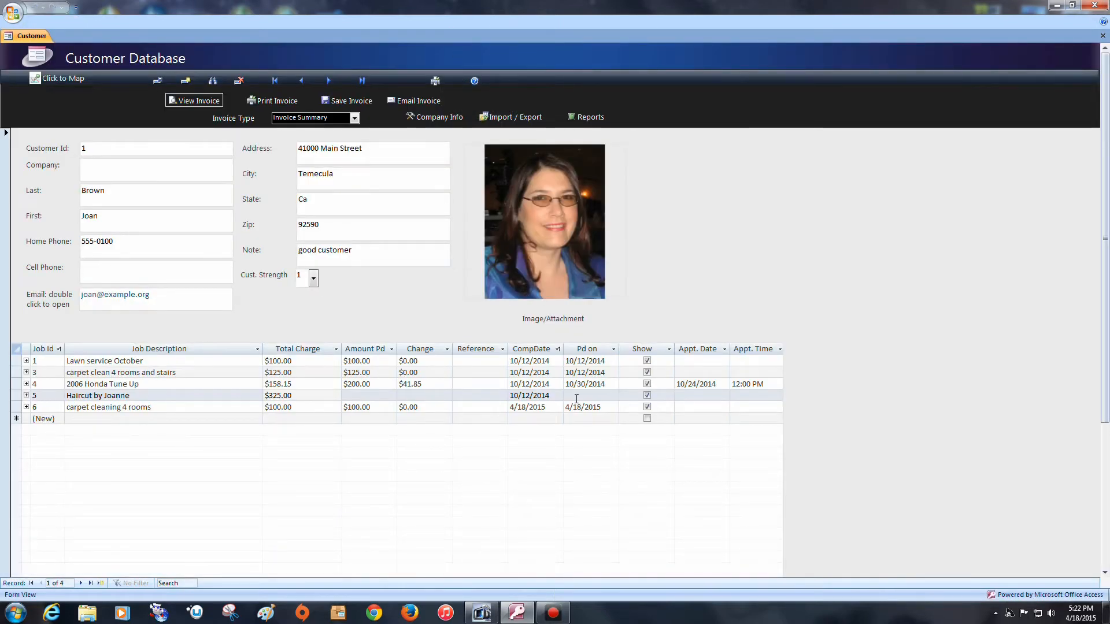
- Turn off Show for jobs 6, 3 and 1 so that only jobs 4 and 5 are included
click(647, 408)
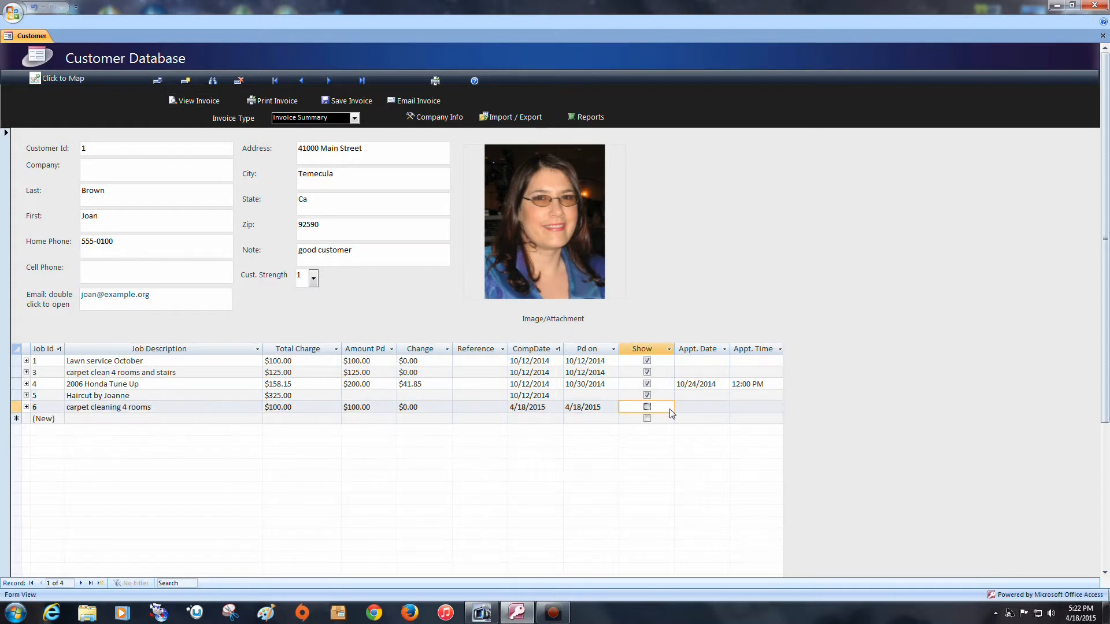
click(647, 372)
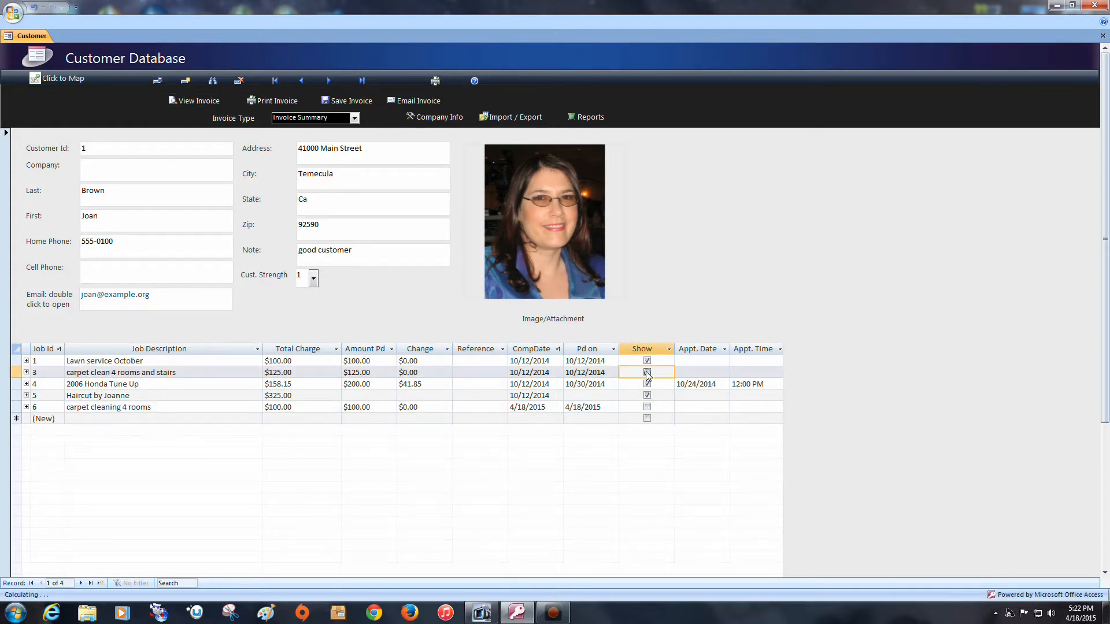
click(647, 360)
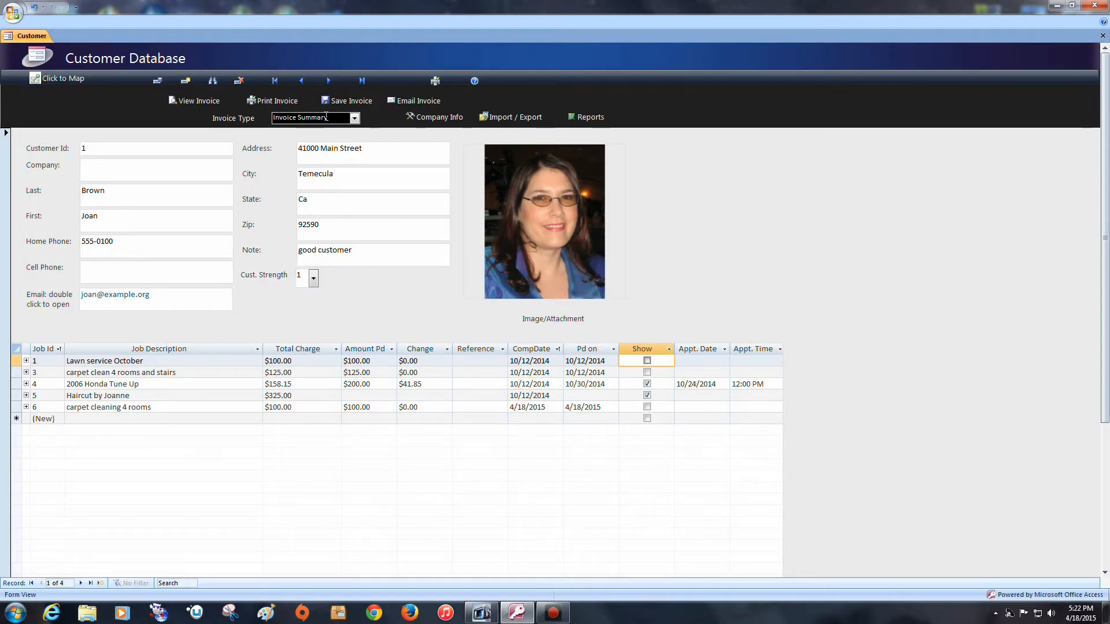
- Change the invoice type to Invoice Detail, preview the invoice for the shown jobs, and close the preview
click(354, 118)
click(341, 129)
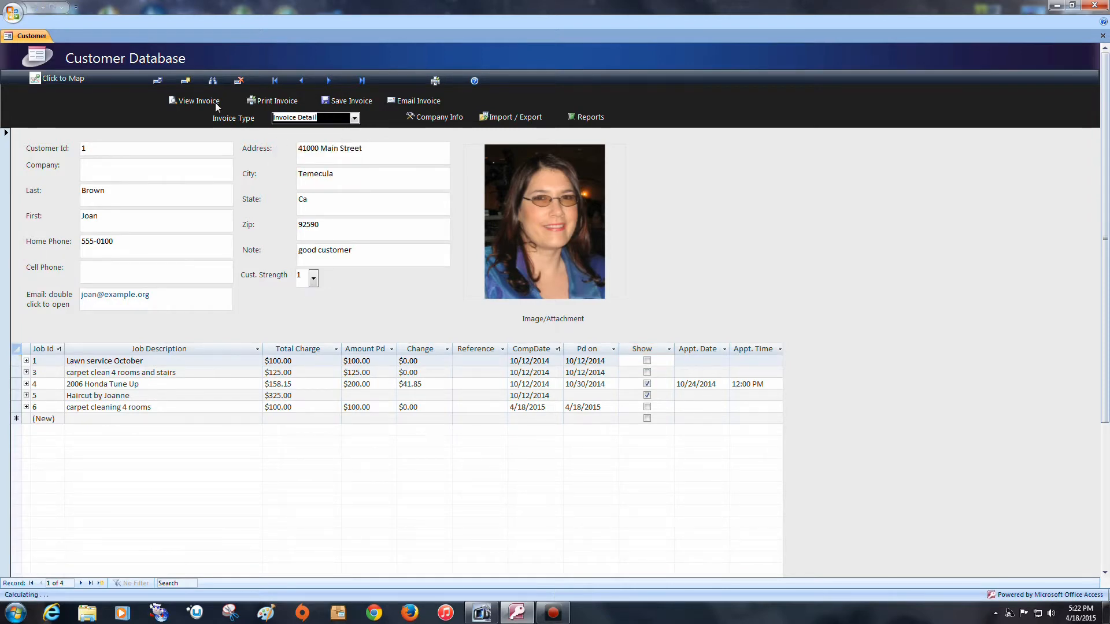
click(217, 106)
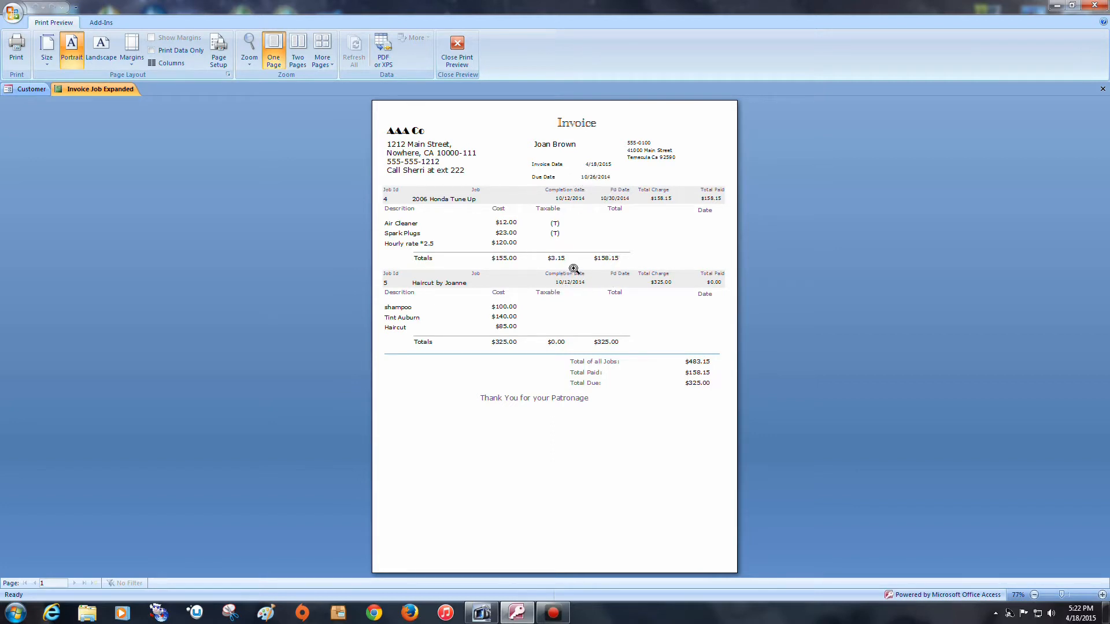
click(454, 48)
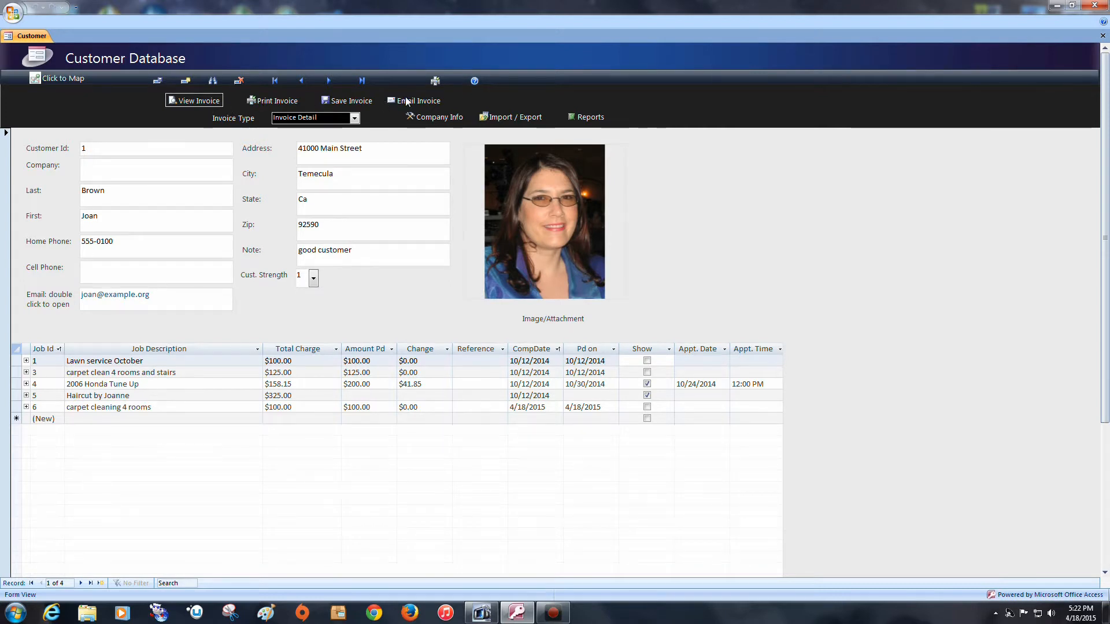
- Look through the output formats offered for saving the Invoice Detail invoice, and cancel the export
click(355, 118)
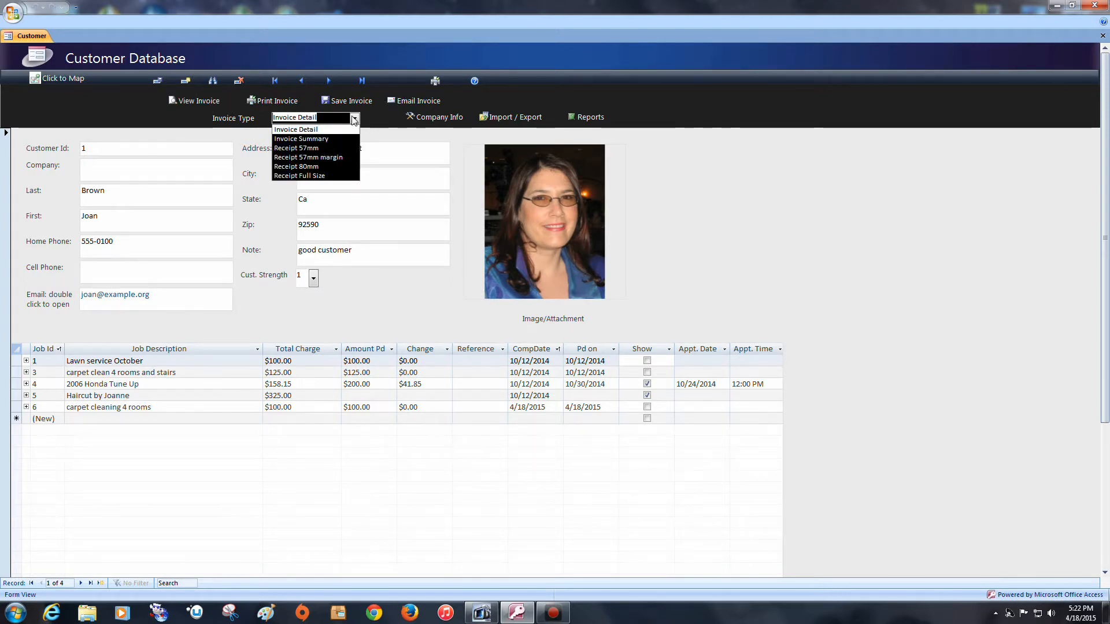
click(296, 129)
click(344, 102)
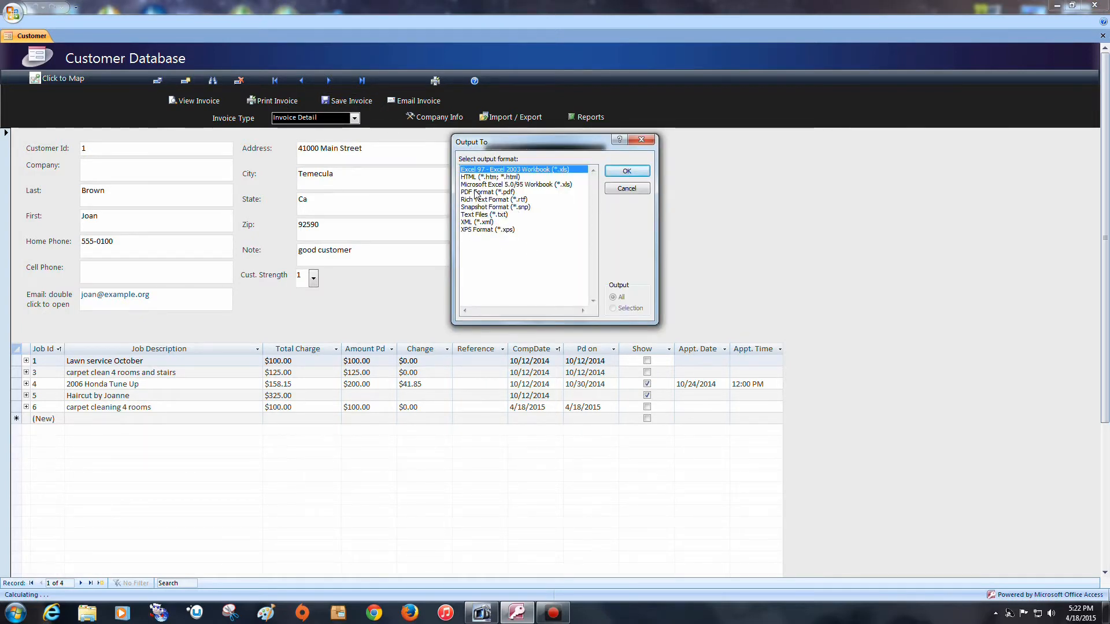
click(607, 190)
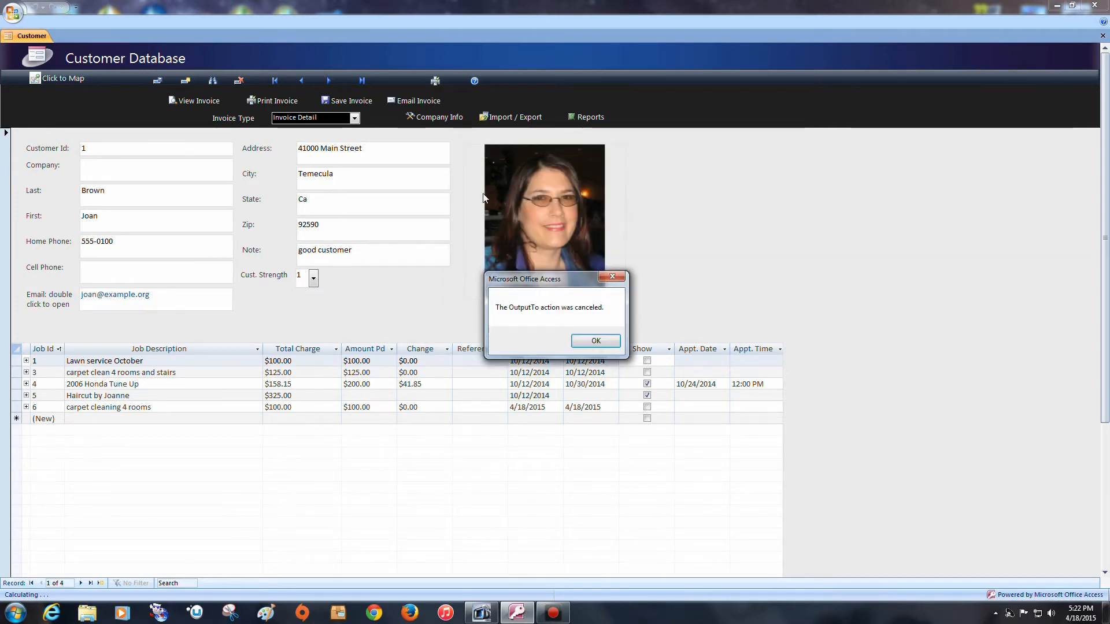
click(594, 339)
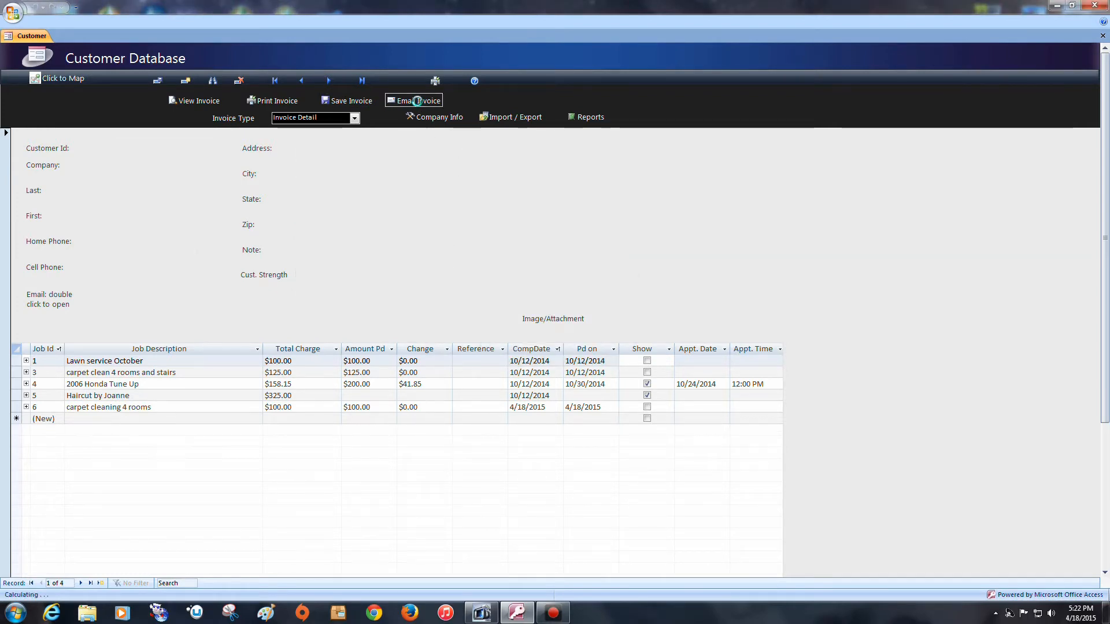
- Create an email with the detailed invoice attached, switch to its Thunderbird message window, and place the cursor in the message body
click(420, 103)
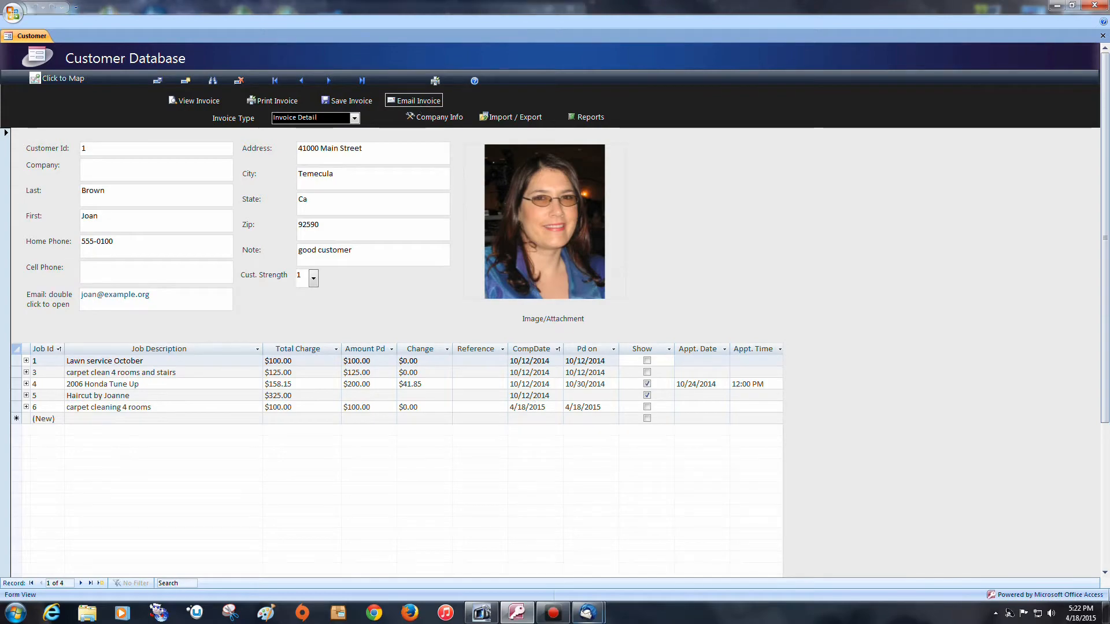
mouse_move(588, 614)
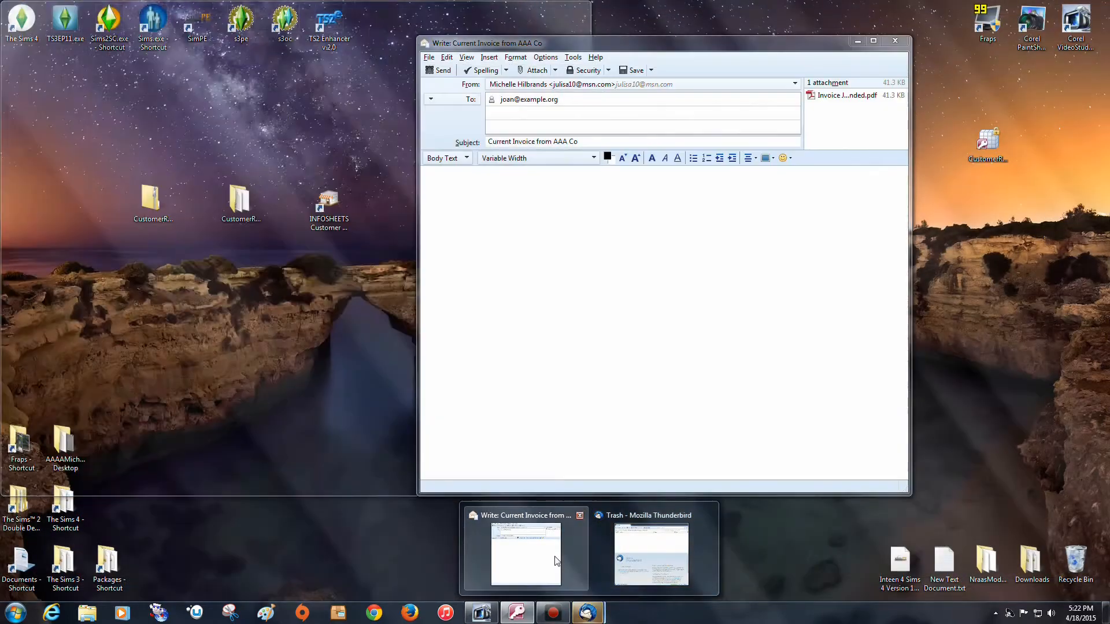
click(526, 552)
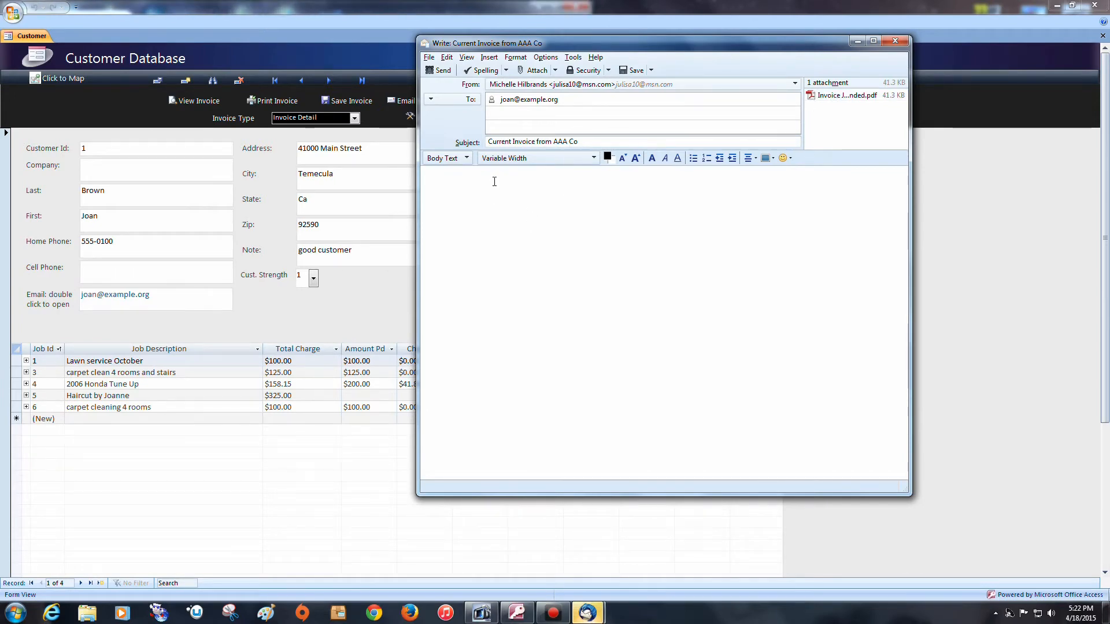
click(436, 180)
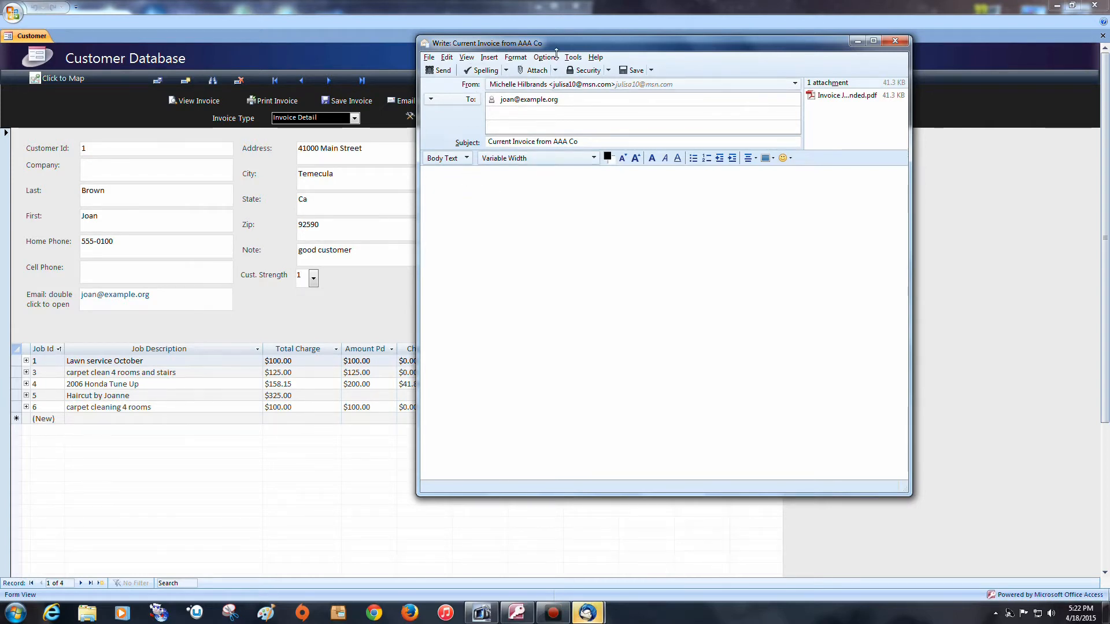
click(519, 217)
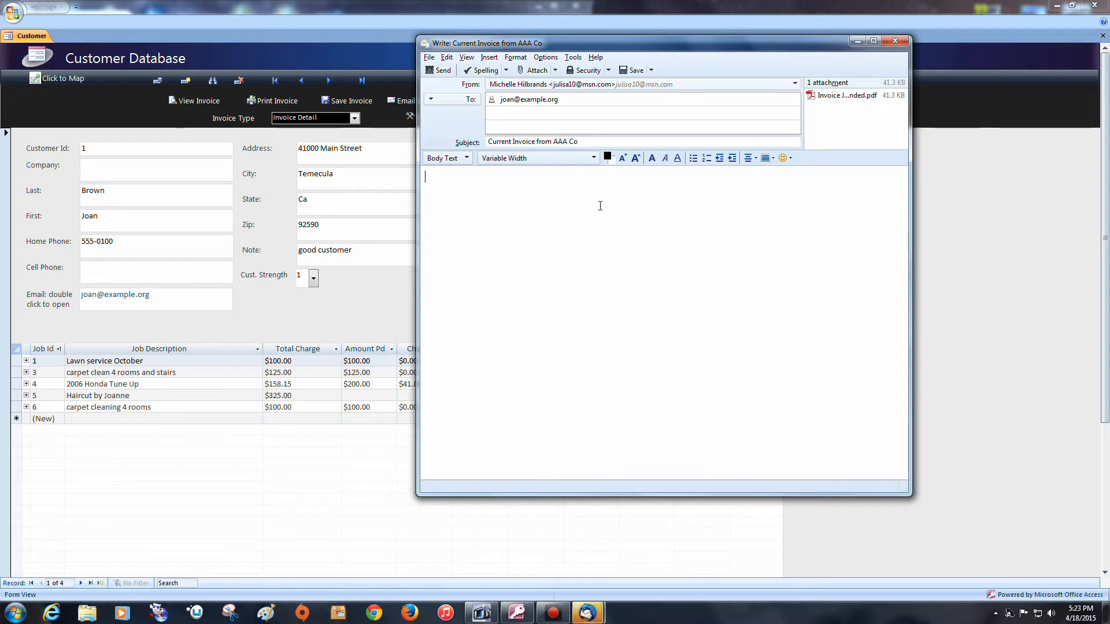
- Open the attached Invoice Job Expanded-12.pdf from the message to review the invoice, and close the PDF
right_click(858, 101)
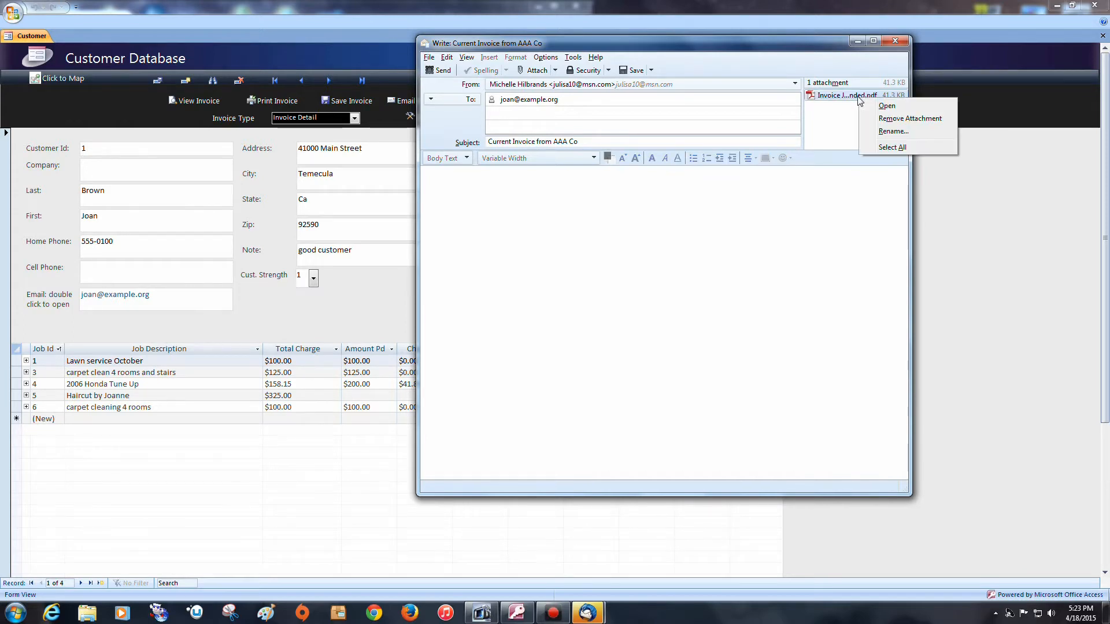
click(887, 105)
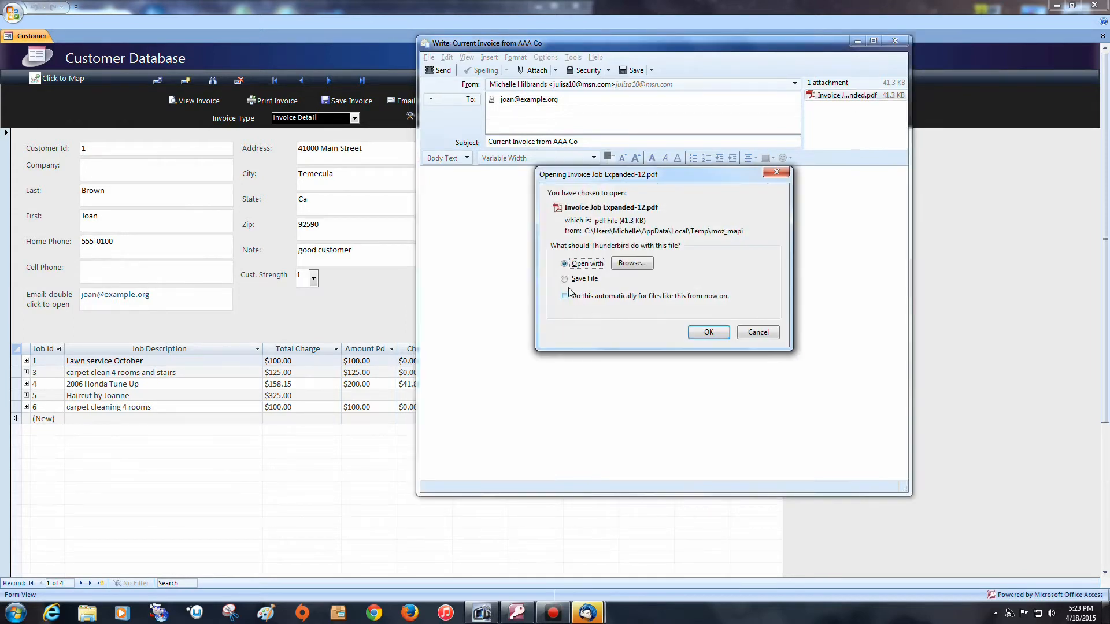
click(709, 332)
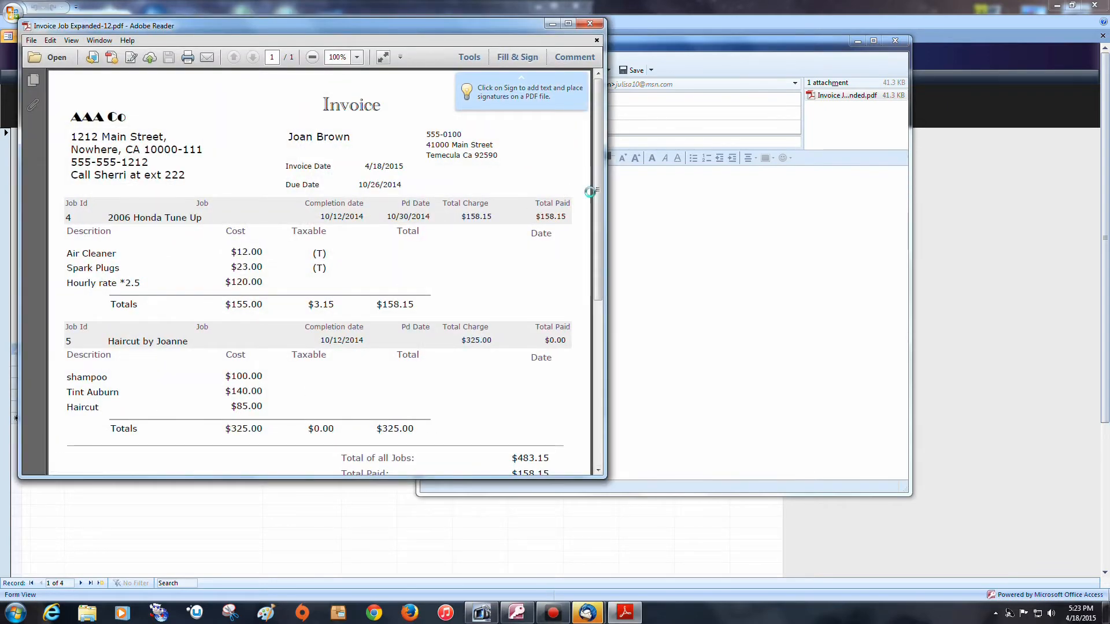
drag(597, 194, 587, 124)
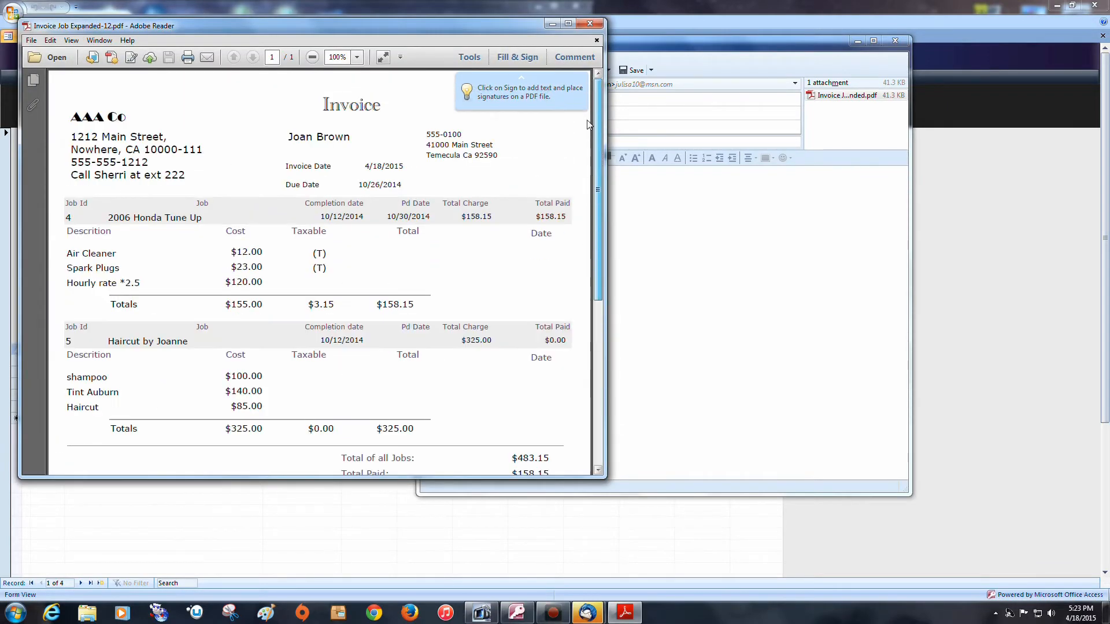
click(588, 24)
- Close the unsent invoice email without saving it as a draft
click(894, 41)
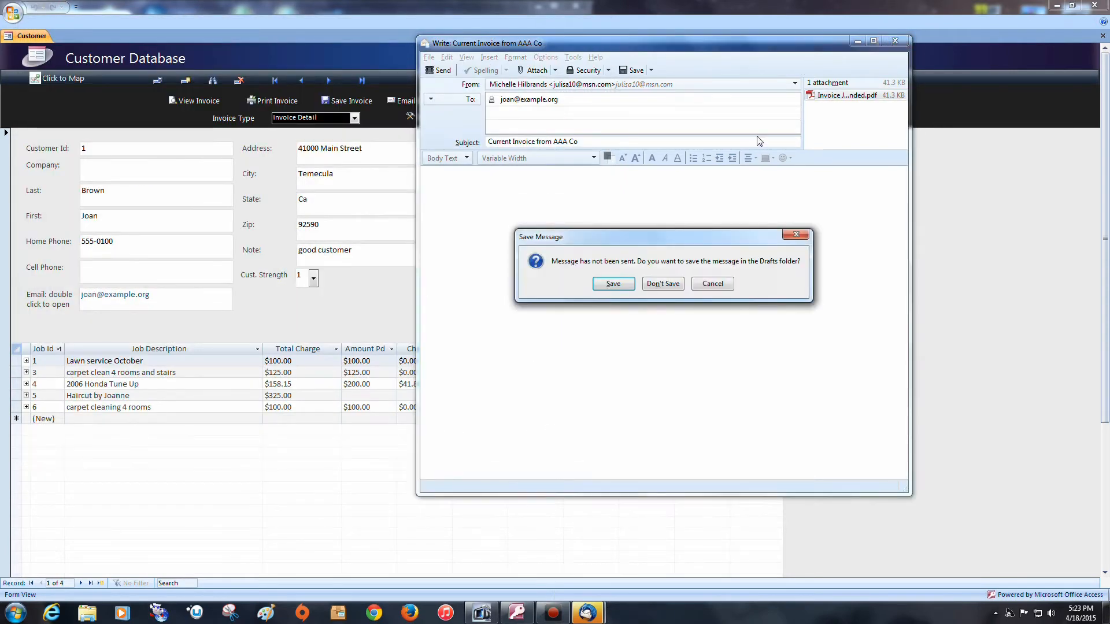
click(660, 283)
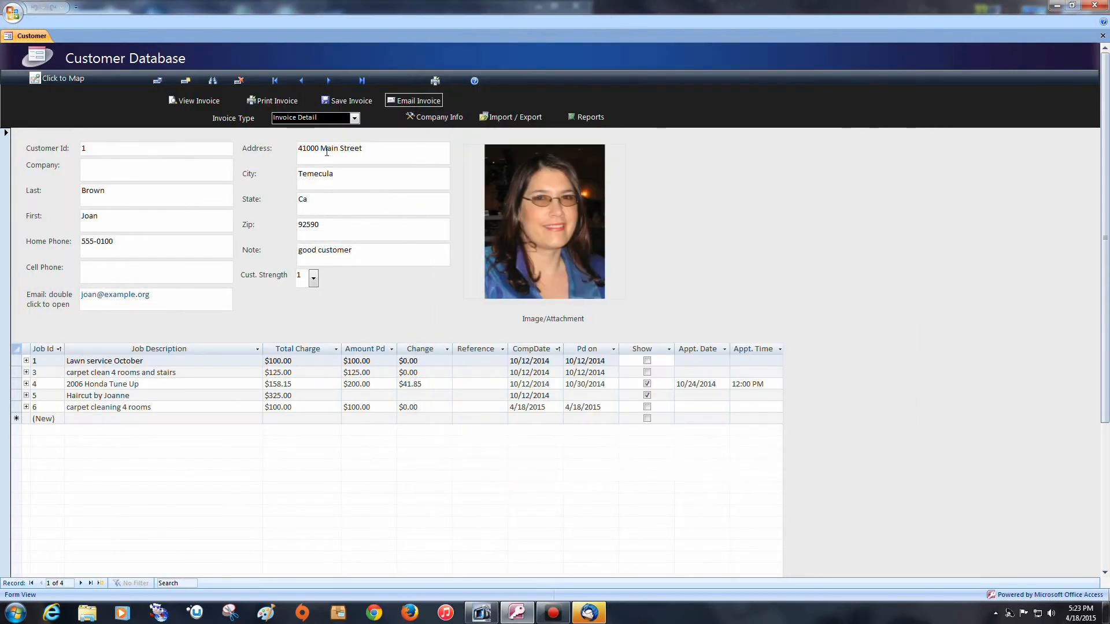
- Set the invoice type back to Invoice Summary
click(354, 119)
click(342, 140)
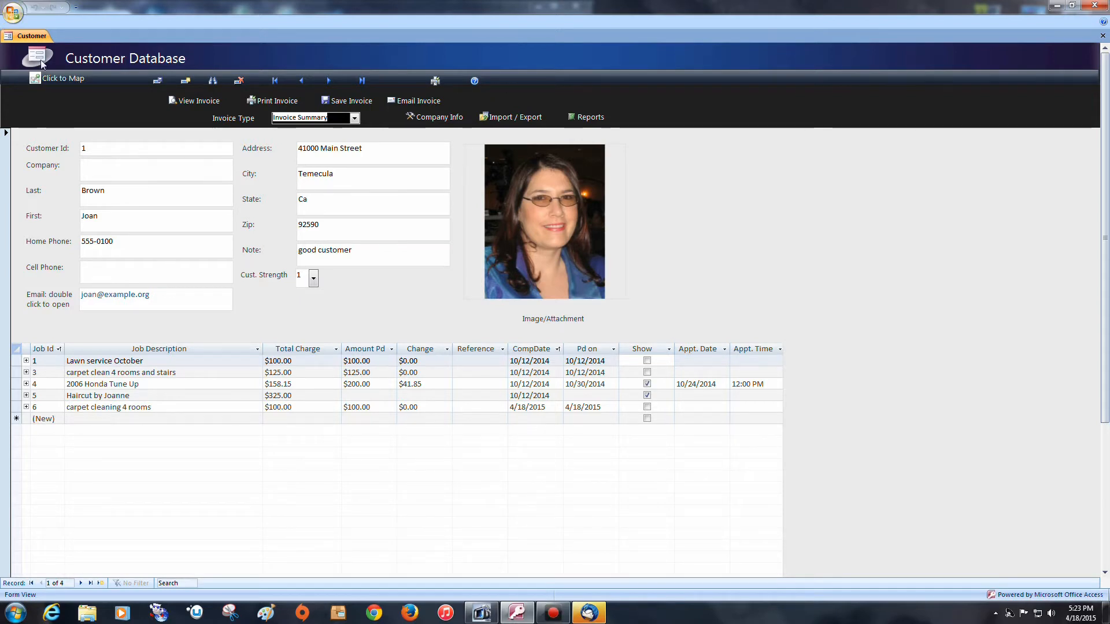
click(154, 84)
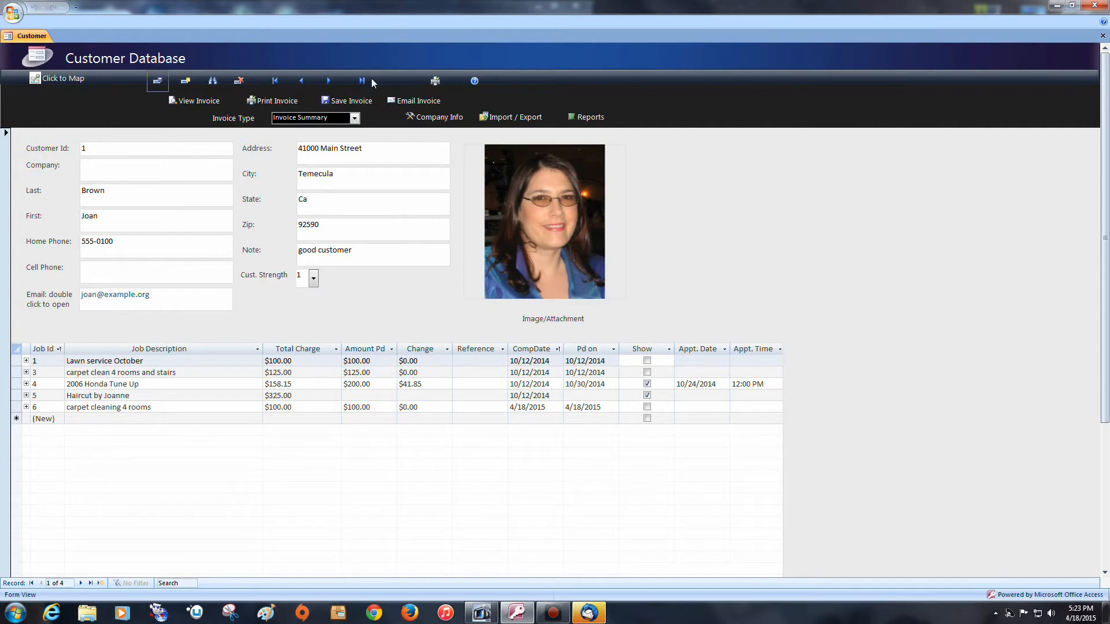
- Add a new blank customer record and set its Cust. Strength to 1
click(185, 83)
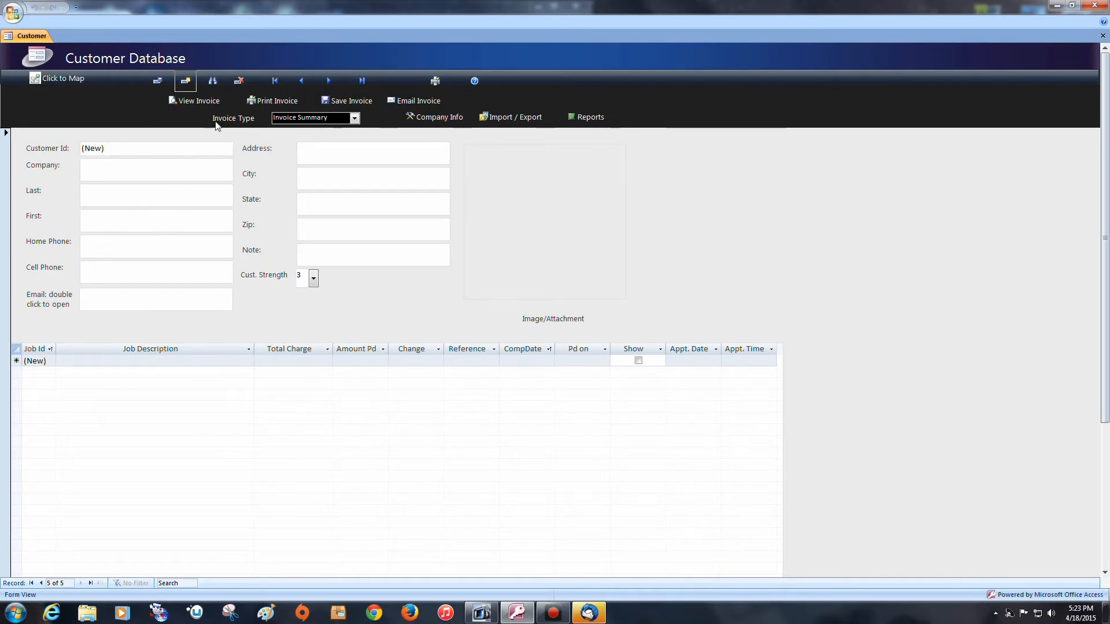
click(313, 278)
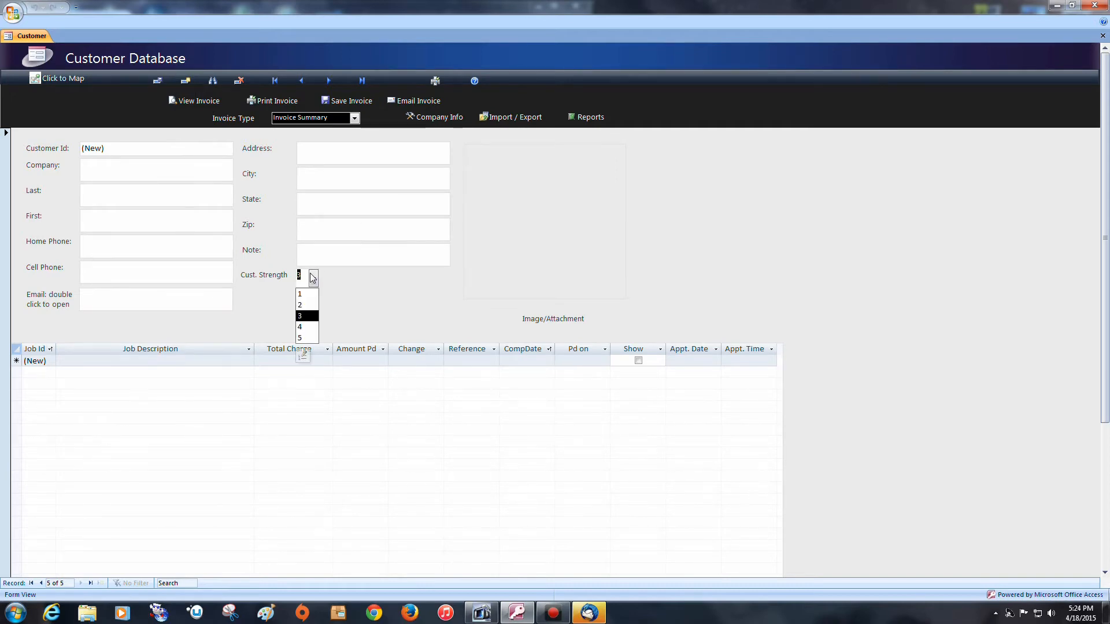
click(312, 278)
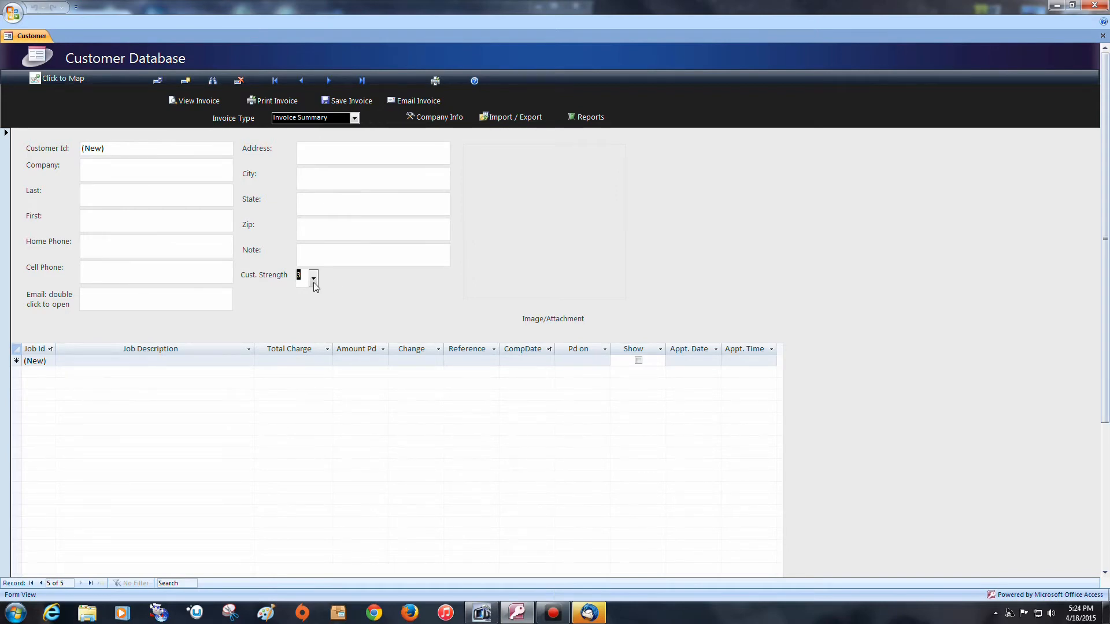
click(313, 282)
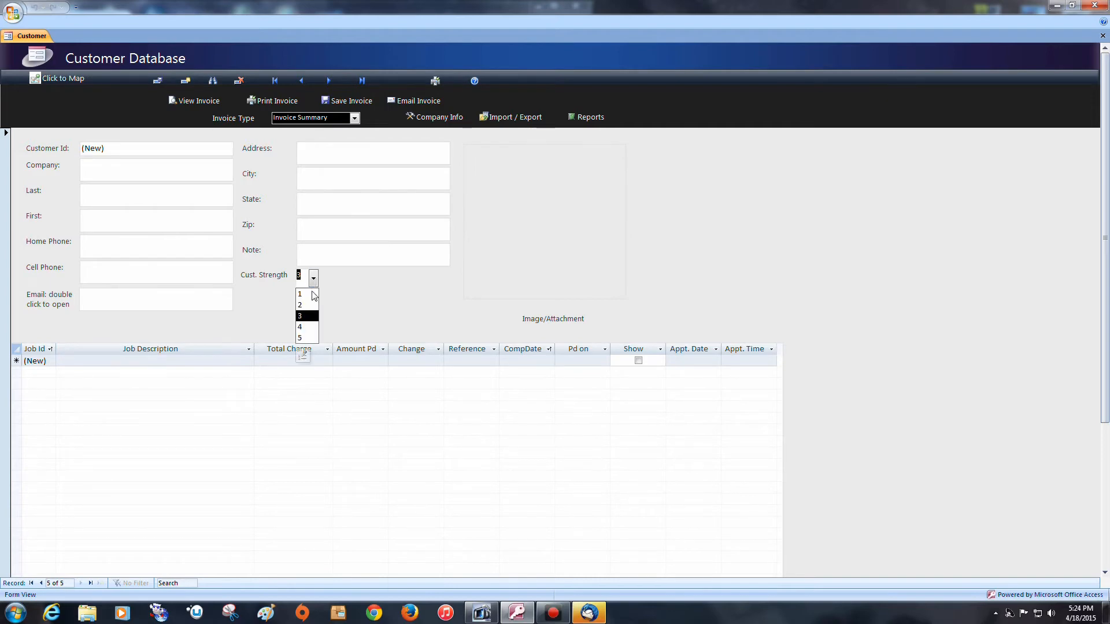
click(316, 291)
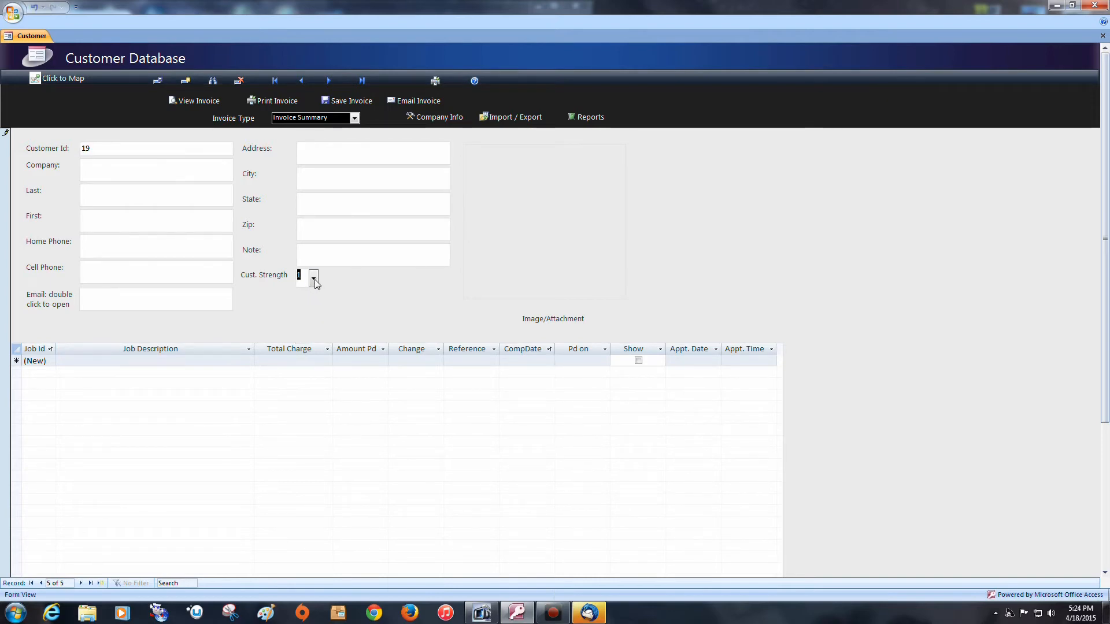
- Set the blank customer record's Cust. Strength to 2, and delete that record
click(314, 280)
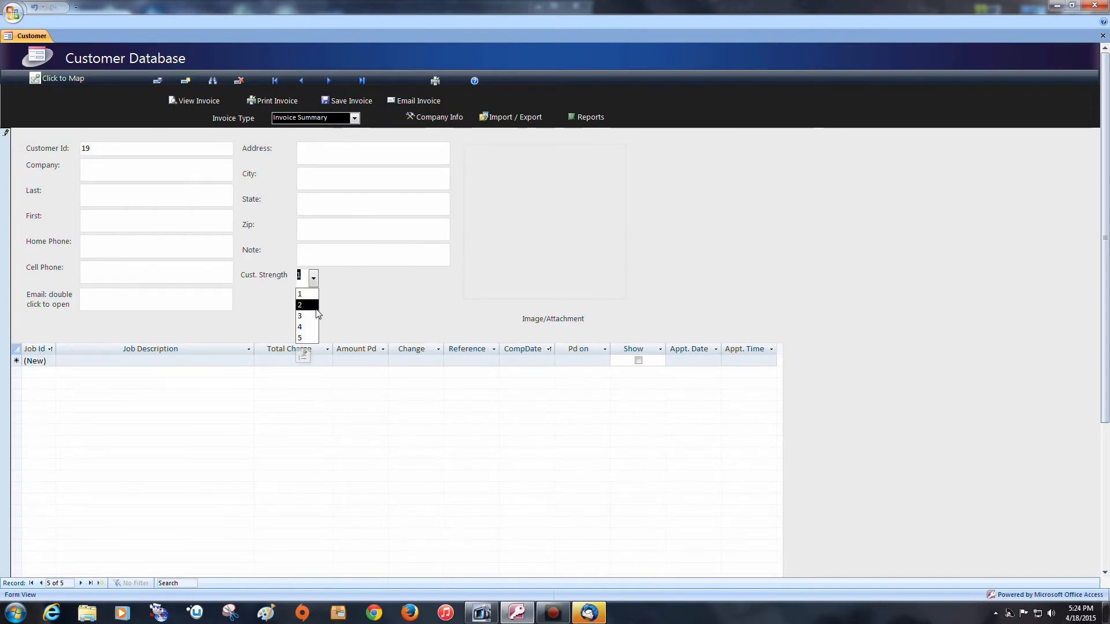
click(315, 303)
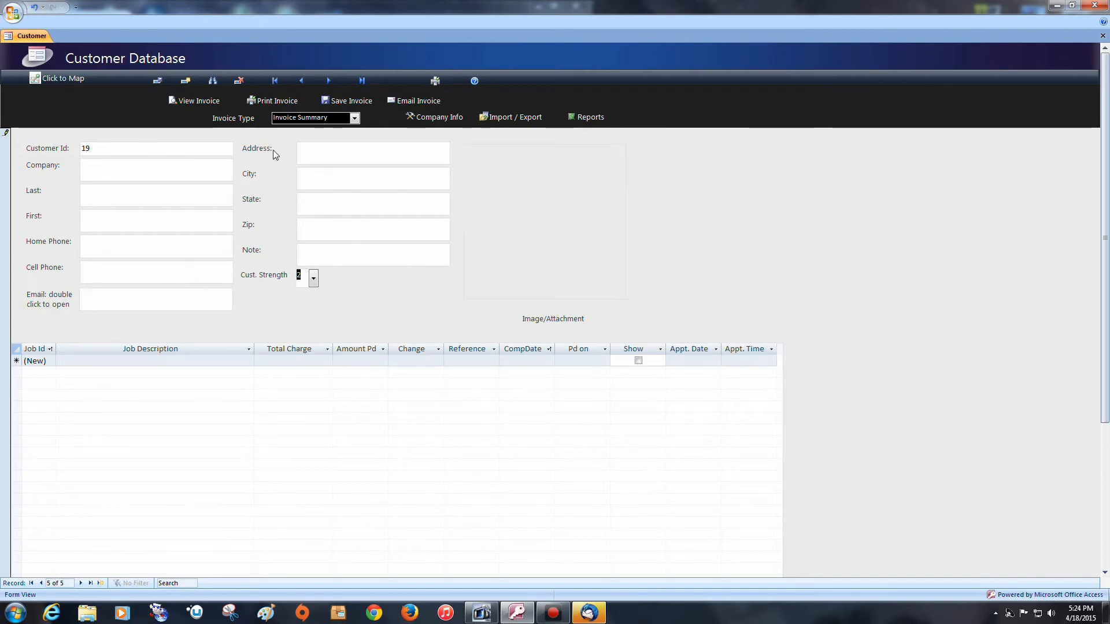
click(240, 82)
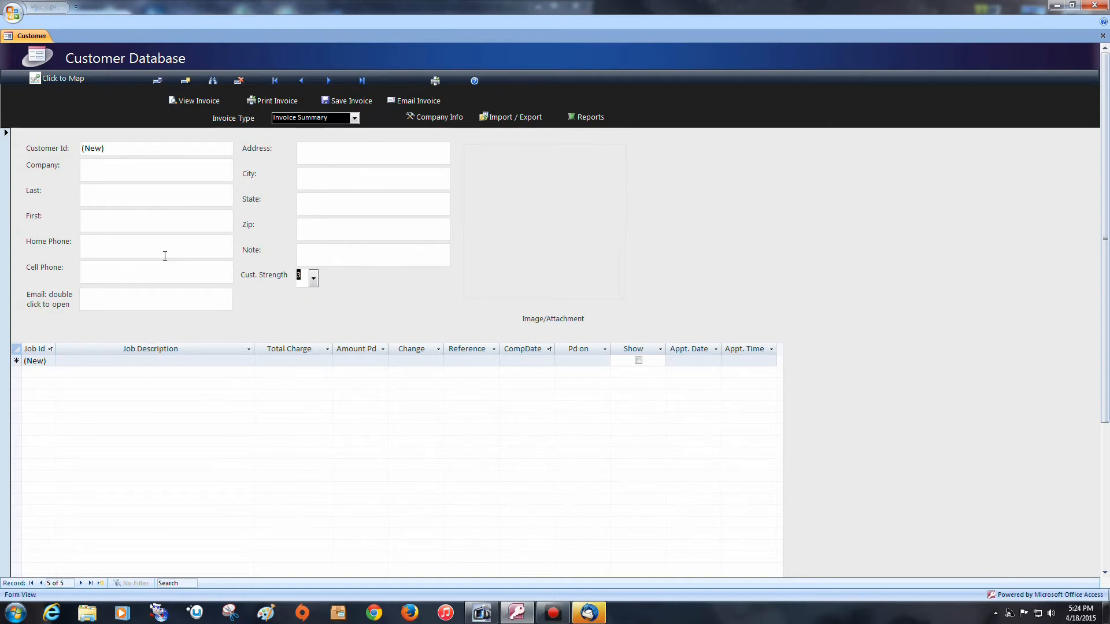
- Search the entire Customer form for the customer's last name, matching any part of the field
click(309, 255)
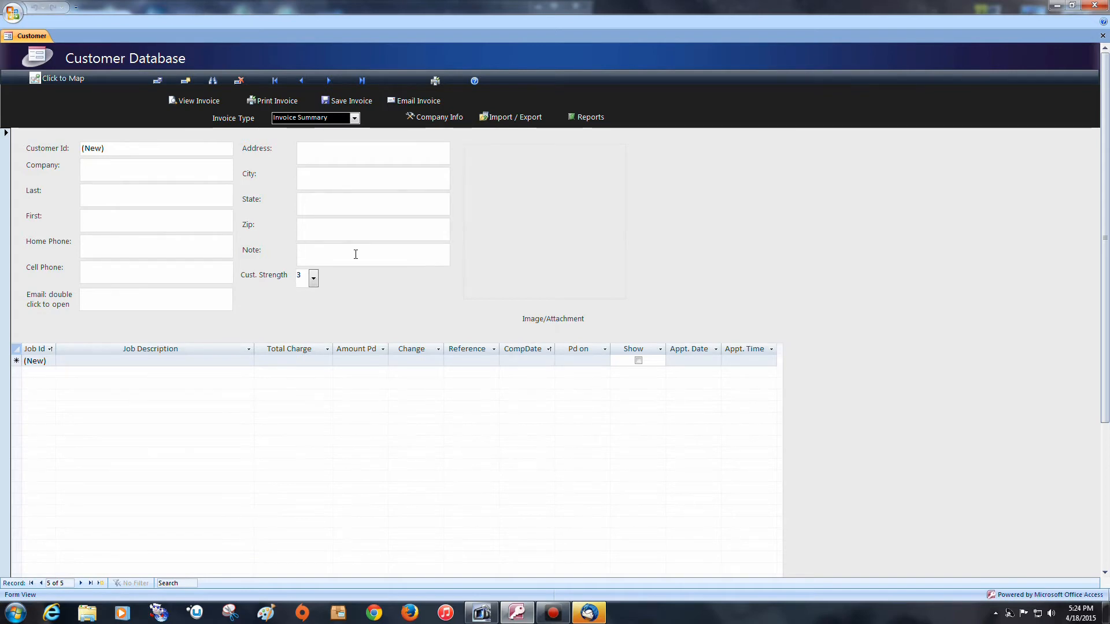
click(213, 82)
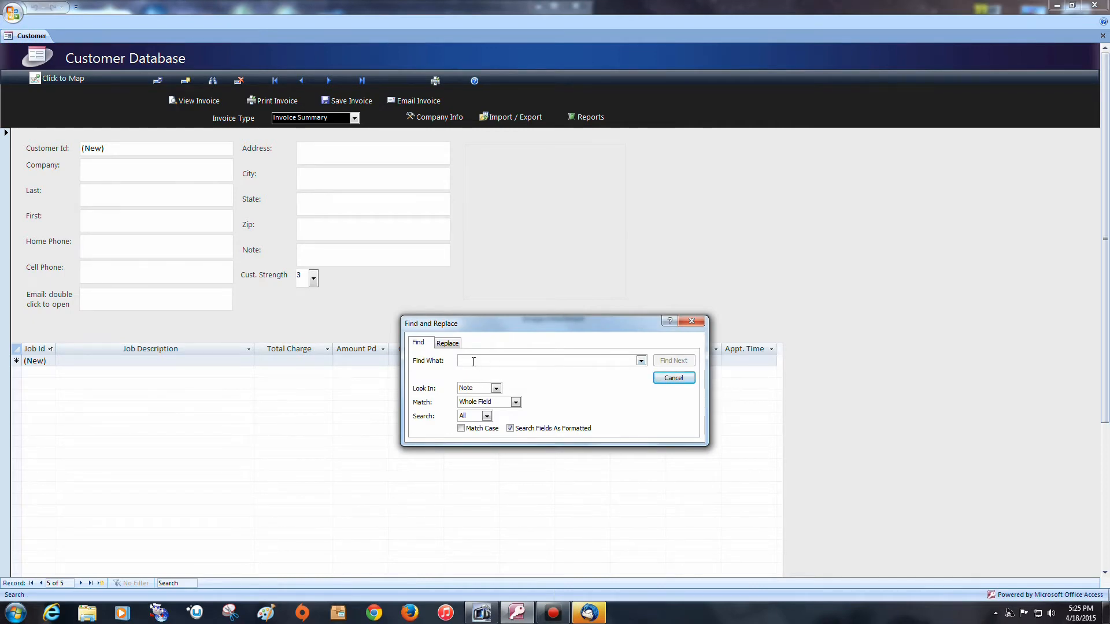
text(brown)
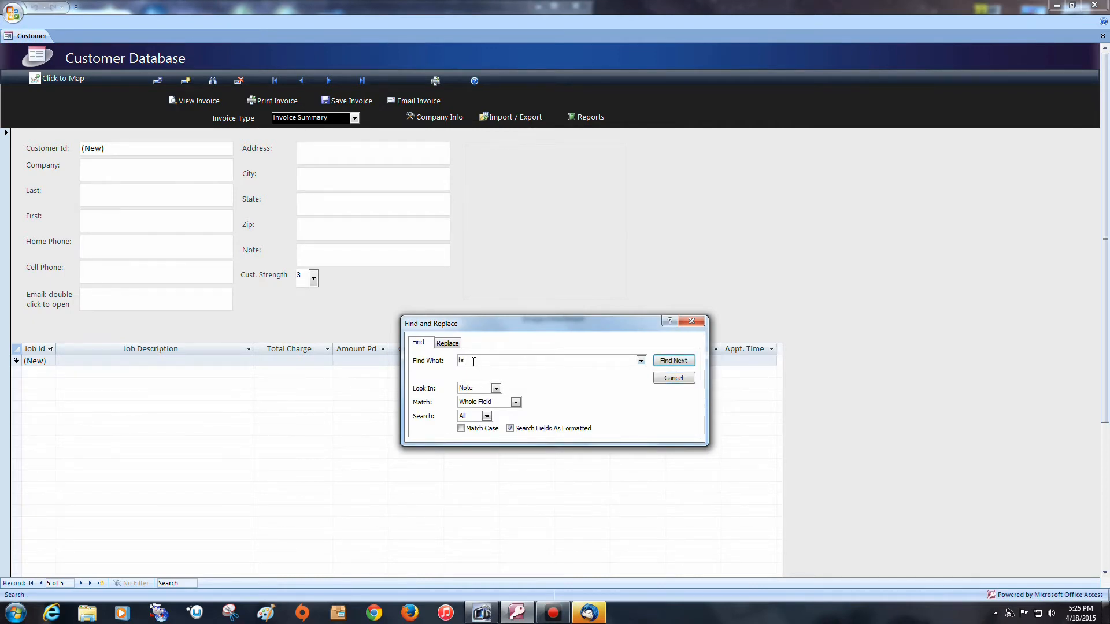
click(496, 389)
click(495, 407)
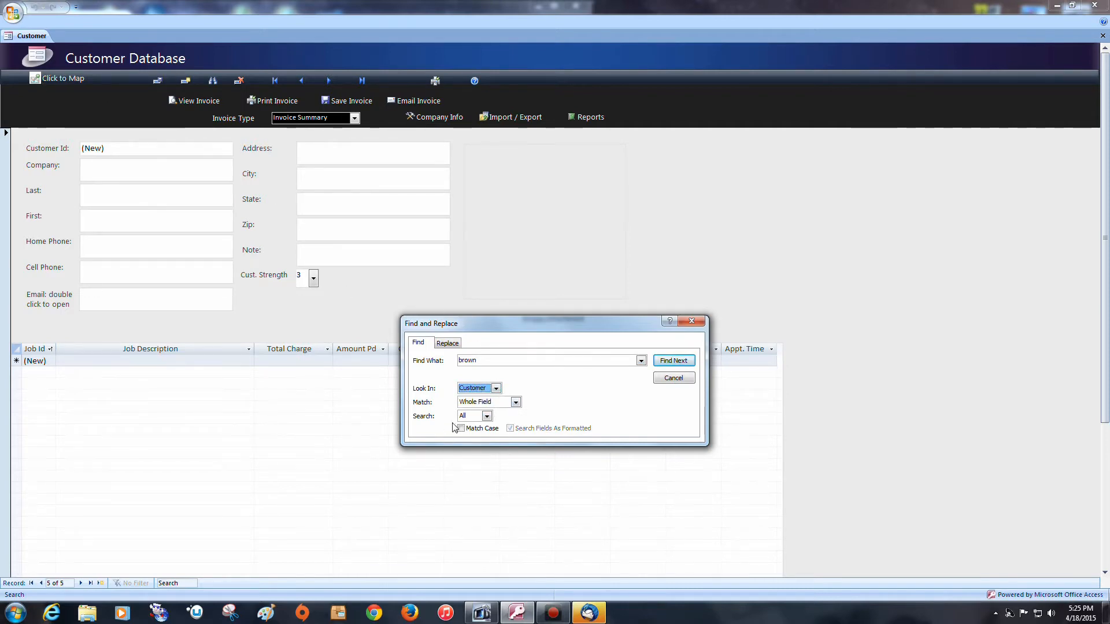
click(515, 402)
click(497, 410)
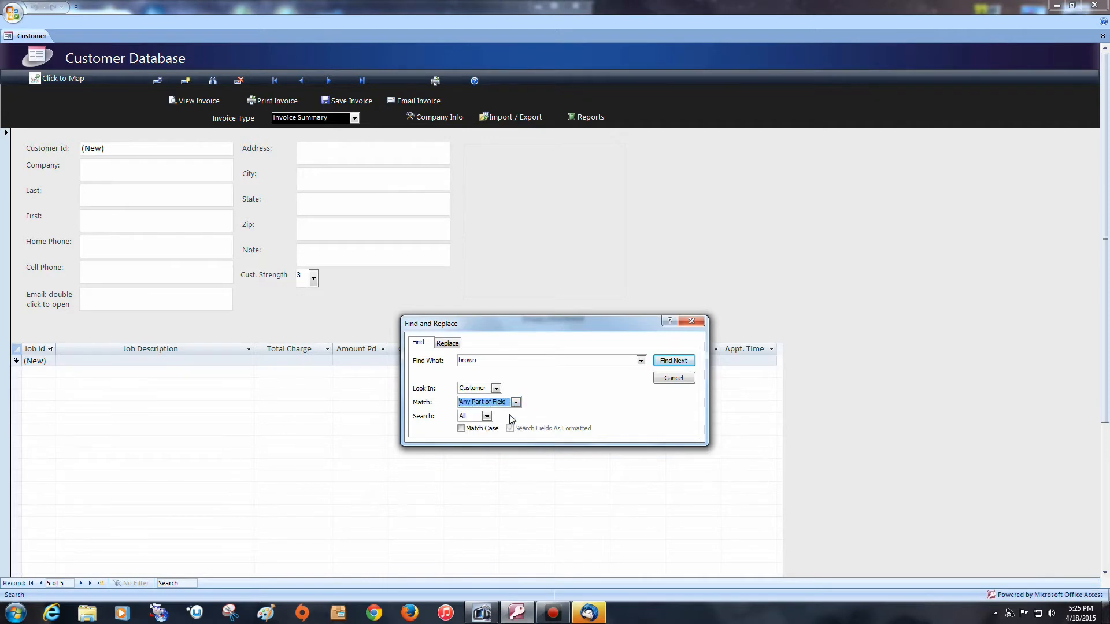
click(673, 361)
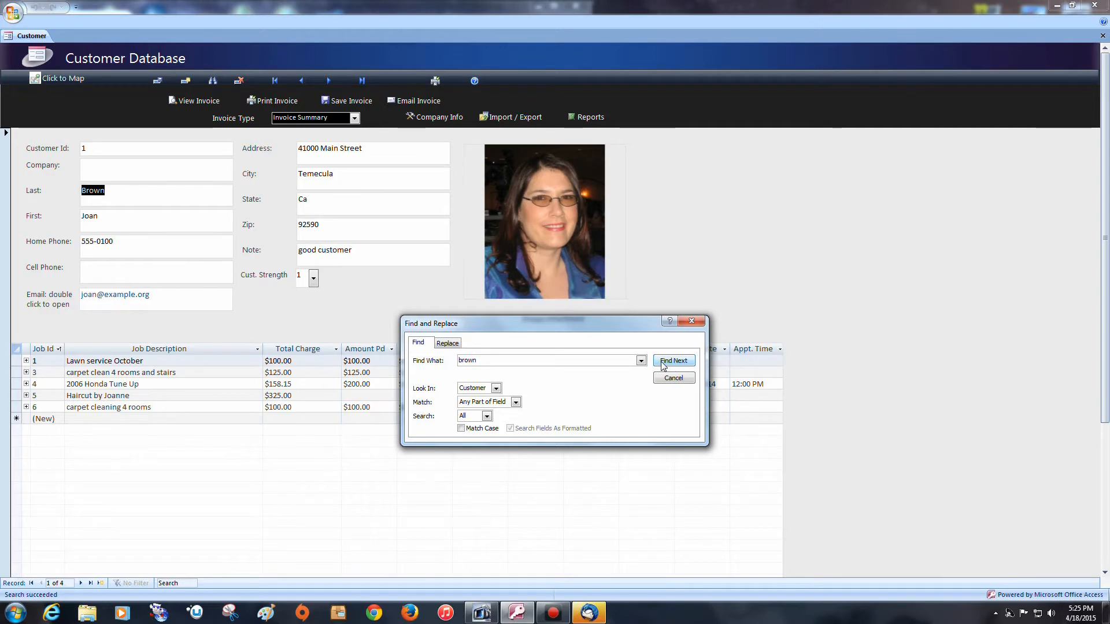
- Step through the further search matches, highlight the street number in the found record's address, and close the search
click(662, 364)
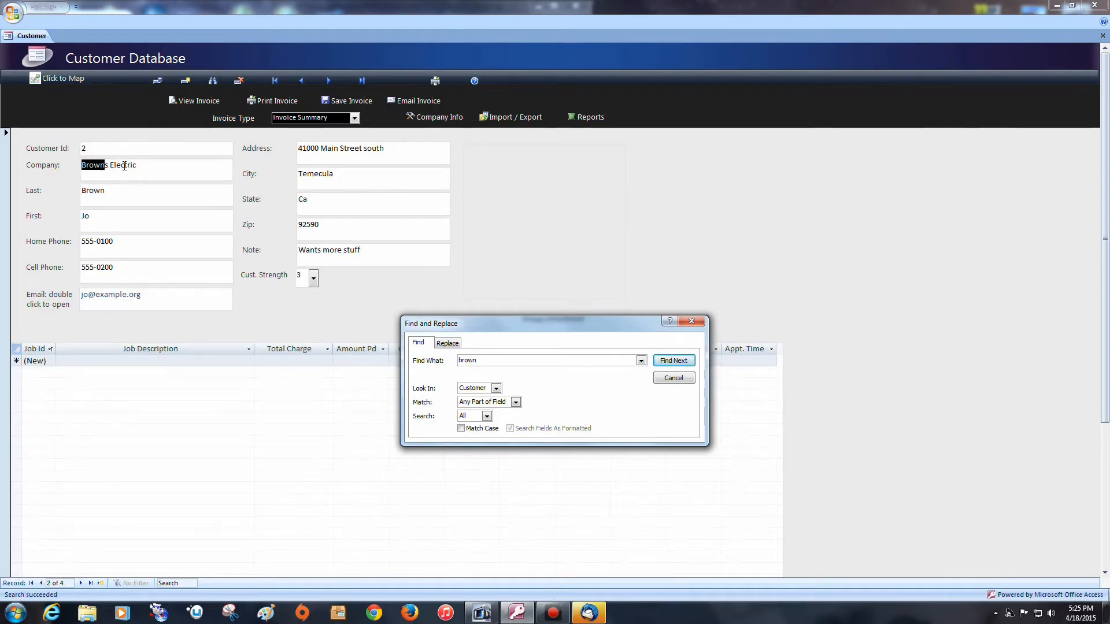
click(674, 360)
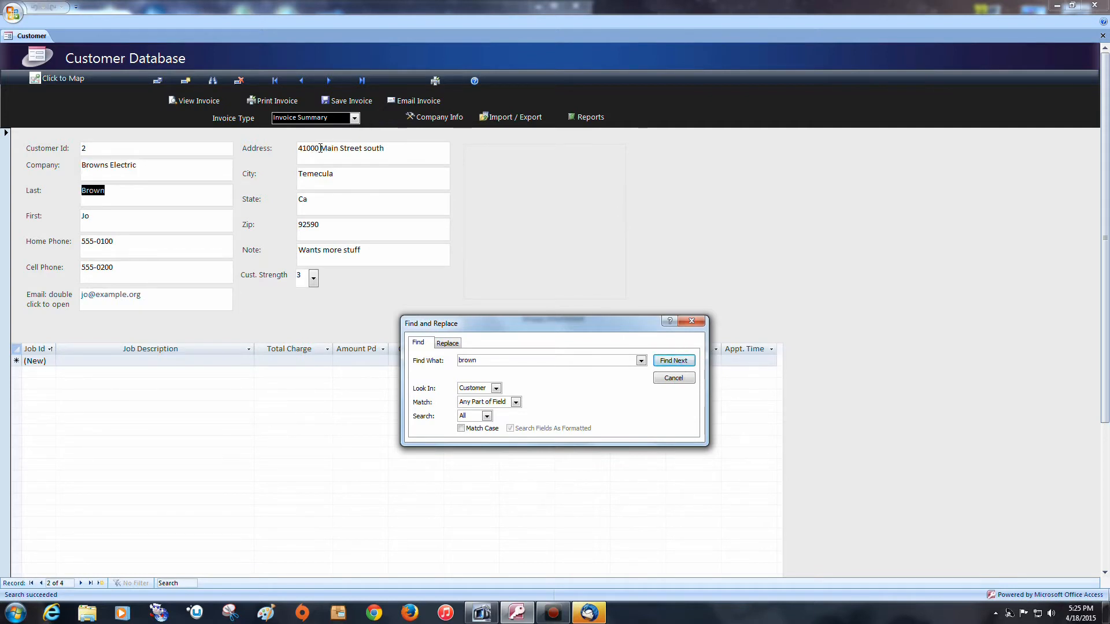
drag(320, 149, 298, 149)
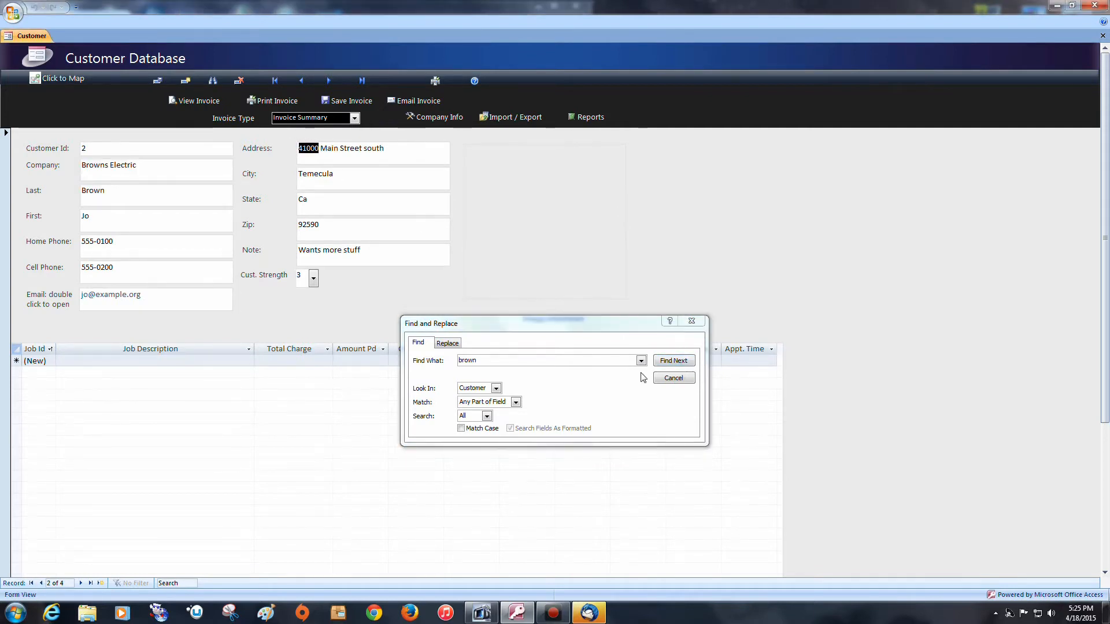
click(671, 377)
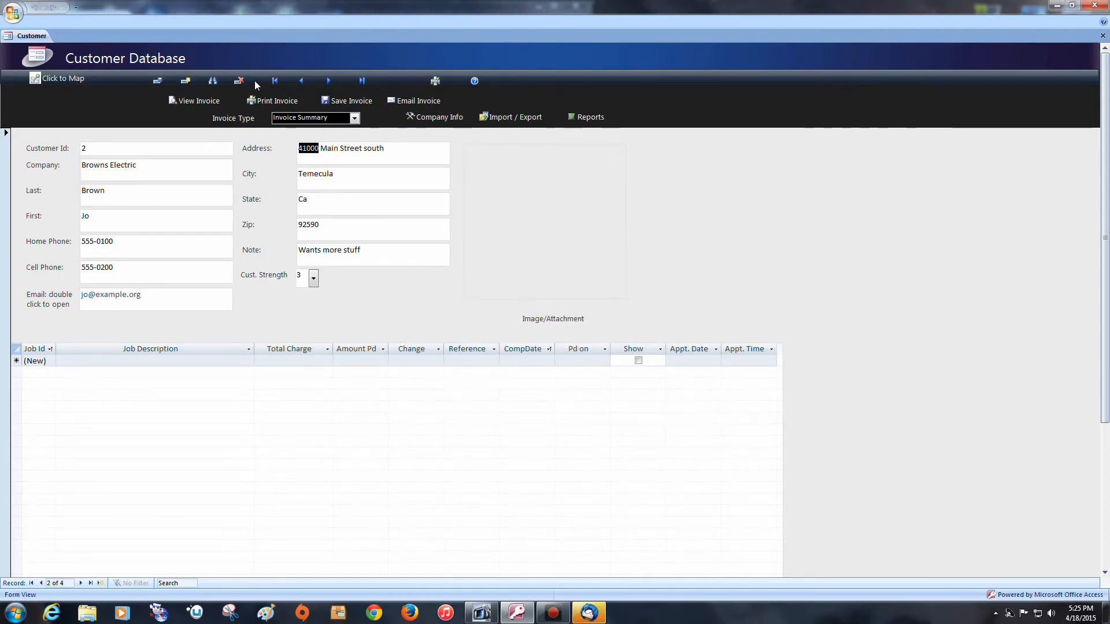
- Delete the last customer record, confirming the deletion, and return to the first customer record
click(360, 81)
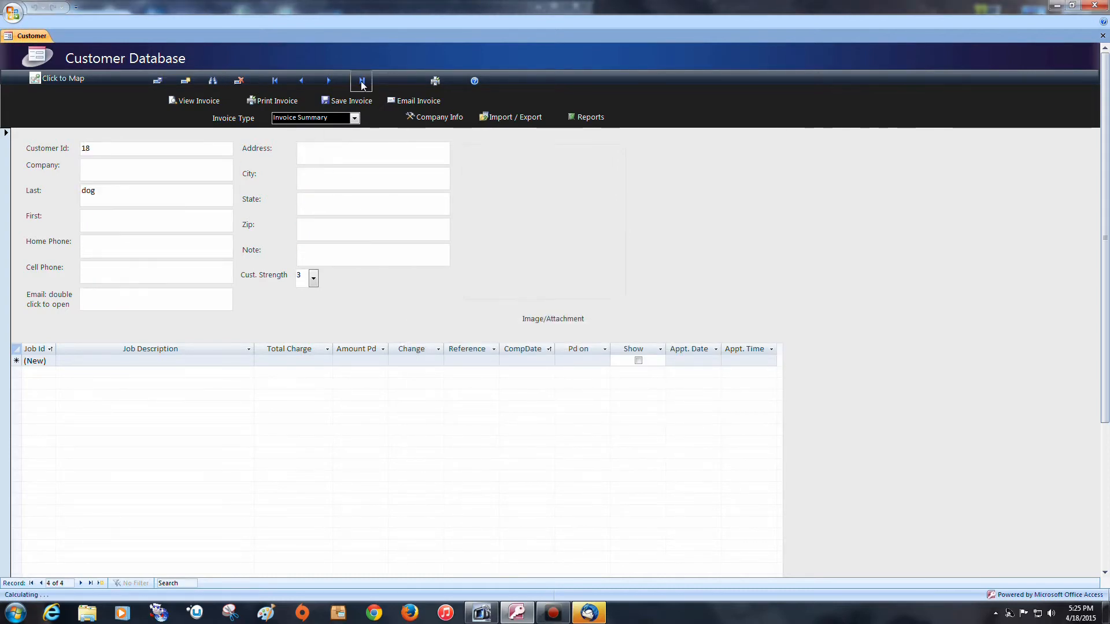
click(239, 81)
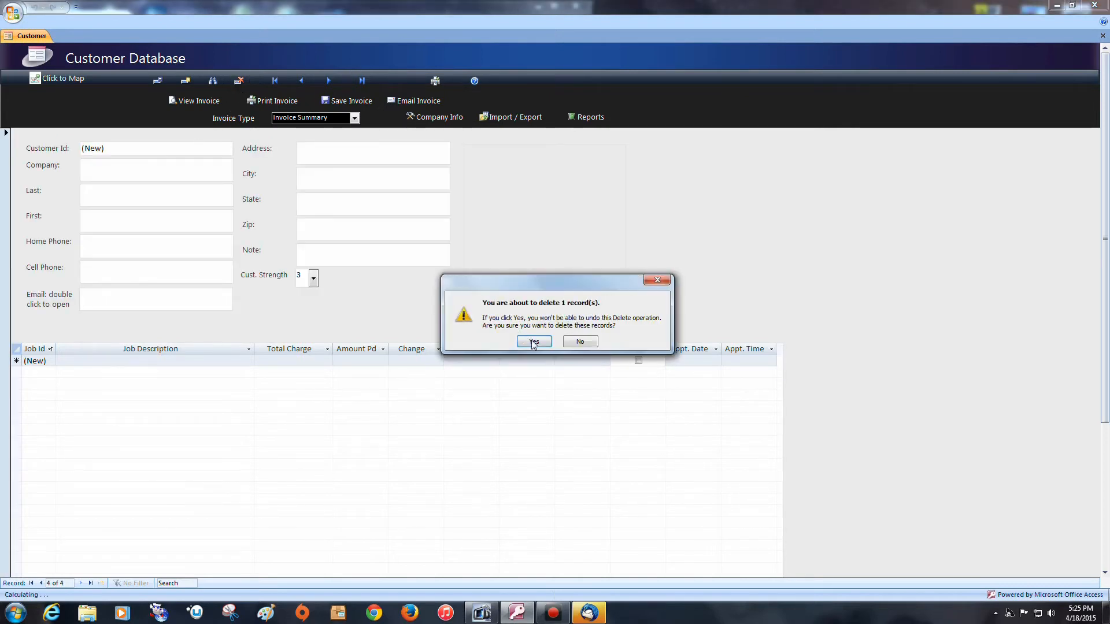
click(533, 343)
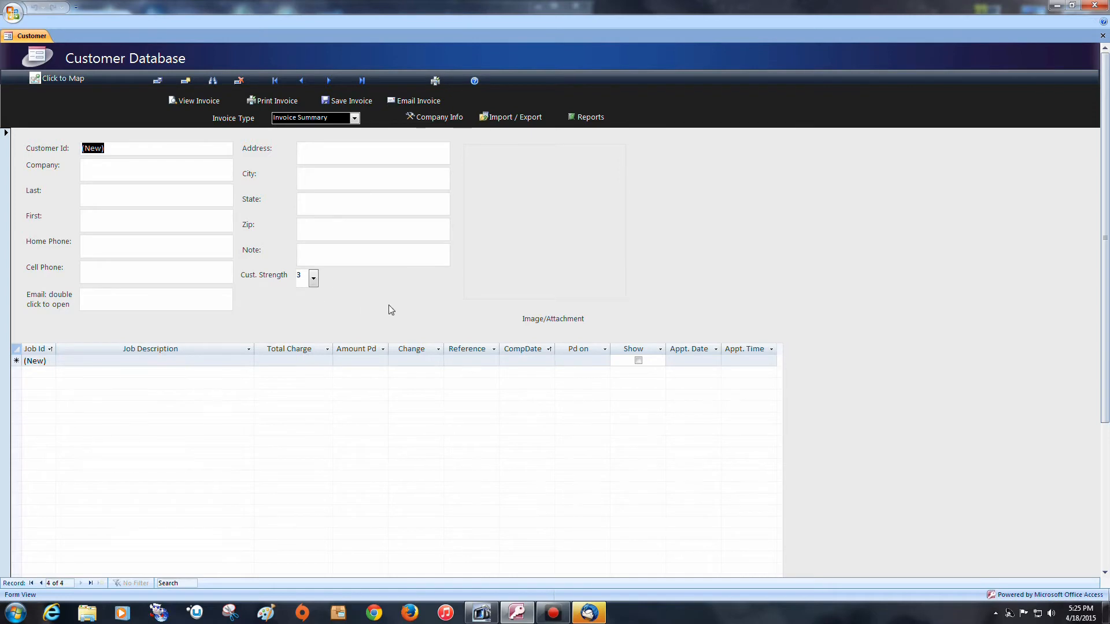
click(275, 83)
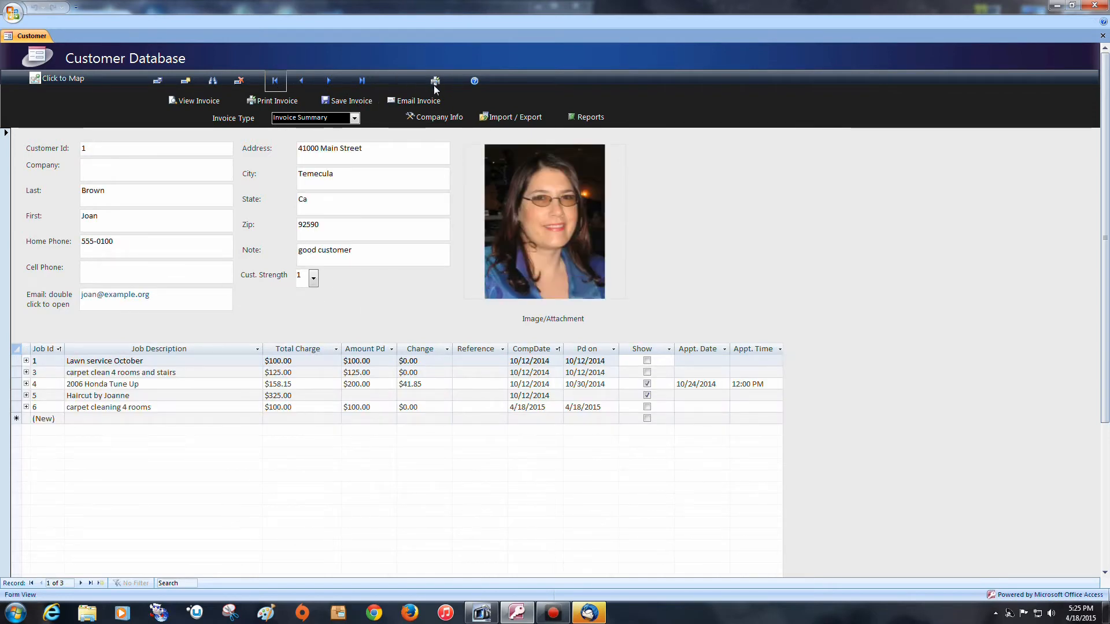
- Open the Customer Form Help document, select some text in its Job Section to show the formatting options, and close it
click(474, 81)
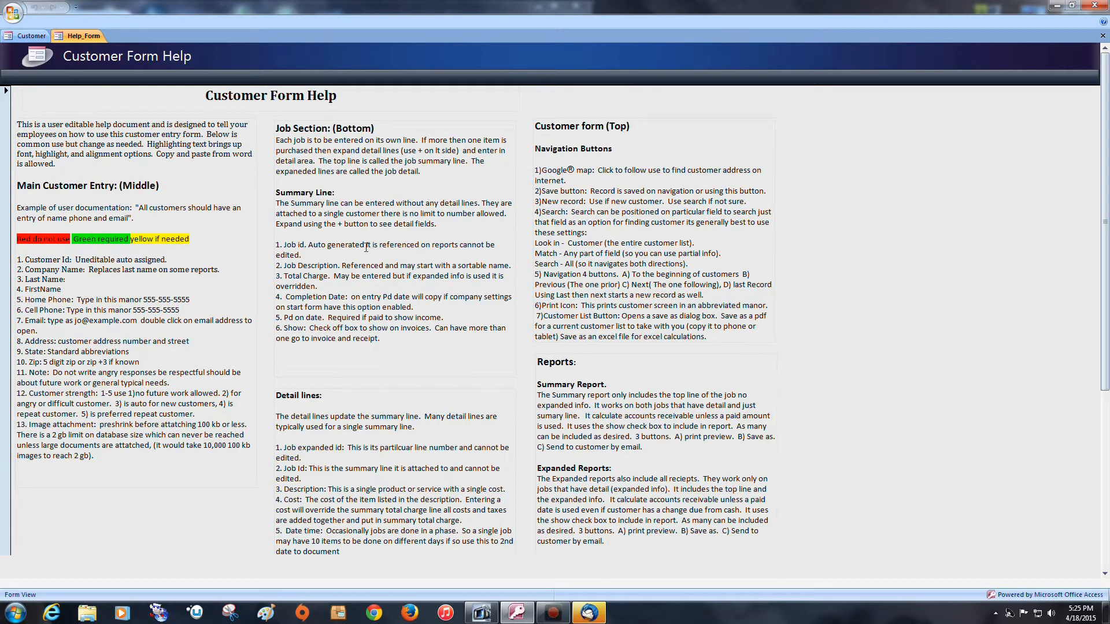
drag(365, 248, 318, 250)
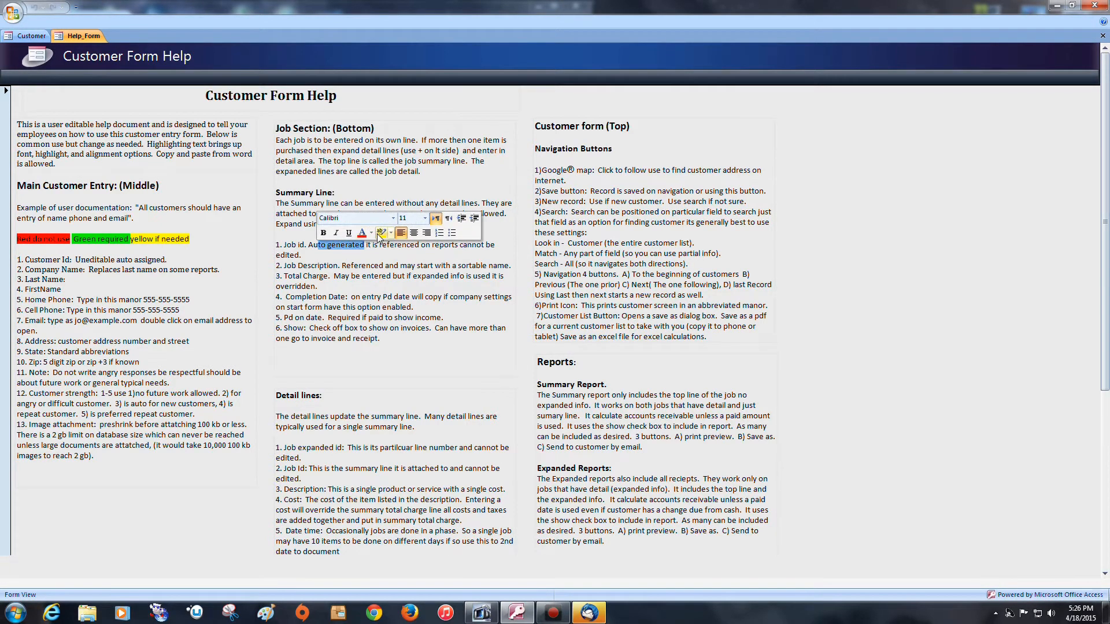
click(376, 296)
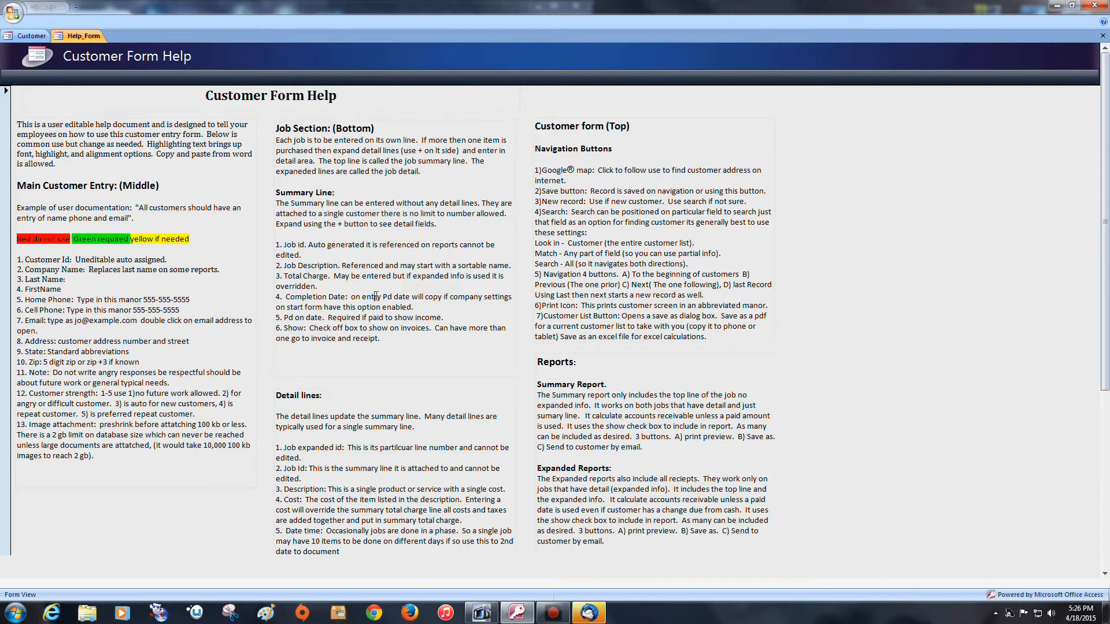
click(1102, 36)
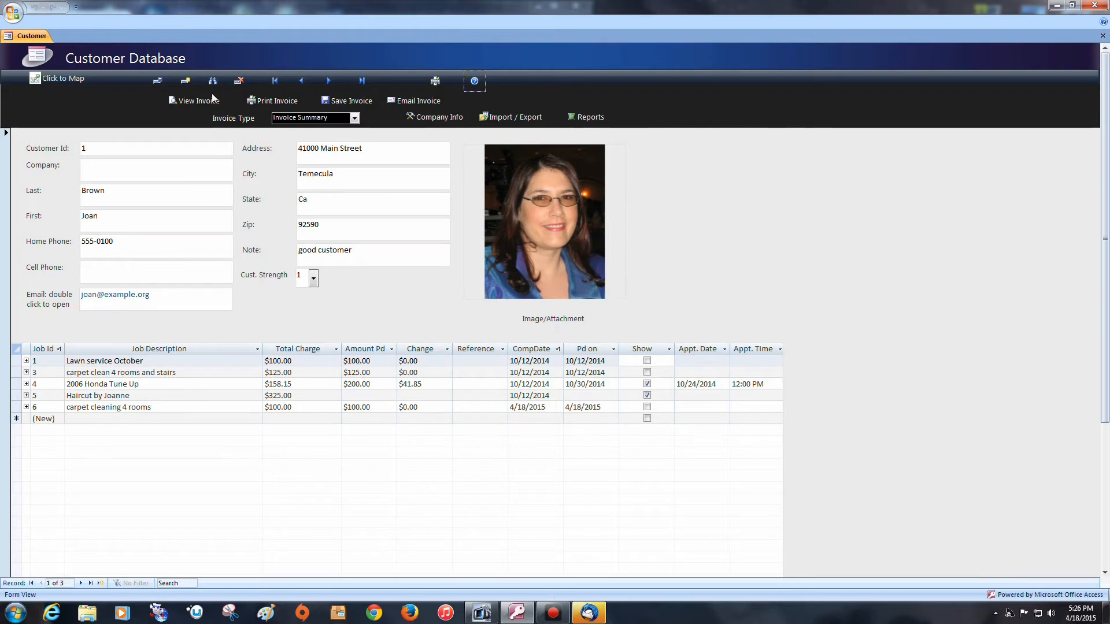
- Enable automatic insertion of the paid date and amount paid in the company settings, and close the settings
click(450, 120)
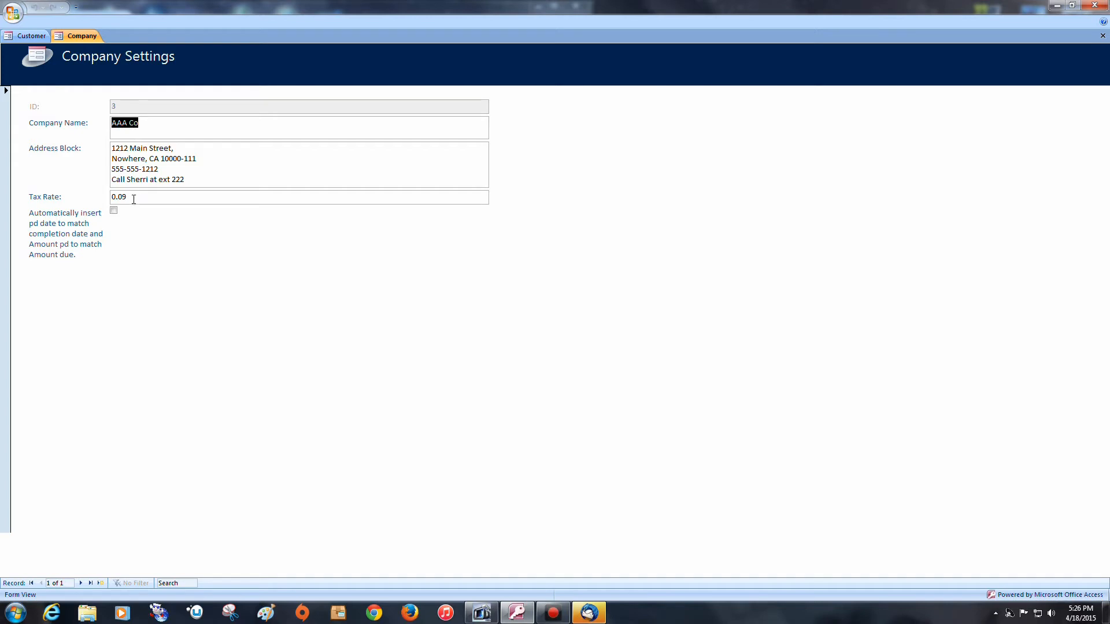
click(114, 210)
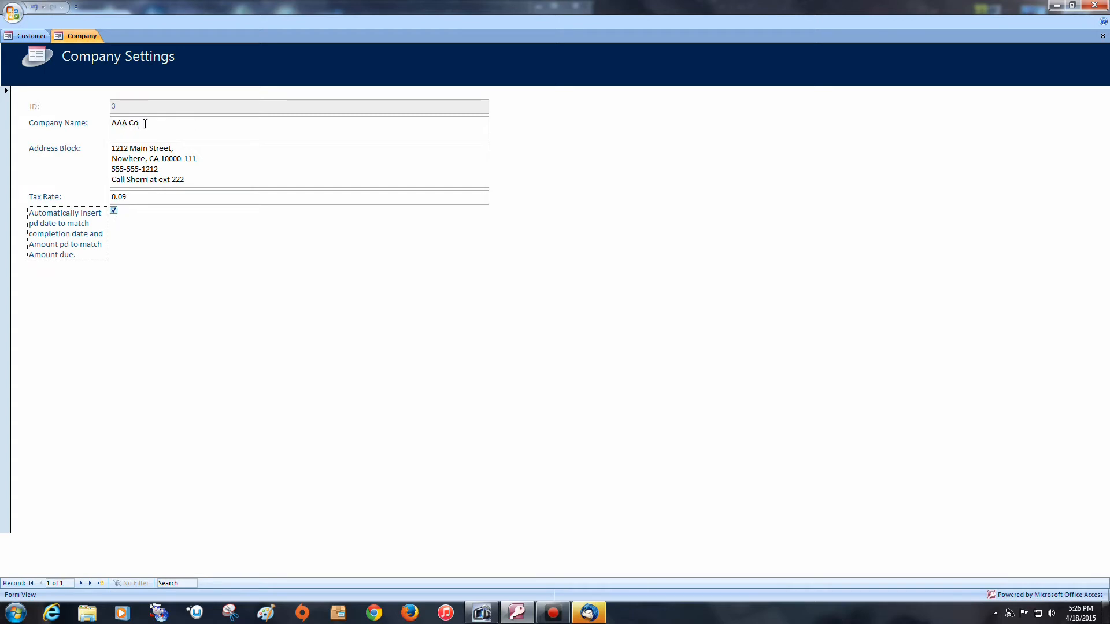
click(1102, 35)
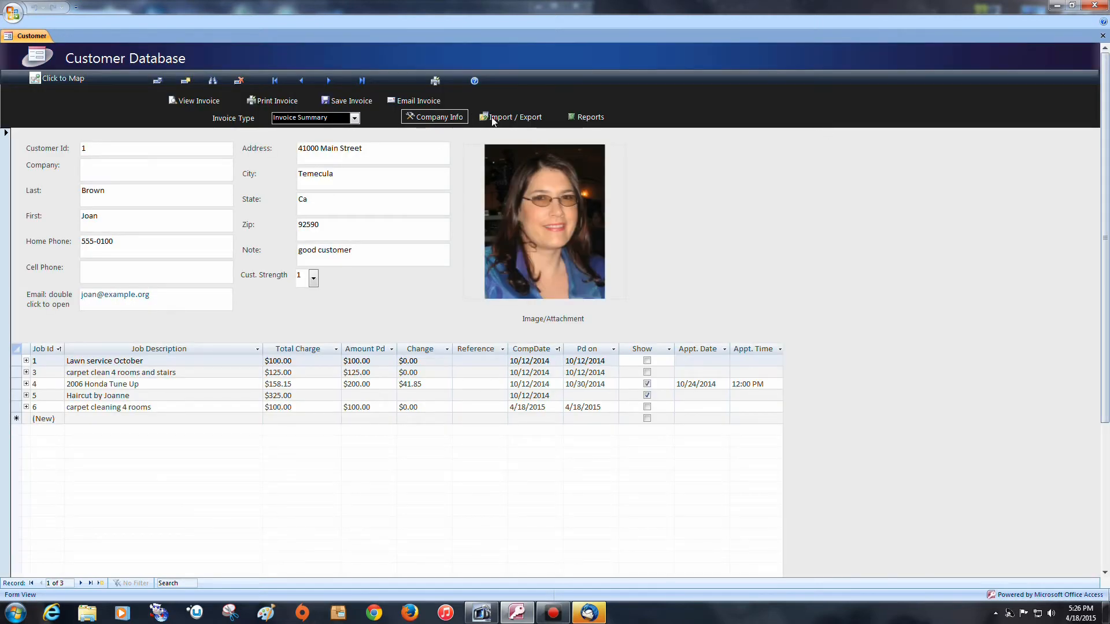
- Open the Excel import/export form and back up the database
click(494, 118)
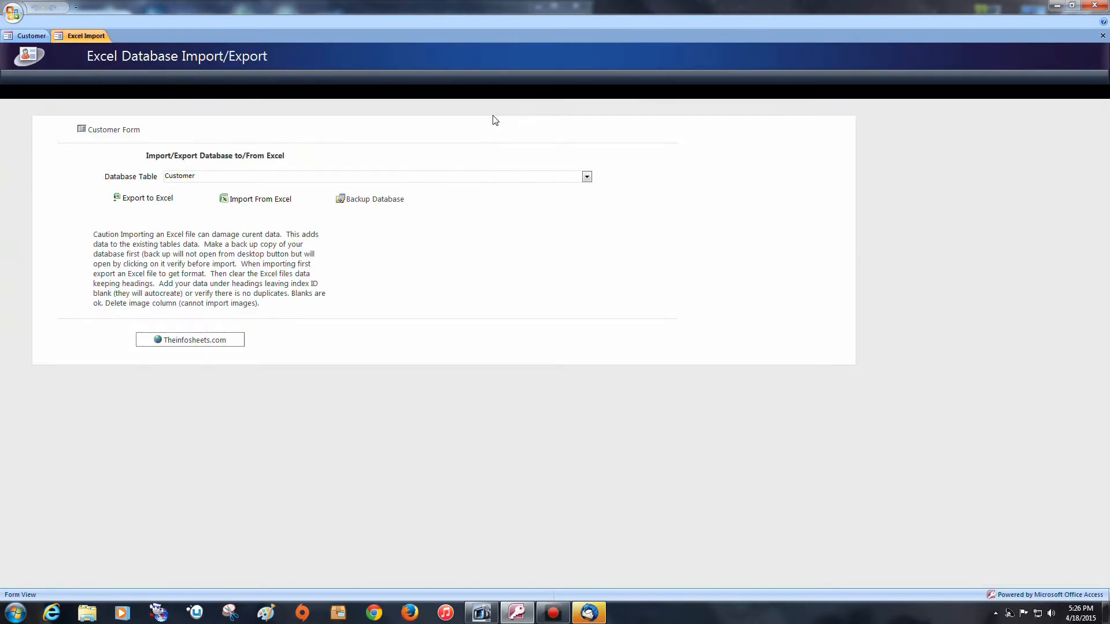
click(352, 202)
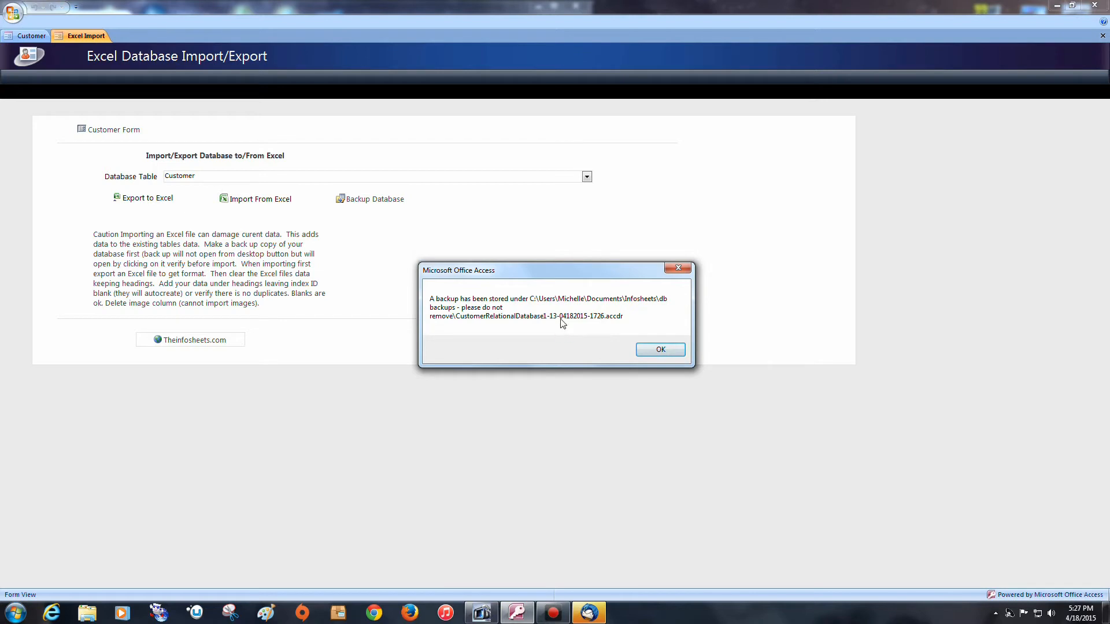
click(659, 350)
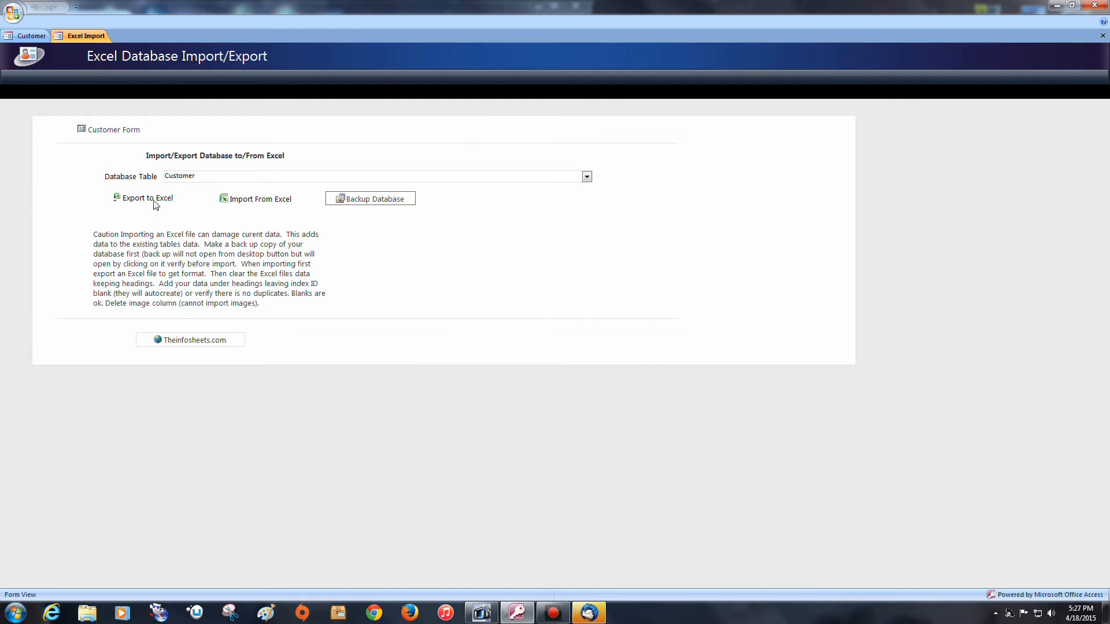
- Export the Company database table to an Excel file
click(586, 176)
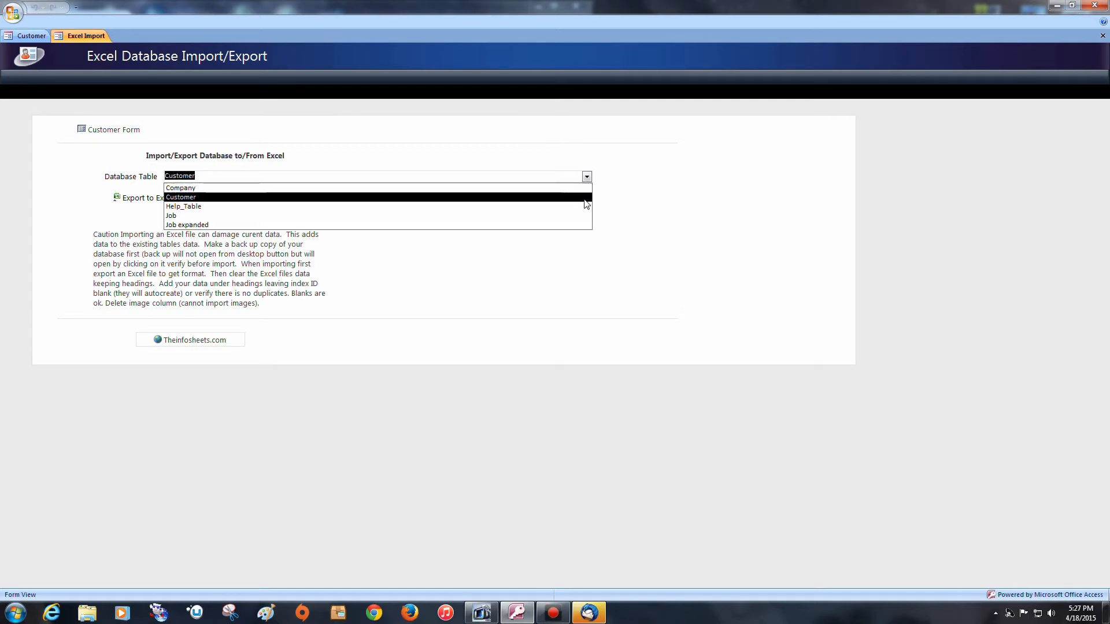
click(585, 199)
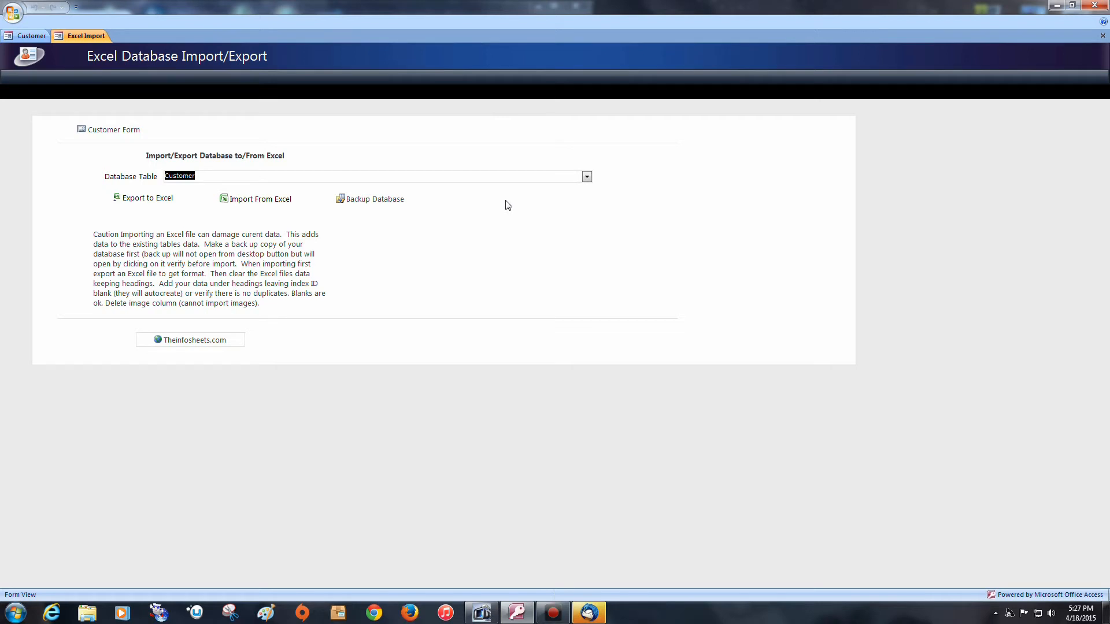
click(587, 176)
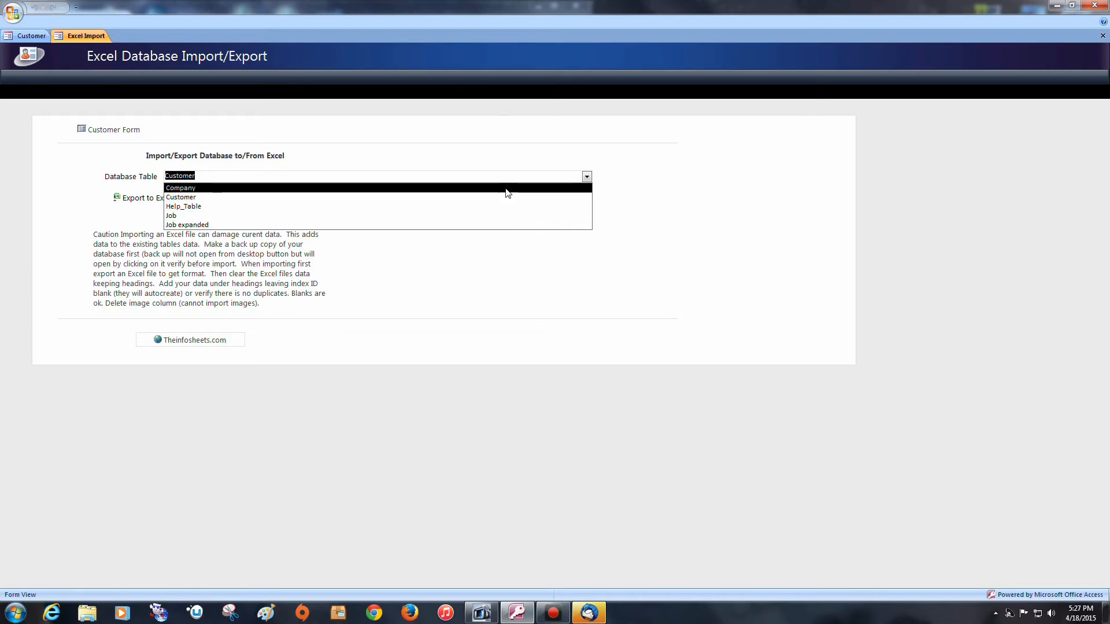
click(506, 190)
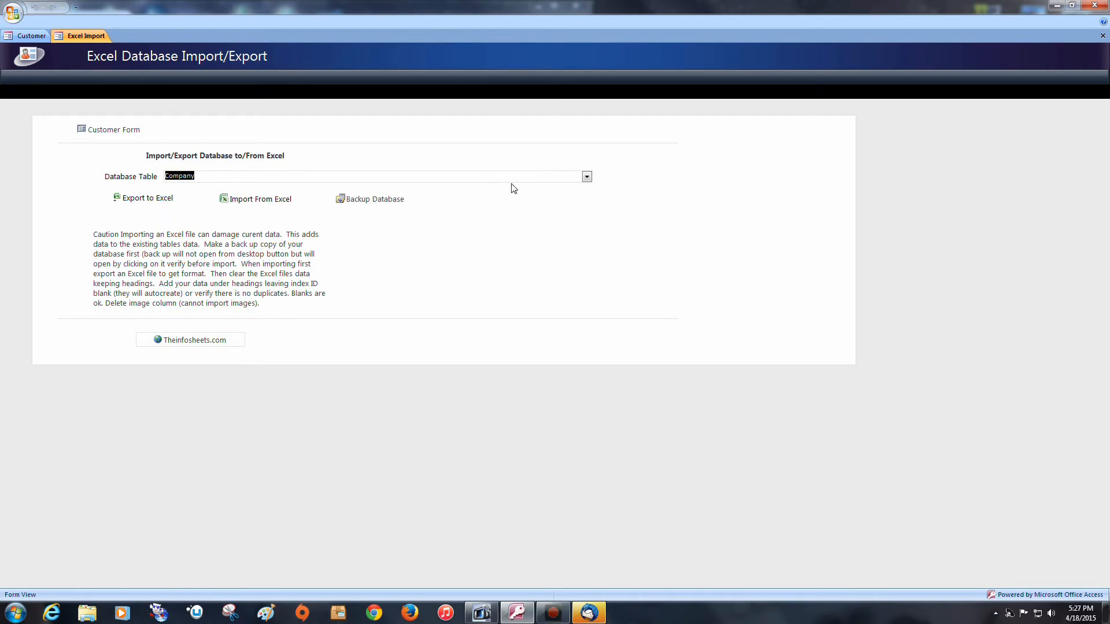
click(157, 203)
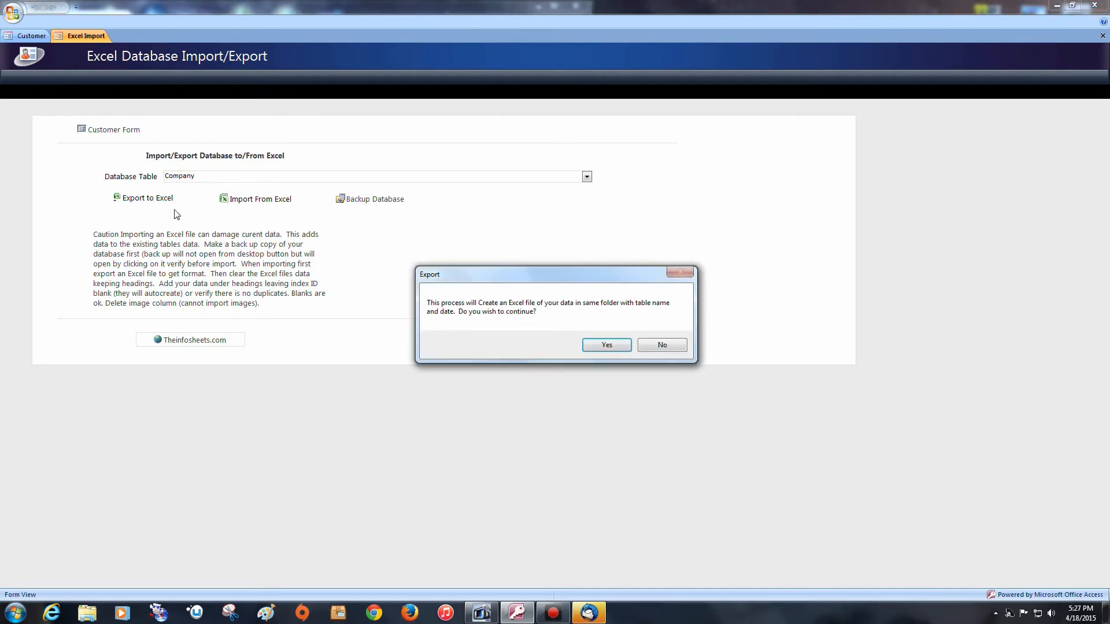
click(600, 345)
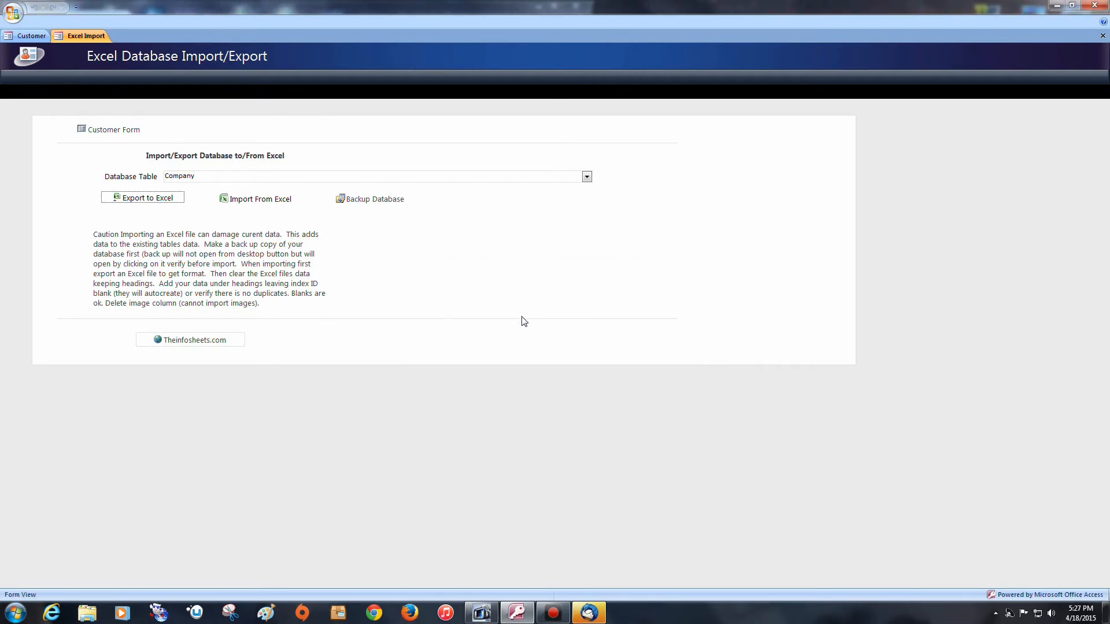
- Export the Customer database table to an Excel file and close the import/export form
click(587, 177)
click(570, 198)
click(142, 203)
click(593, 348)
click(1101, 36)
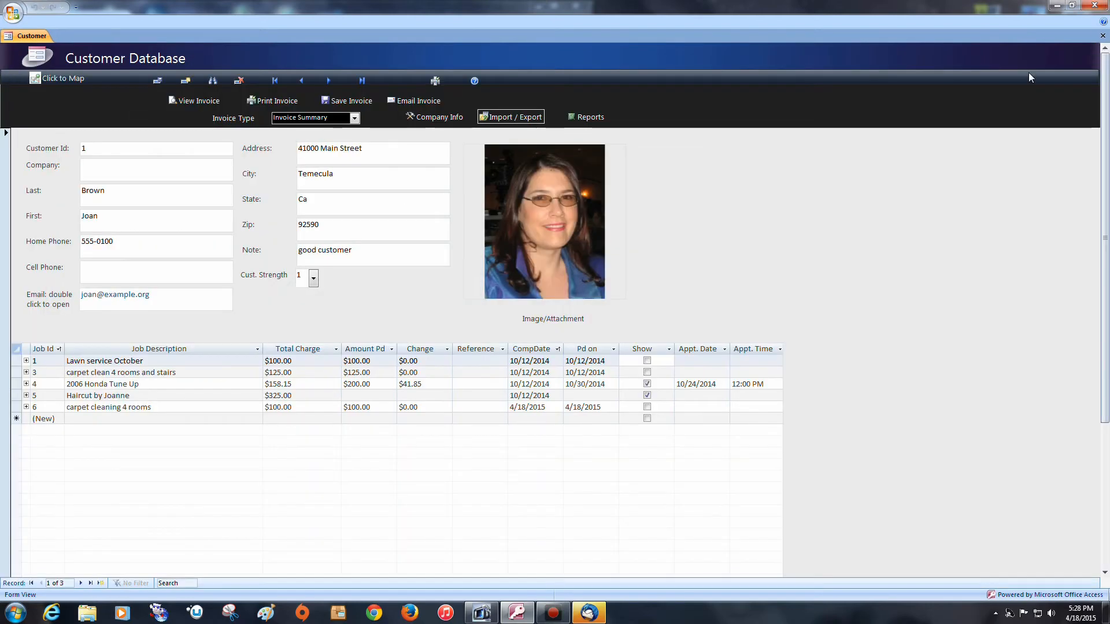
- Open the business reports form and choose the Accounts Receivable report type
click(581, 119)
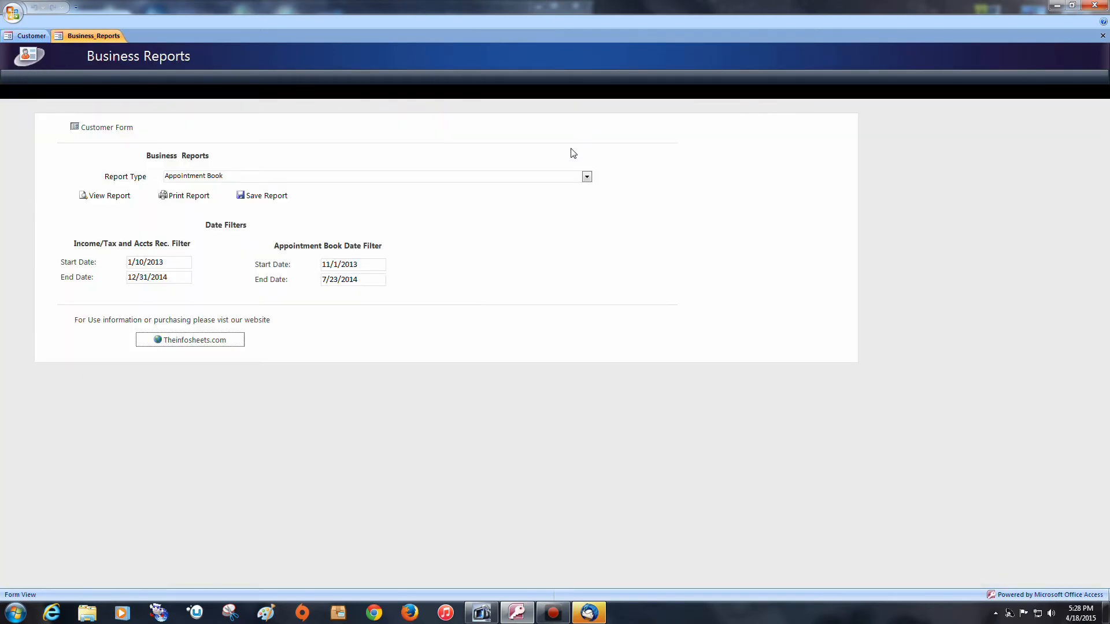
click(586, 178)
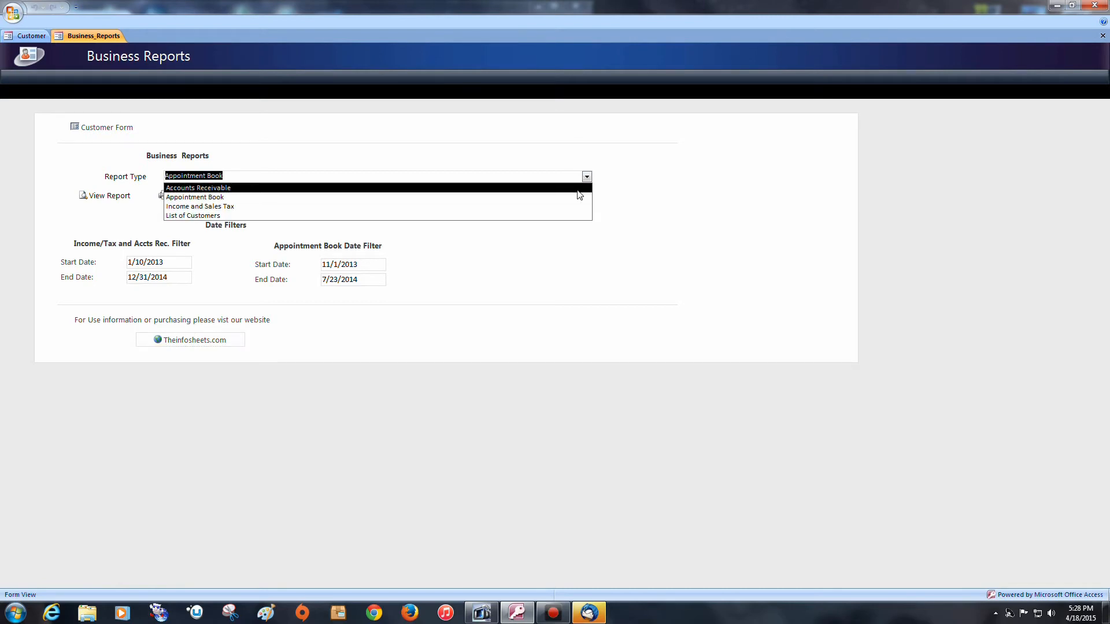
click(577, 191)
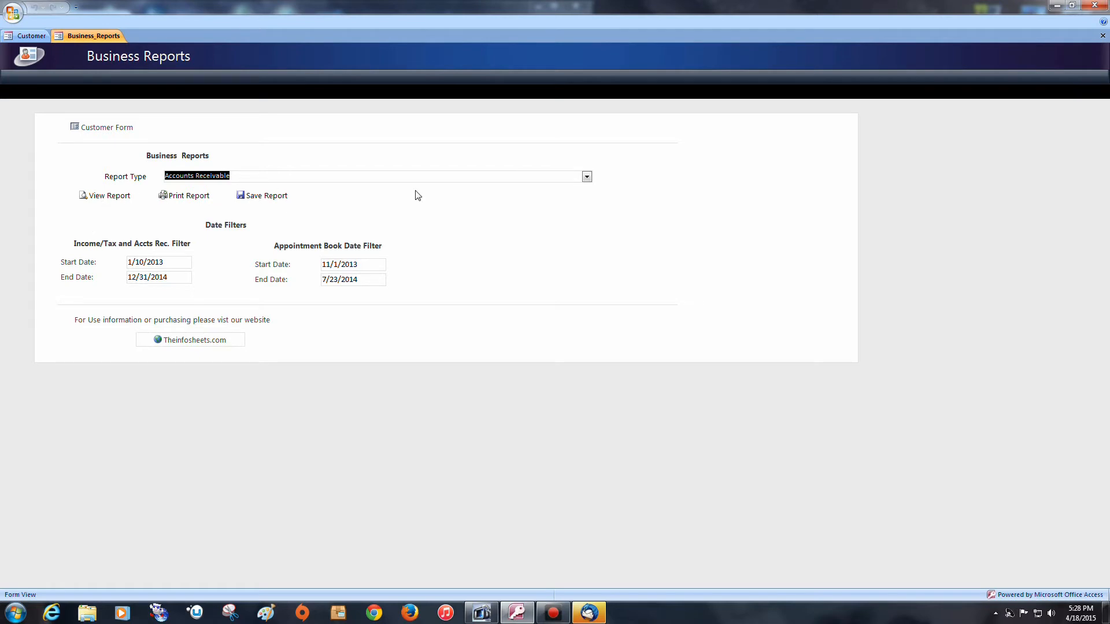
click(586, 179)
click(586, 180)
- Set the Income/Tax and Accts Rec. filter's end date to 12/31/2015, preview the Accounts Receivable report and close the preview
click(179, 280)
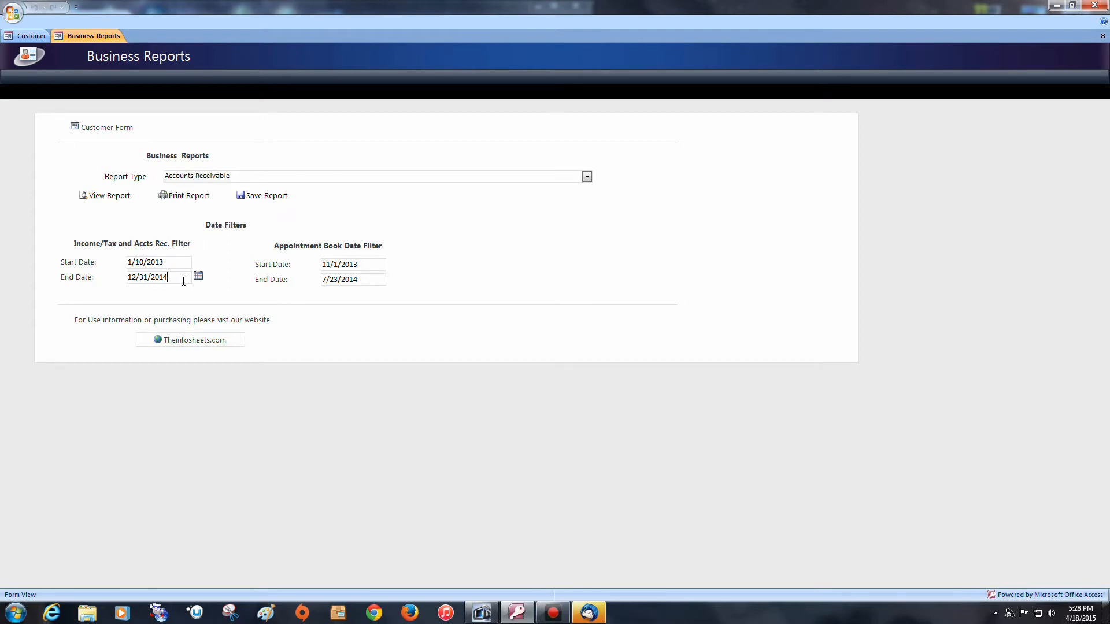
key(BackSpace)
text(5)
click(104, 198)
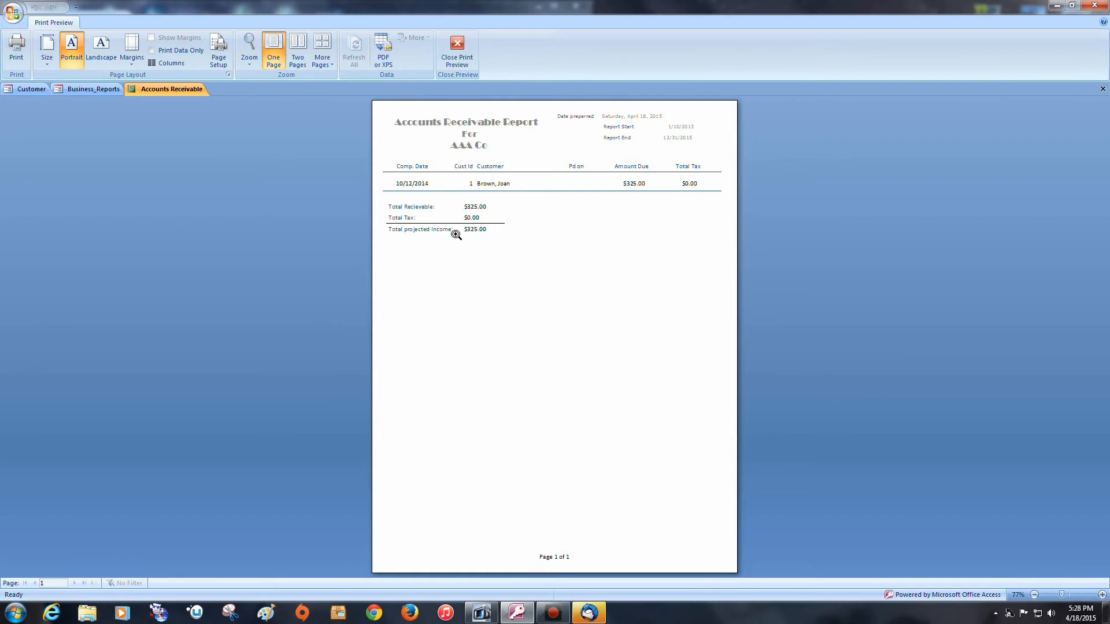
click(457, 54)
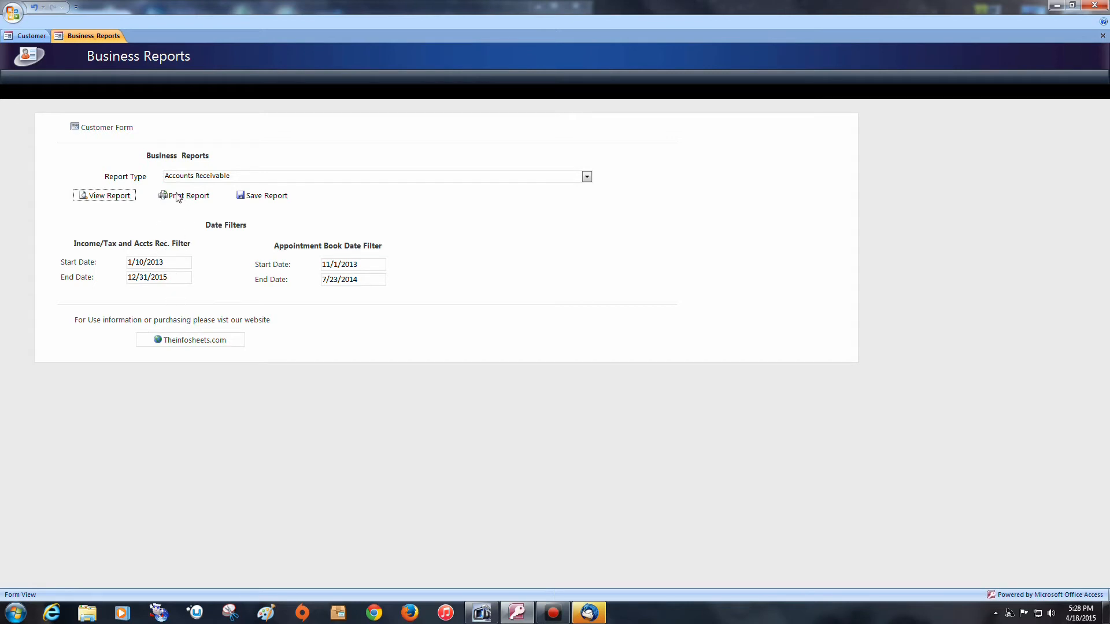
click(261, 201)
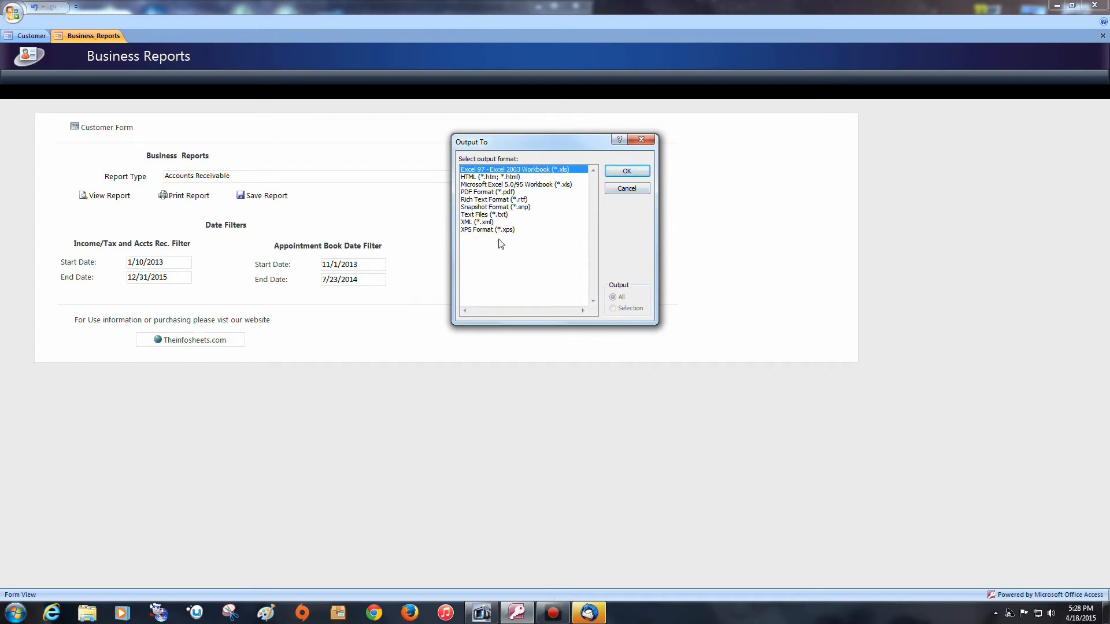
click(628, 189)
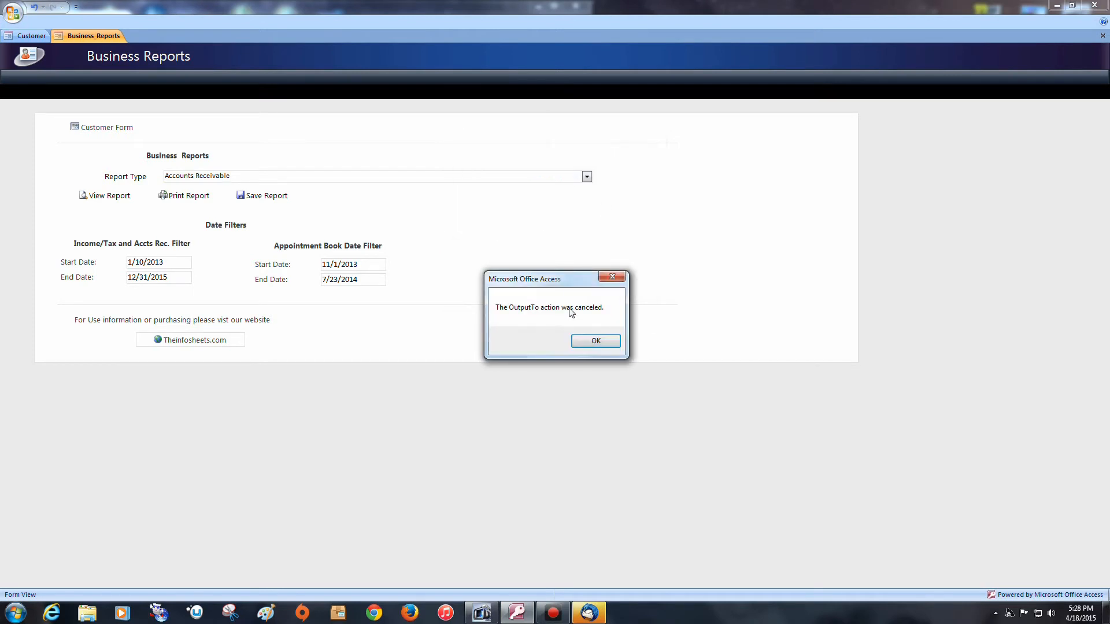
click(596, 342)
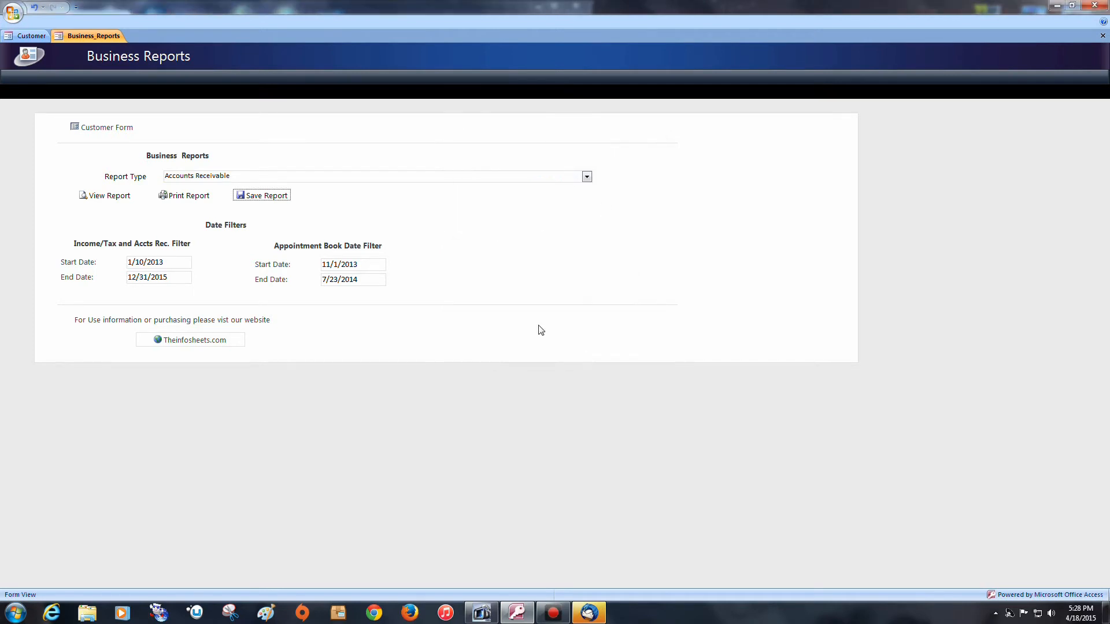
- Preview the Income and Sales Tax report and close the preview
click(586, 177)
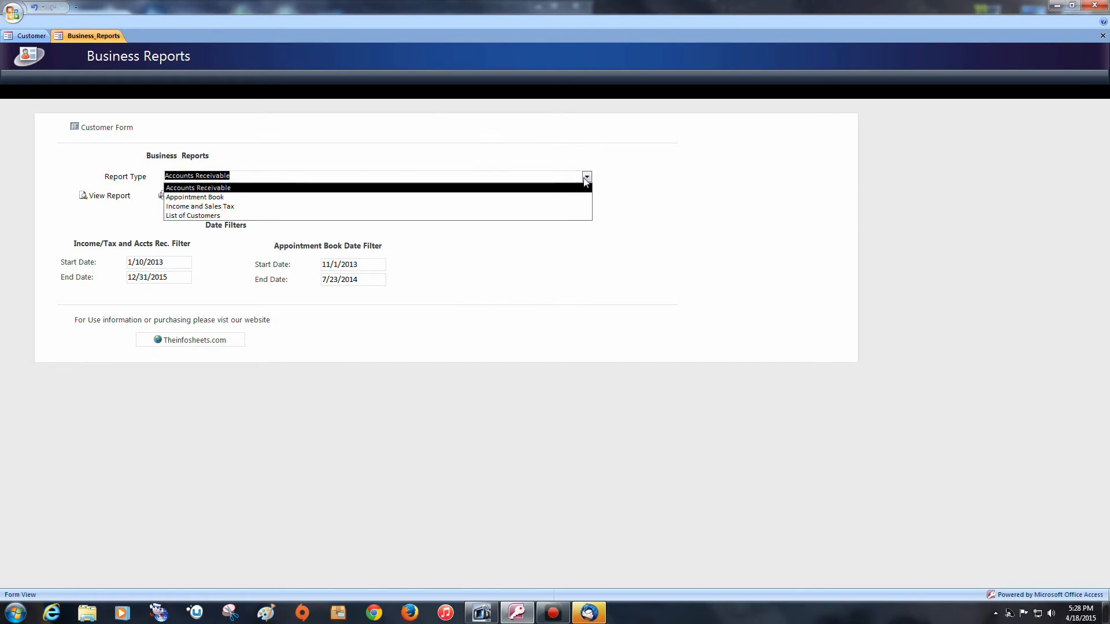
click(560, 207)
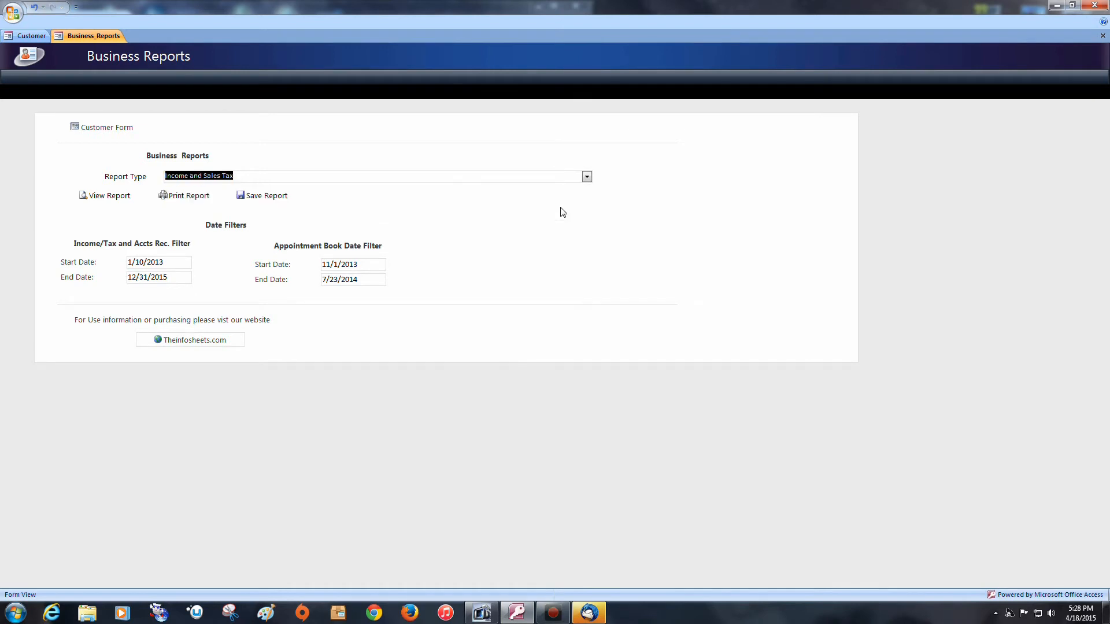
click(97, 197)
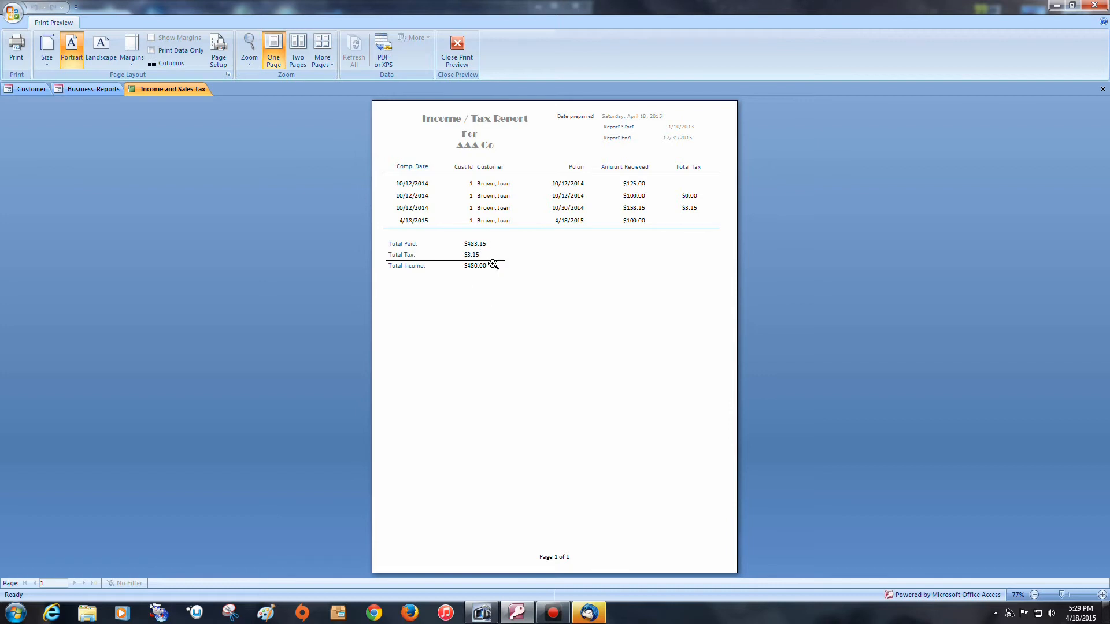
click(453, 50)
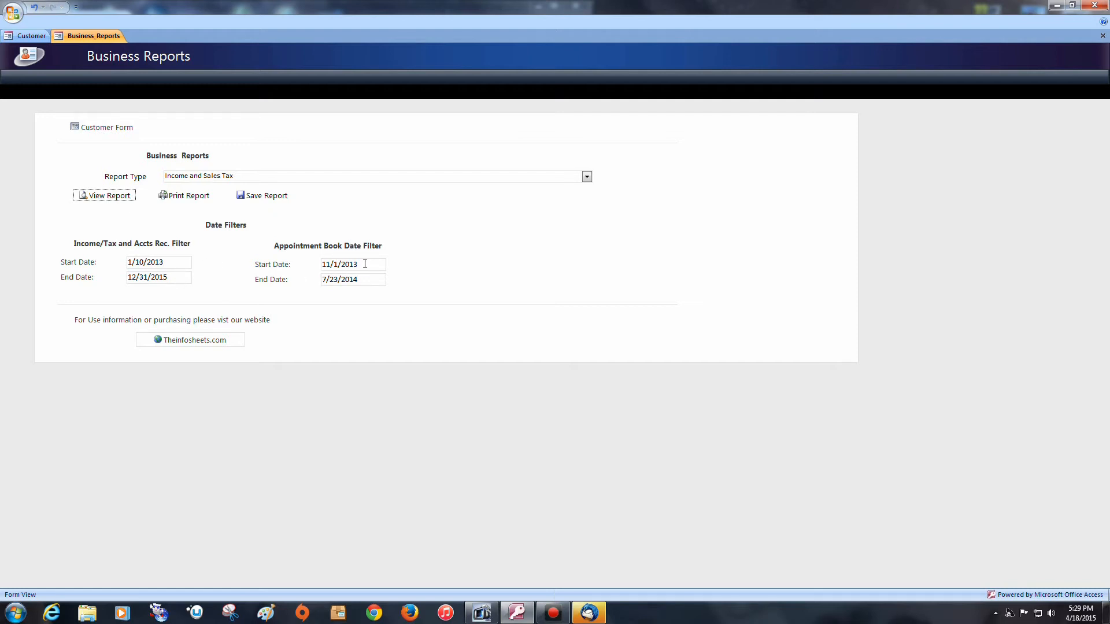
- Switch the report type to Appointment Book, preview the report and close the preview
click(588, 176)
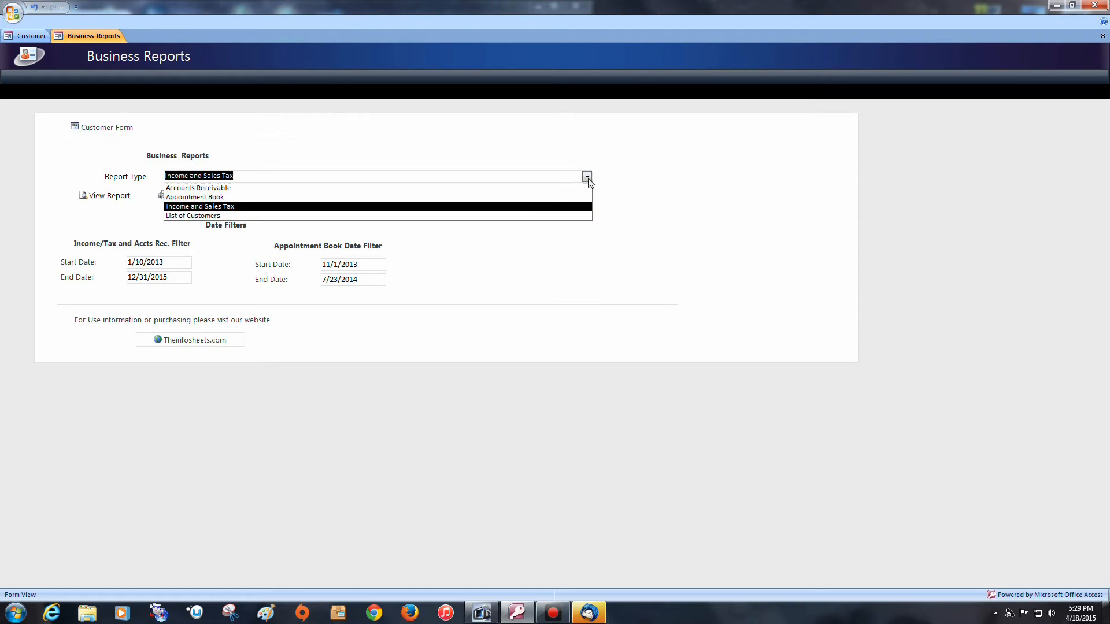
click(522, 202)
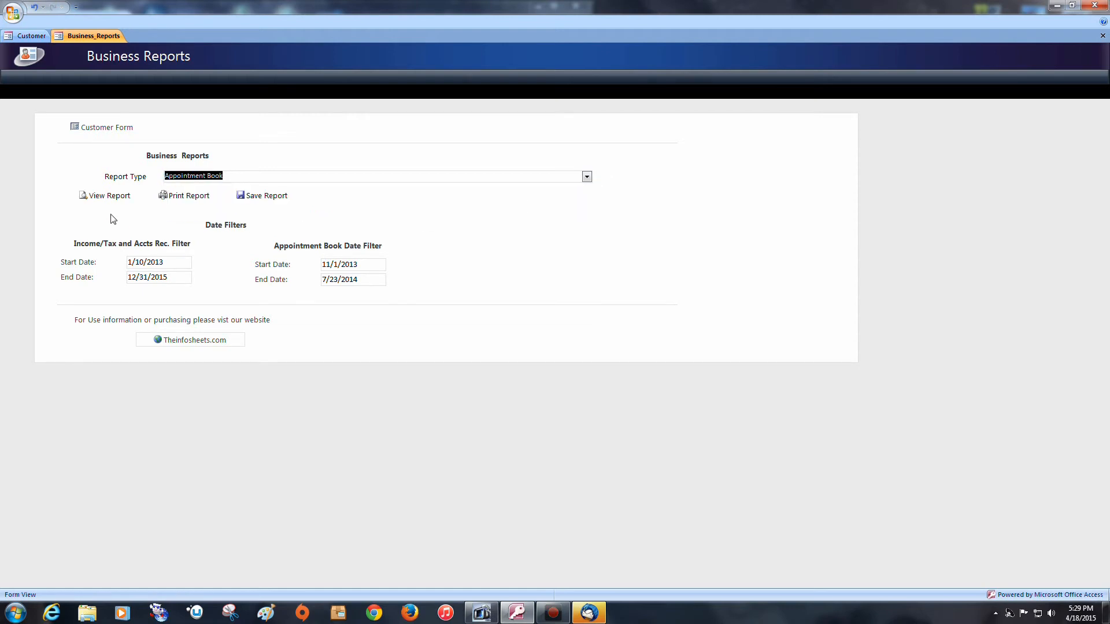
click(102, 196)
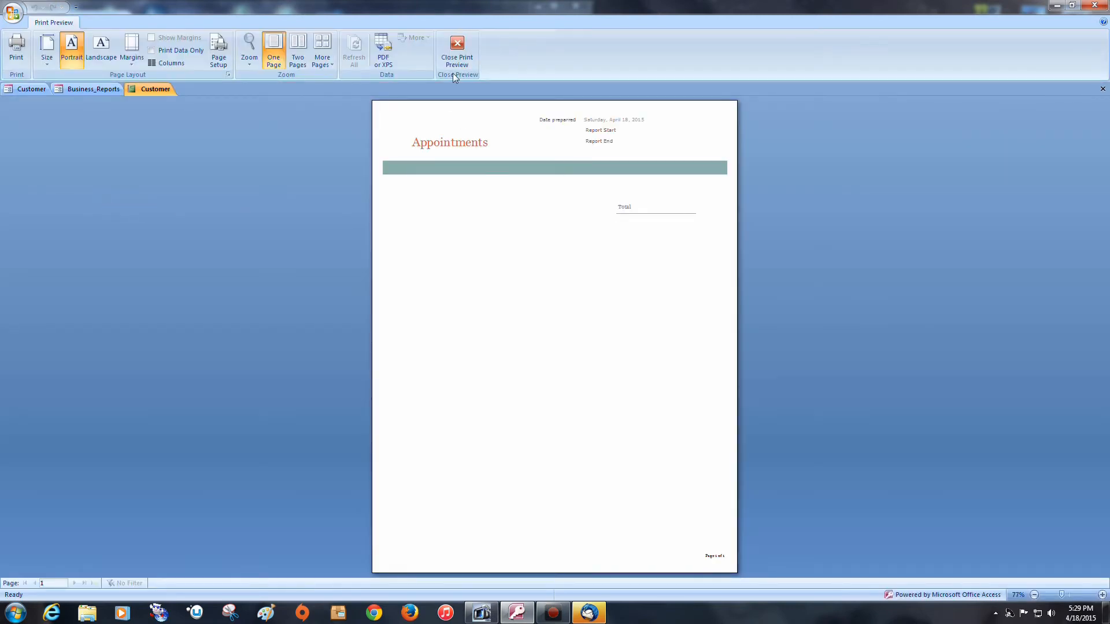
click(454, 49)
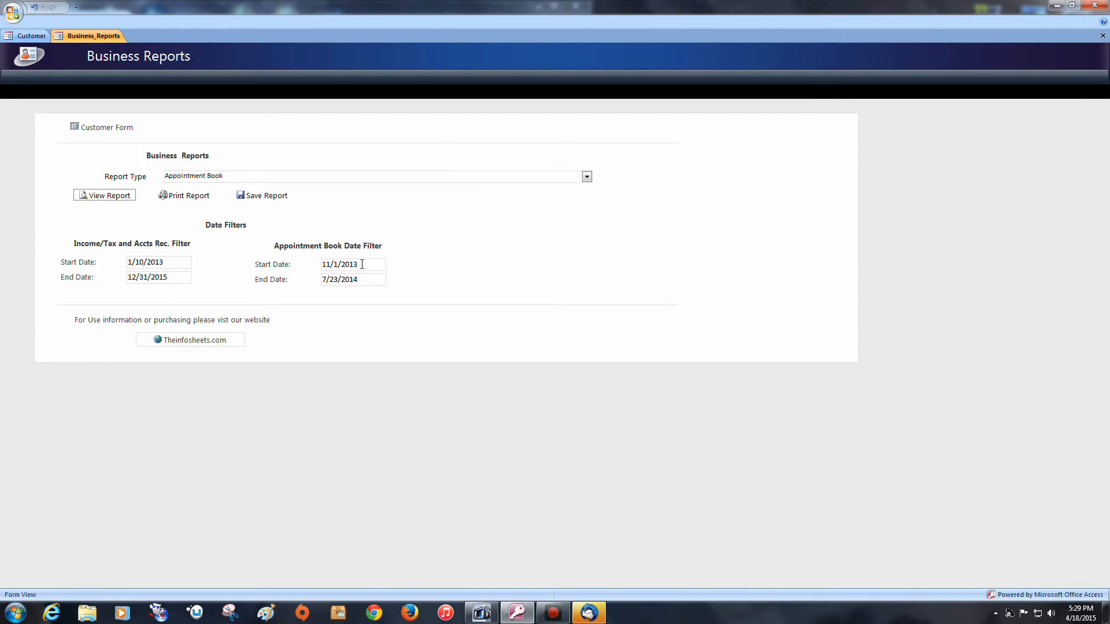
- Set the Appointment Book filter's end date to 7/23/2015, preview the appointments report again and close the preview
click(366, 282)
text(5)
click(100, 196)
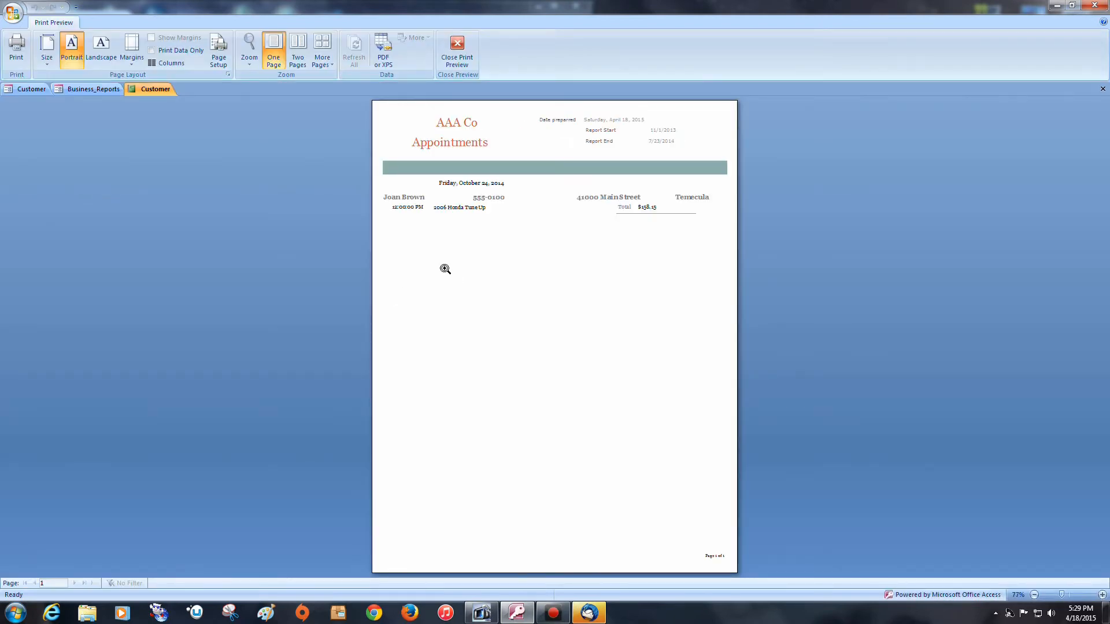
click(457, 46)
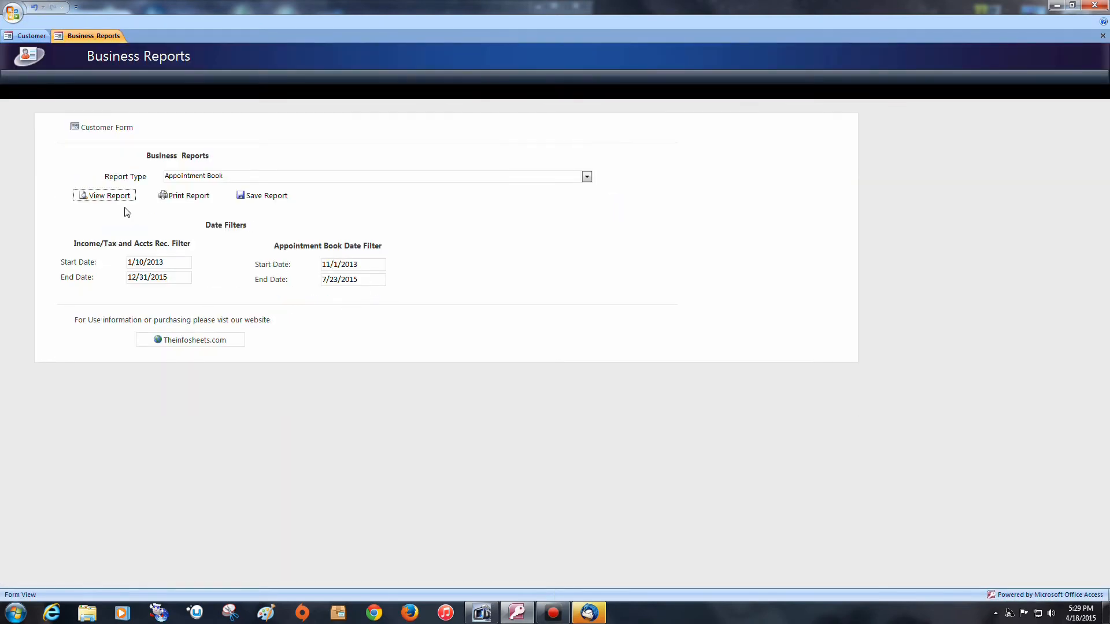
- Preview the List of Customers report and close the preview
click(587, 177)
click(533, 224)
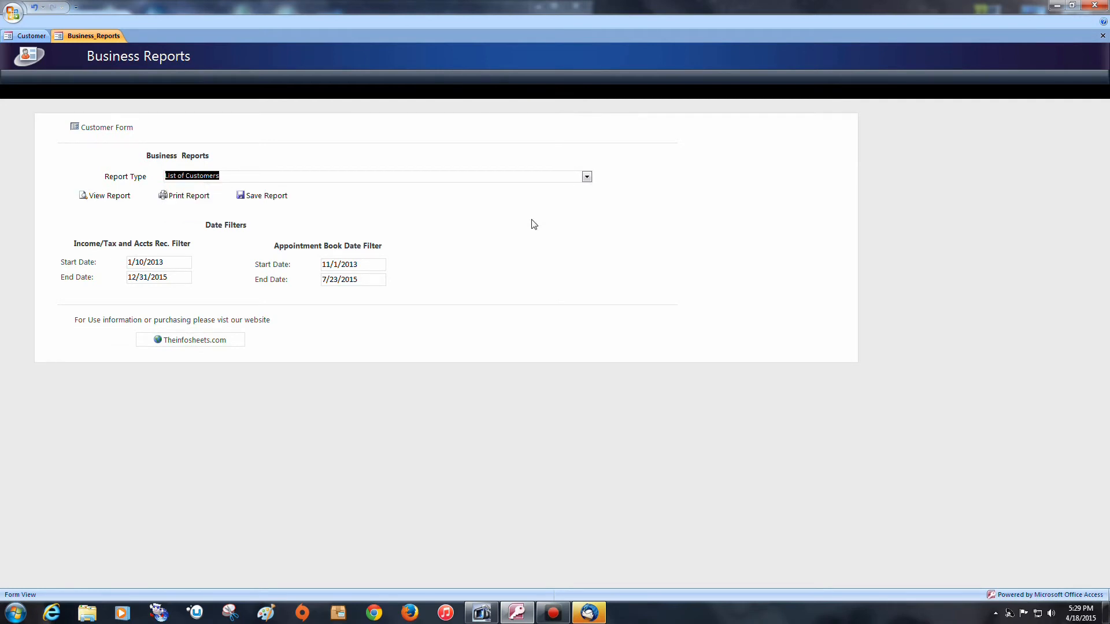
click(119, 198)
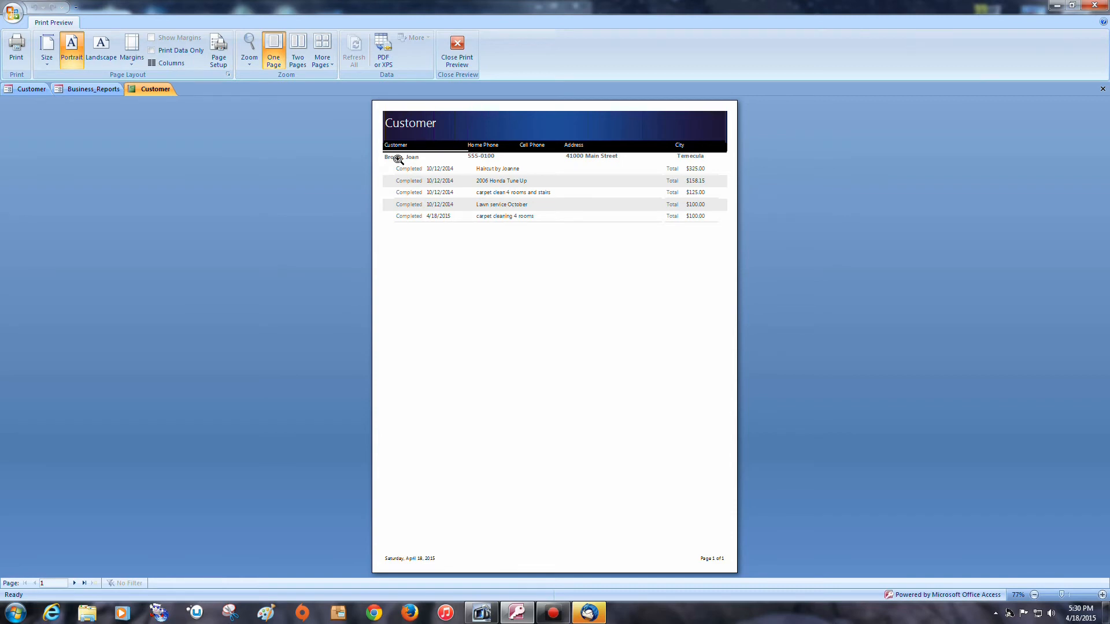
click(456, 47)
click(255, 200)
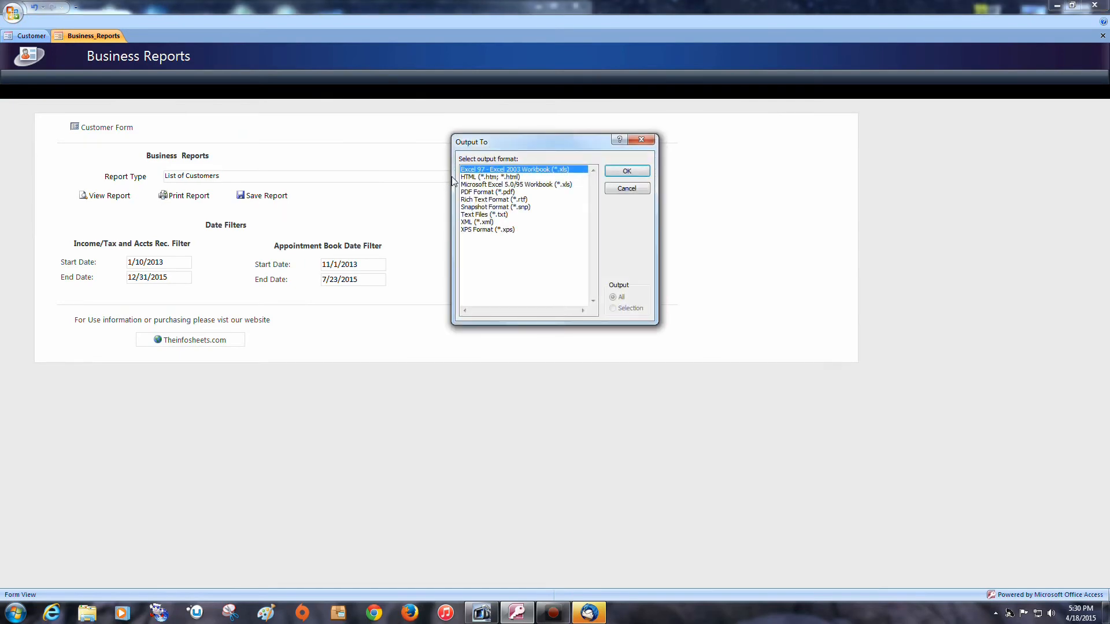
click(478, 193)
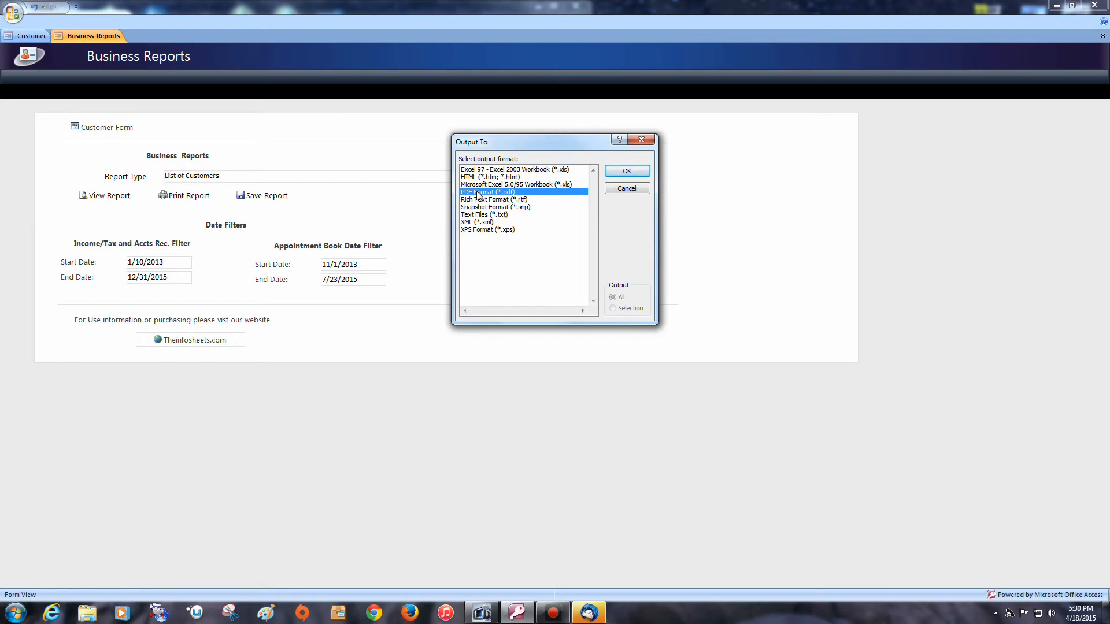
click(626, 189)
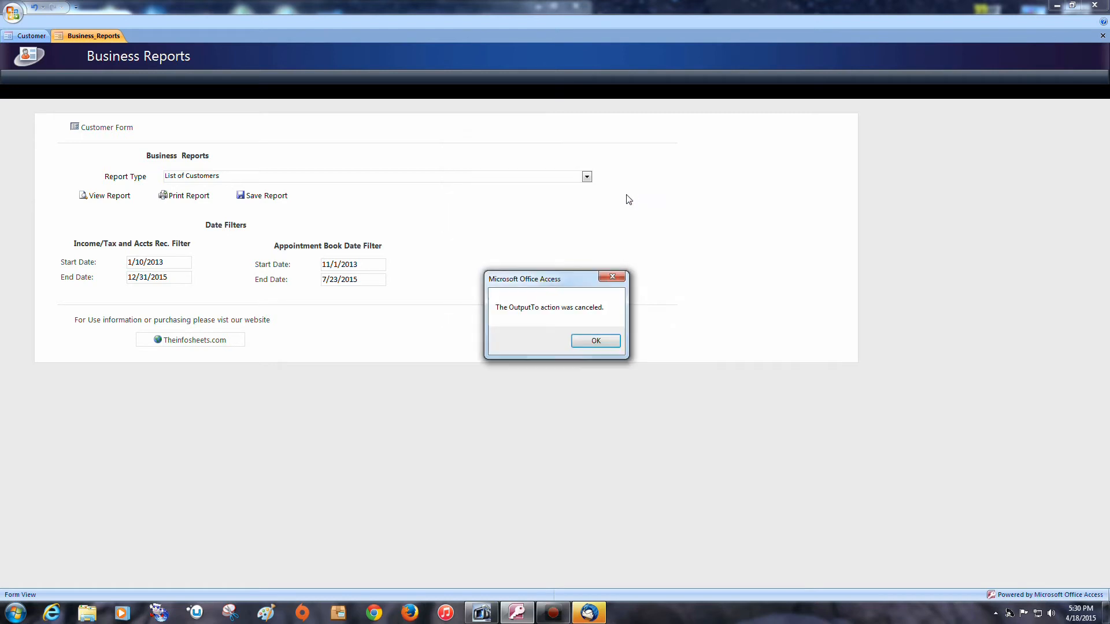
click(597, 340)
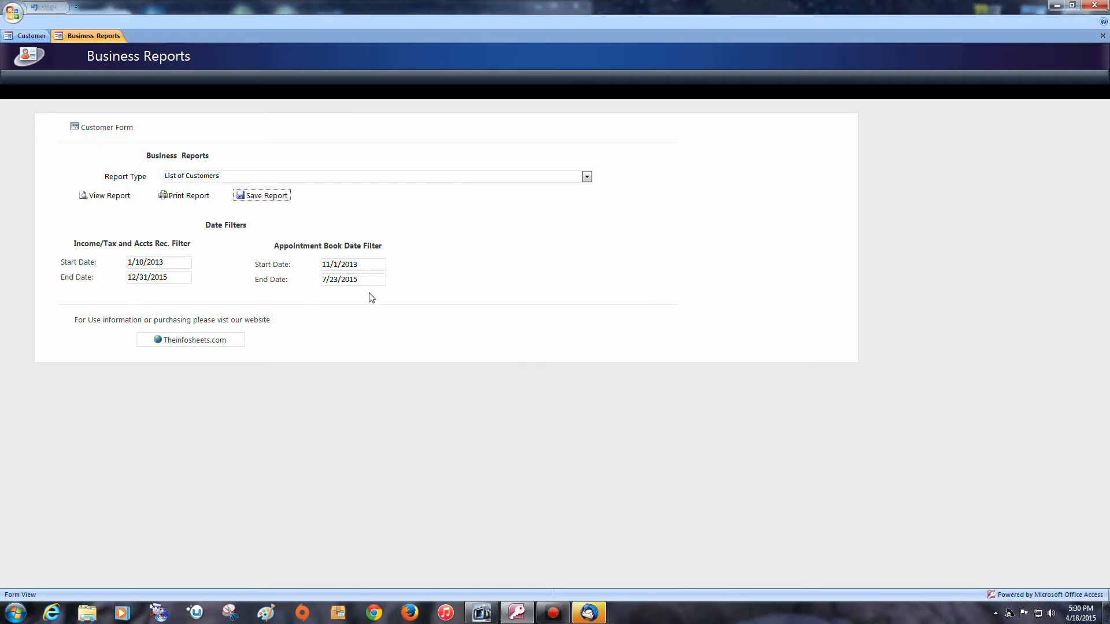
- Close the business reports form and the customer form
click(1102, 35)
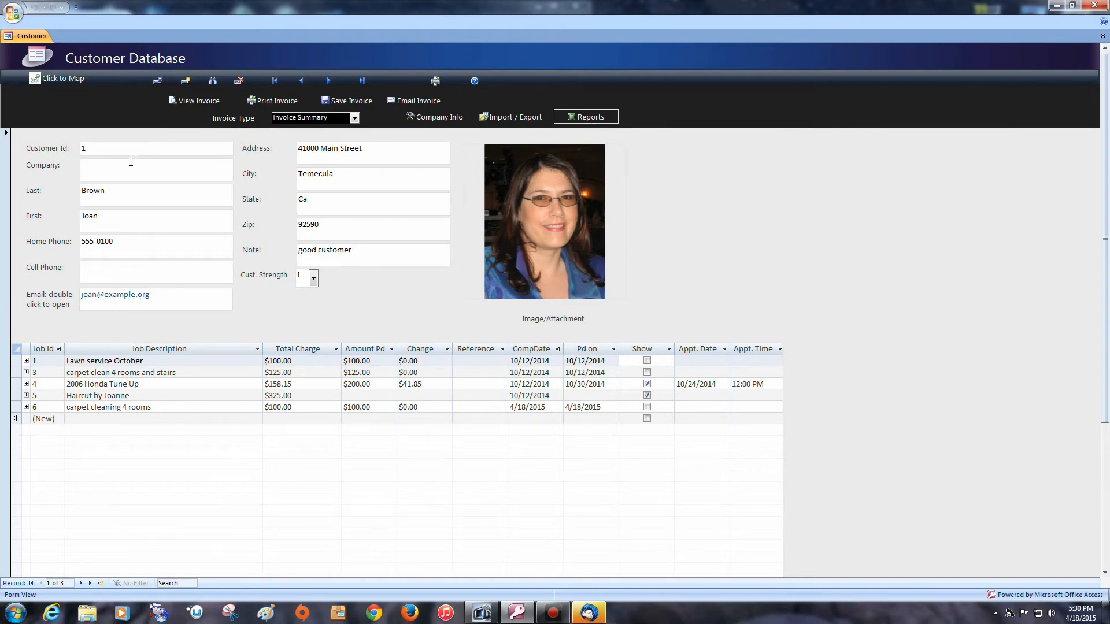
click(163, 418)
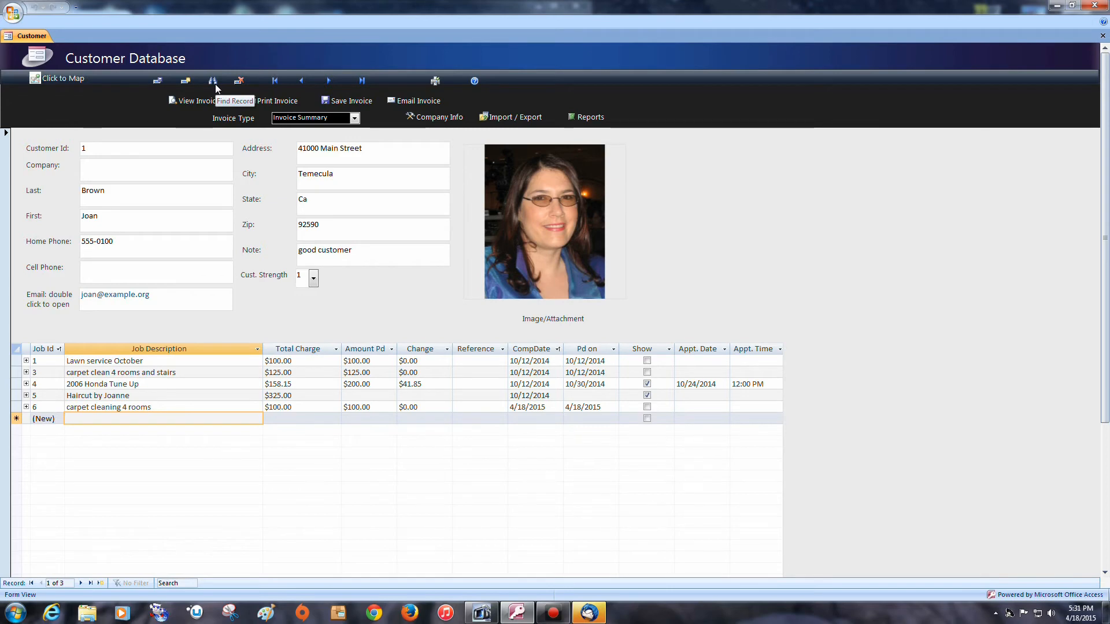
click(1102, 37)
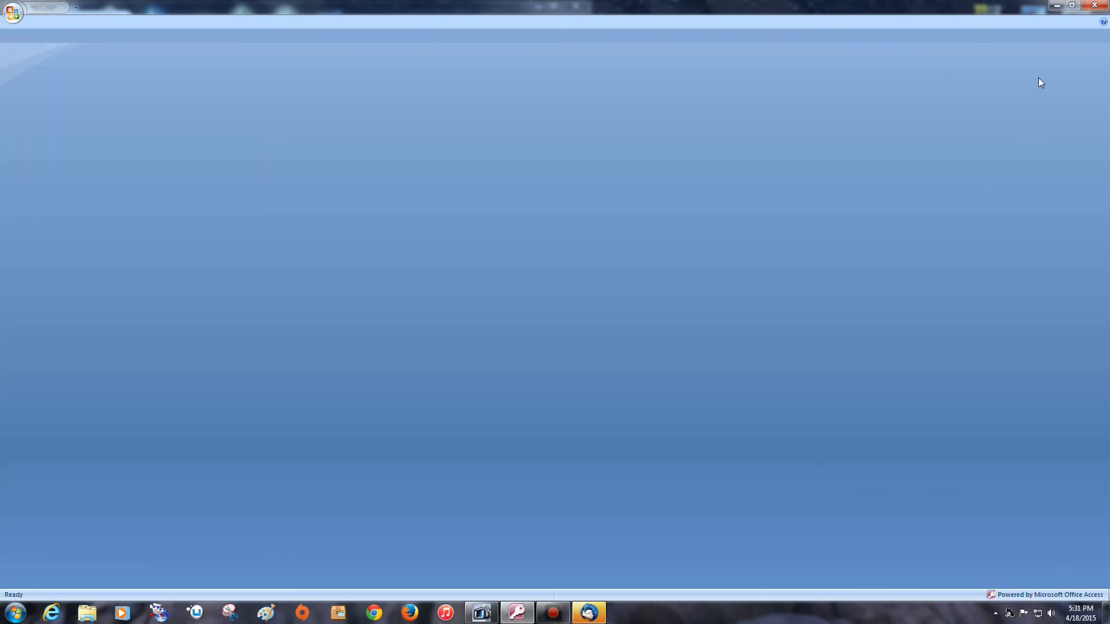
- Exit the database program and close Thunderbird, cancelling its mail server login prompt
click(1094, 5)
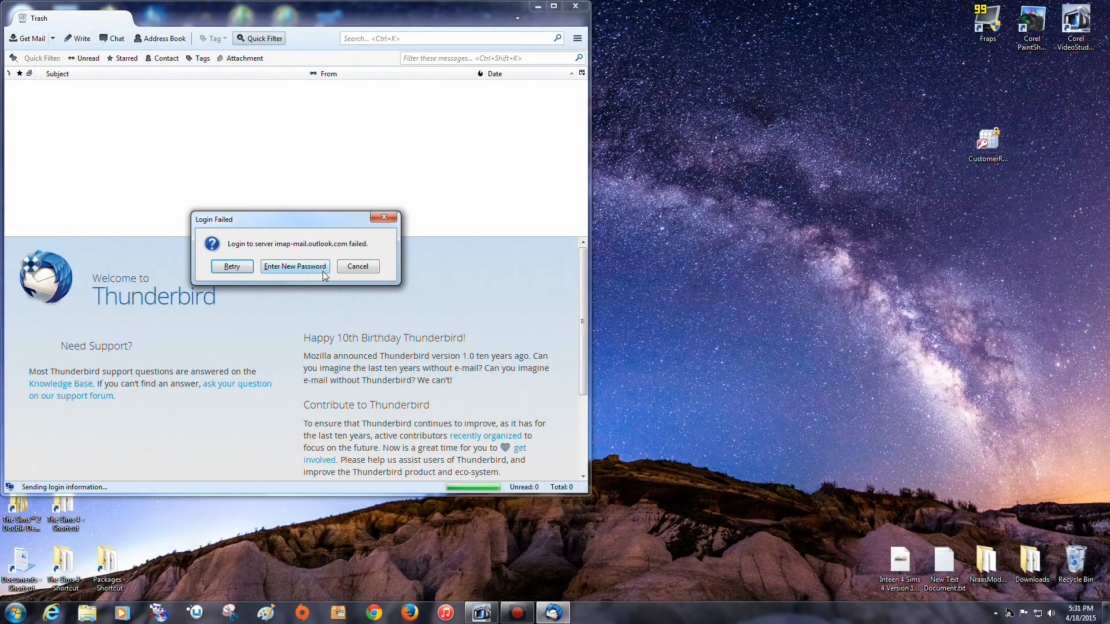
click(357, 268)
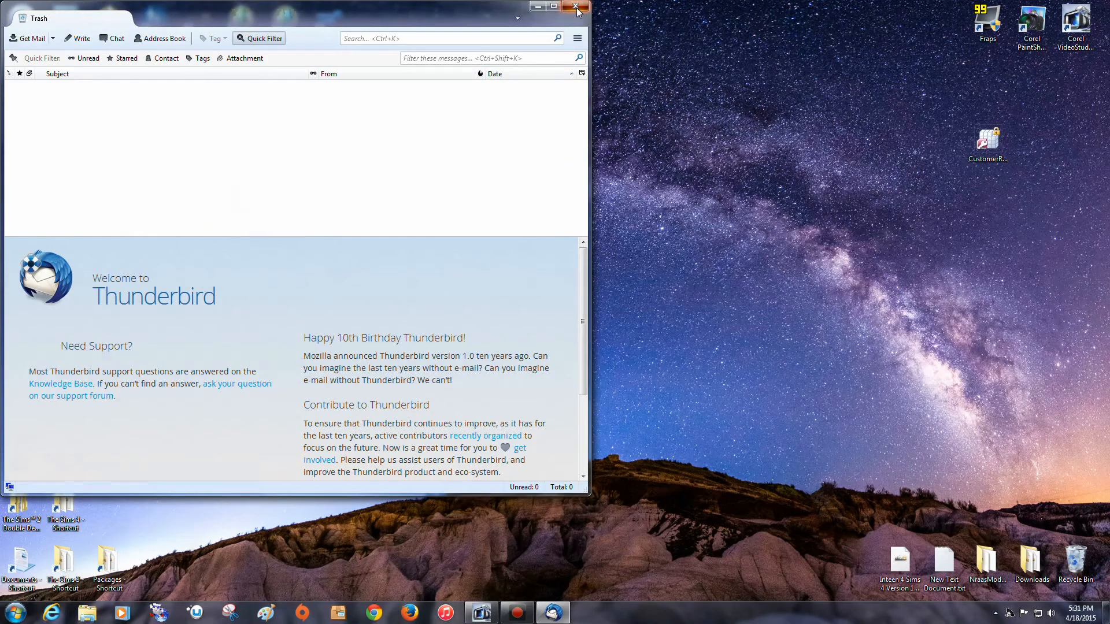
click(576, 7)
- Open CustomerRelationalDatabase1-13.accdr from the Infosheets folder in the Documents library
click(15, 612)
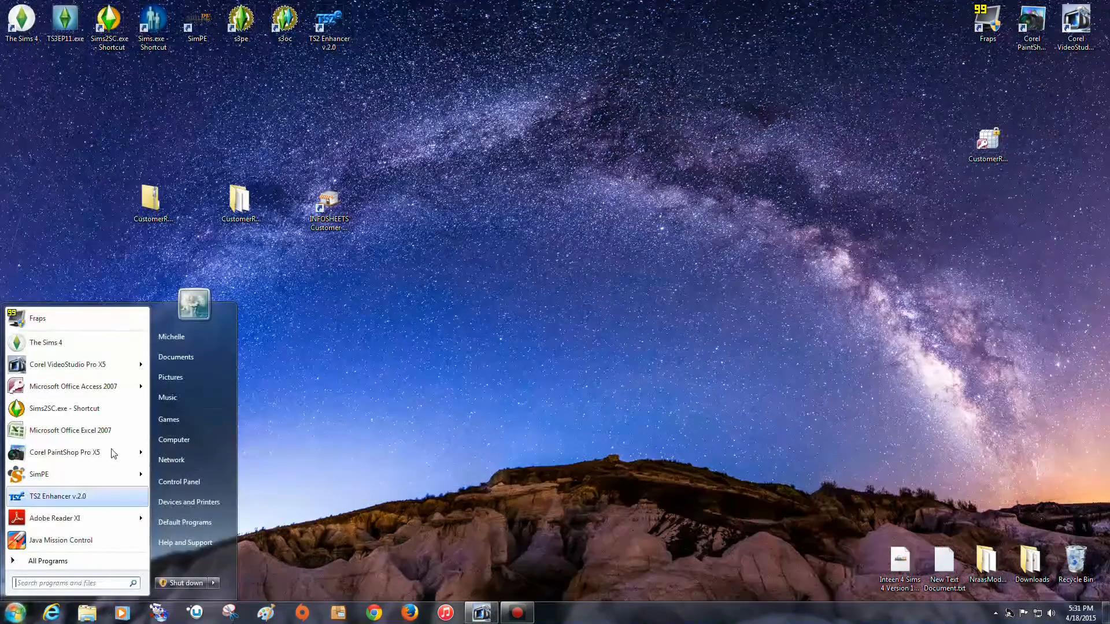
click(163, 358)
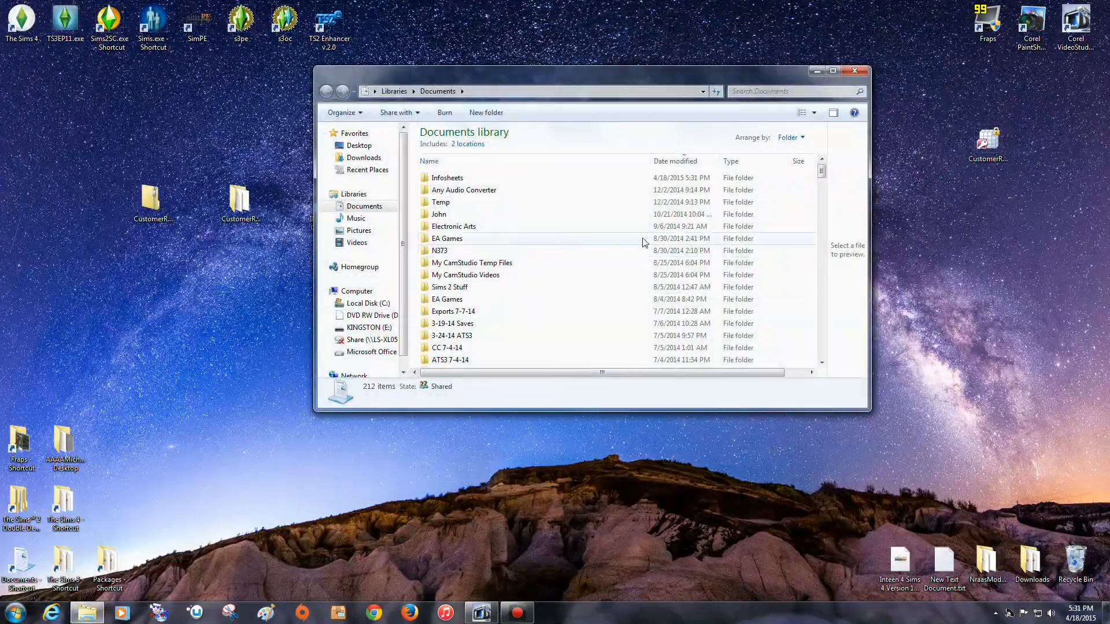
double_click(623, 178)
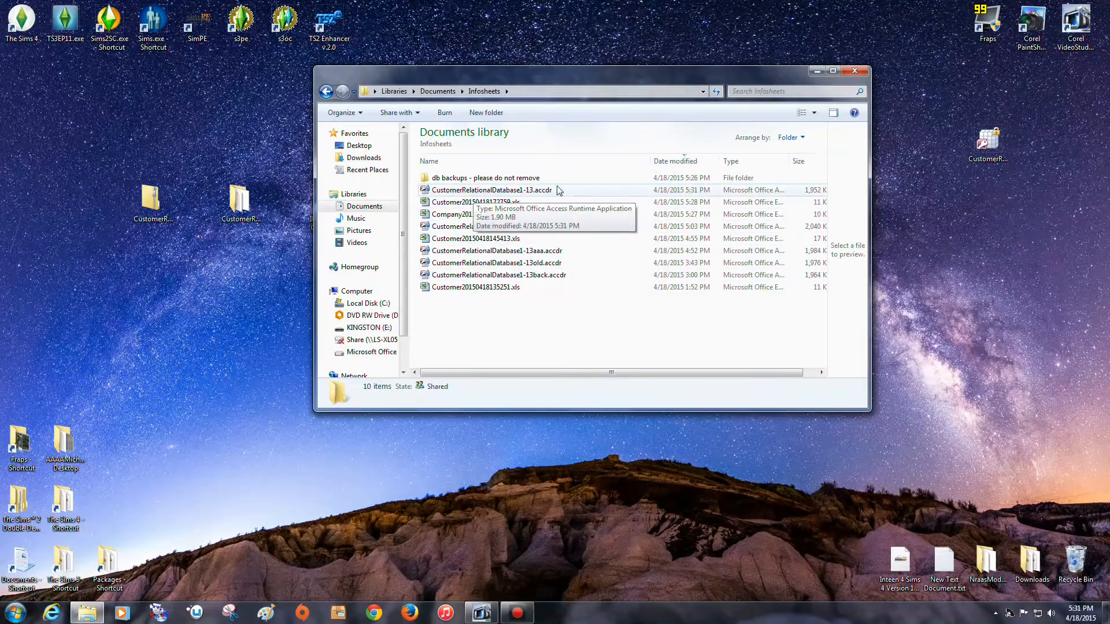
double_click(519, 193)
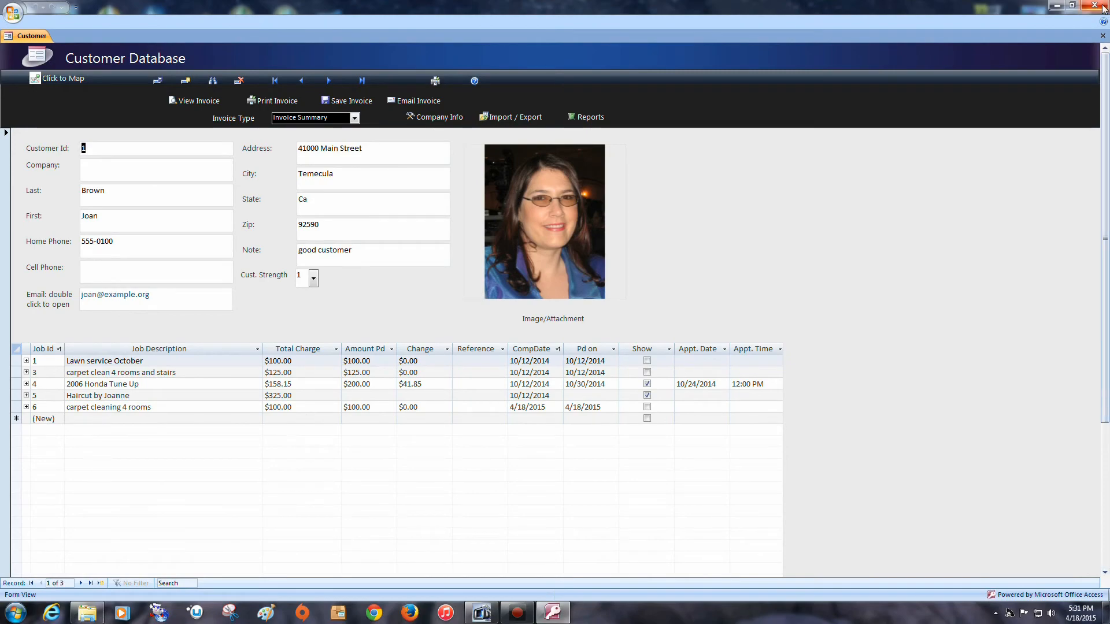
- Close the database and move the Infosheets folder window clear of the database shortcut on the desktop
click(1094, 5)
drag(510, 74, 644, 79)
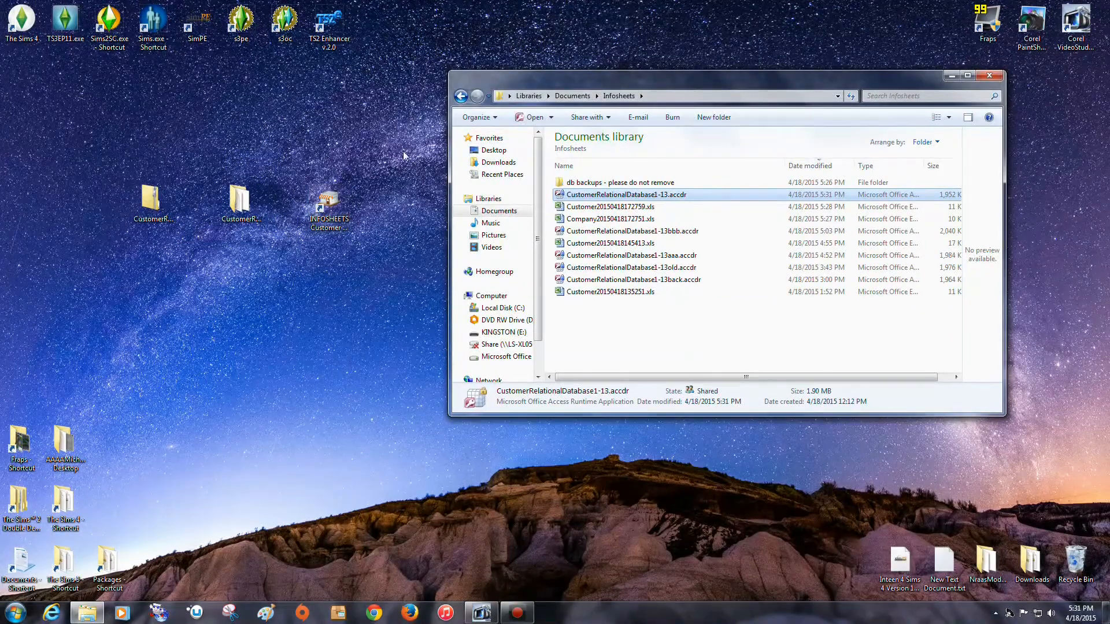
double_click(613, 182)
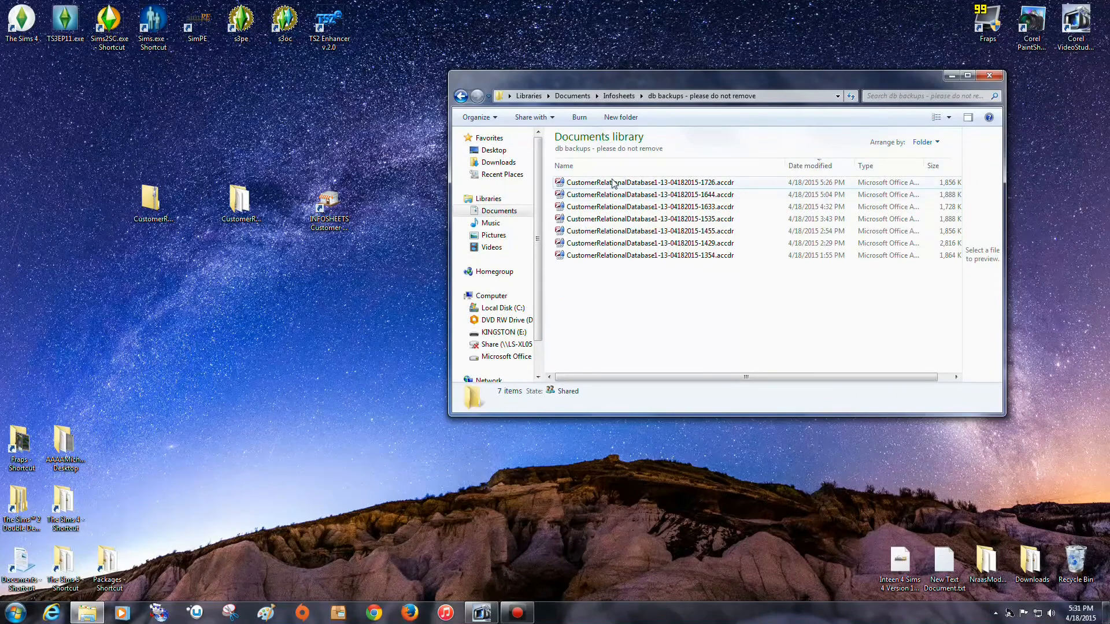
double_click(610, 182)
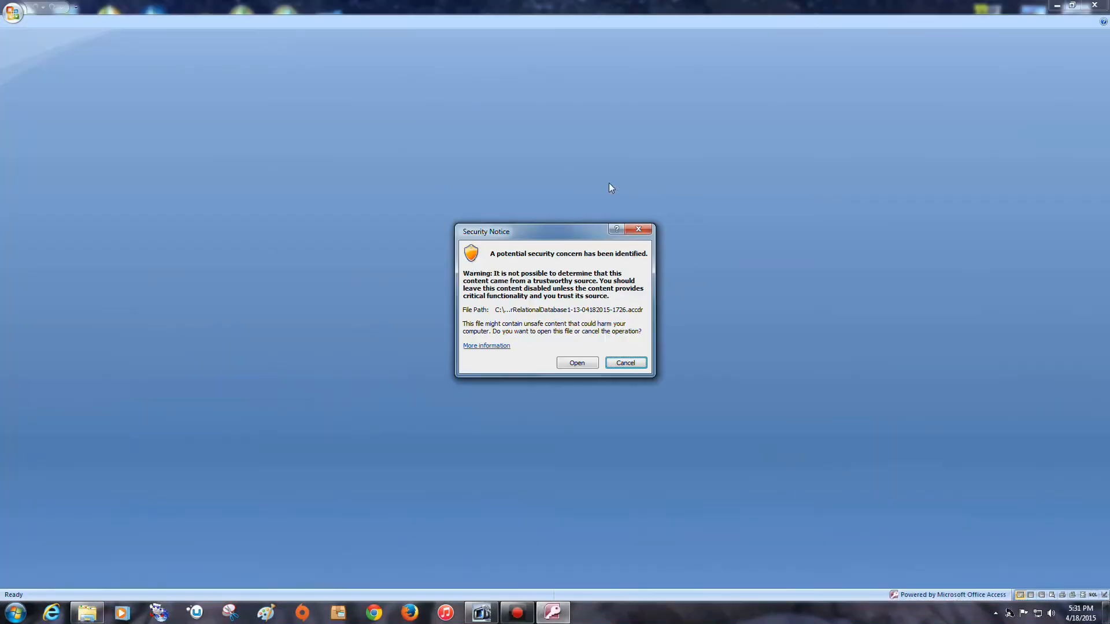
click(576, 363)
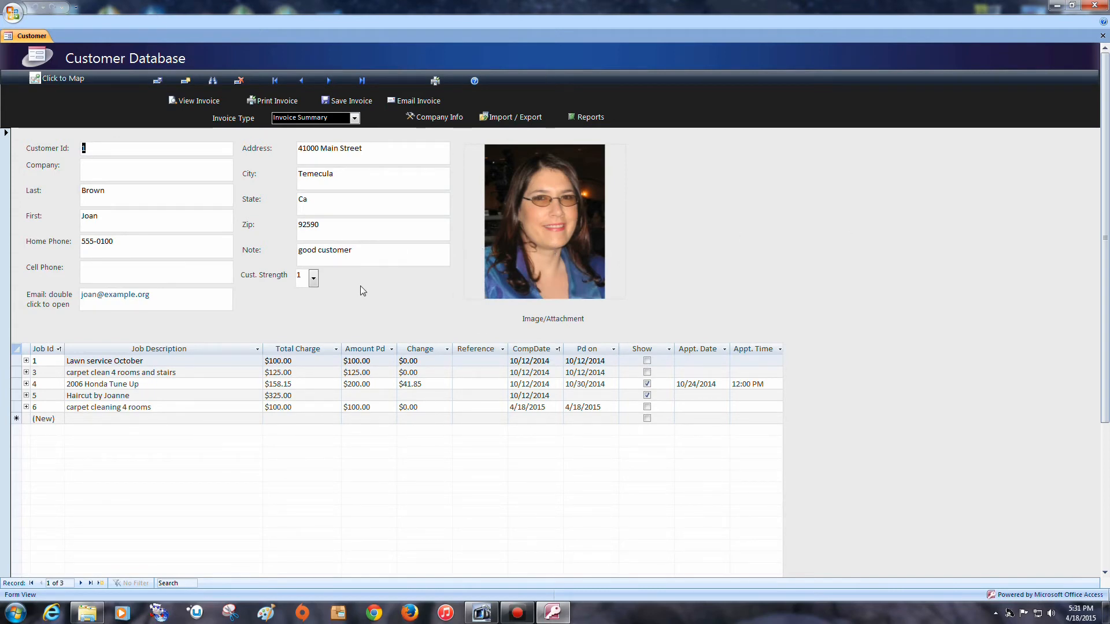
click(1090, 6)
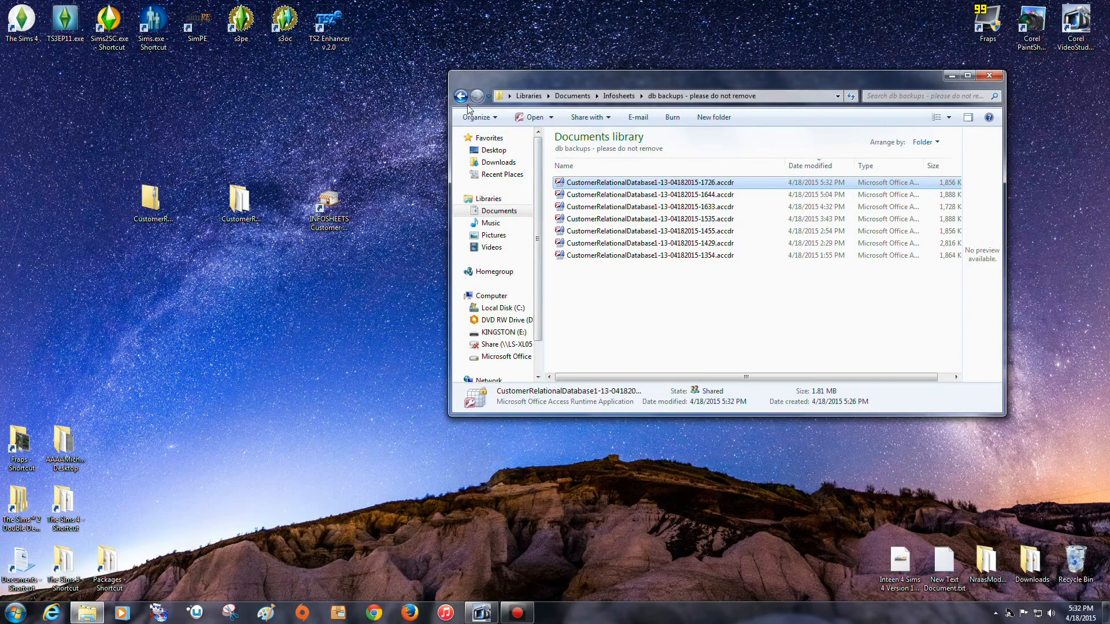
click(460, 97)
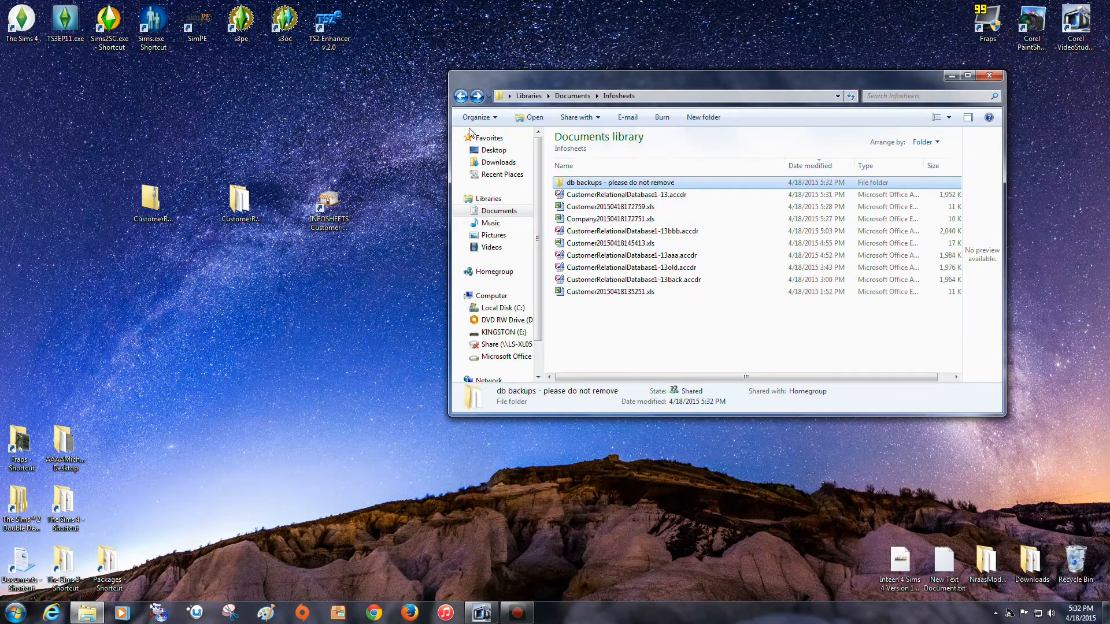
double_click(590, 184)
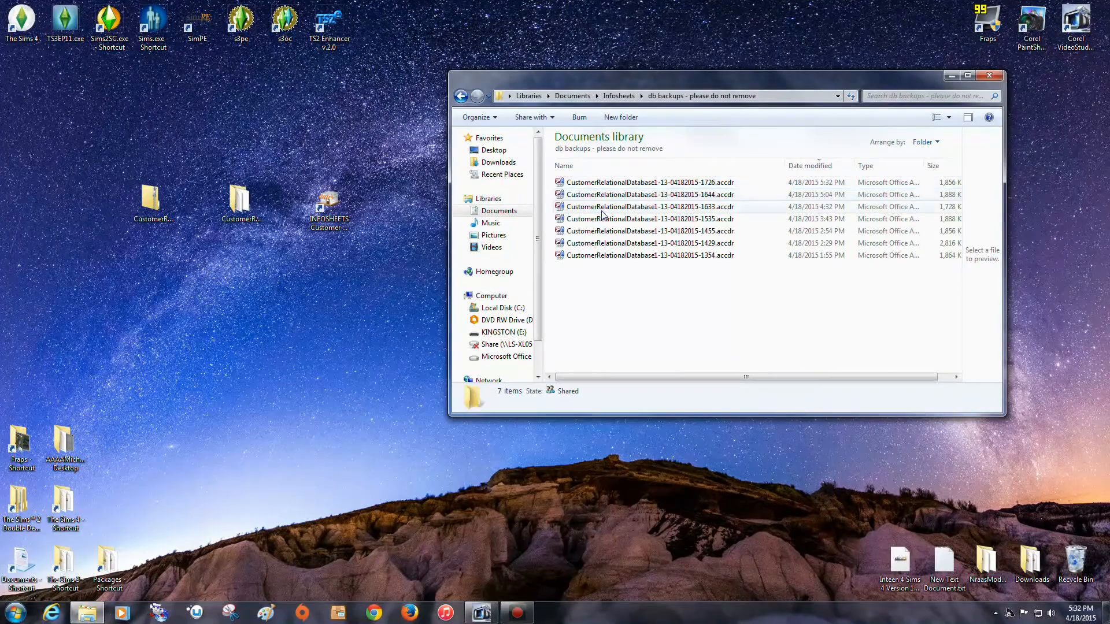
drag(627, 183, 199, 99)
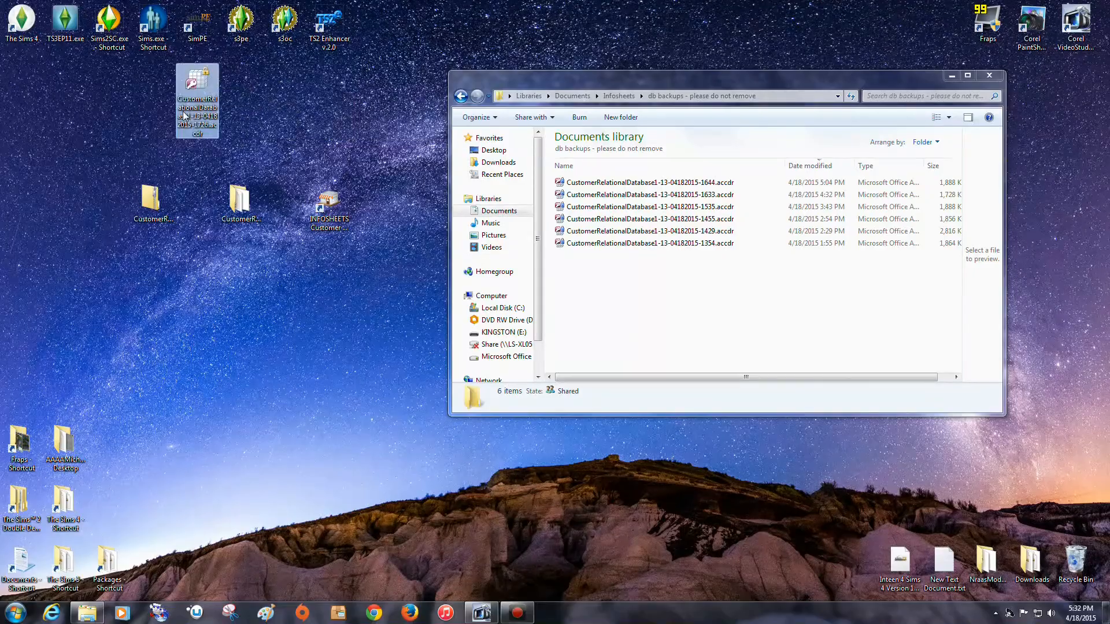
double_click(186, 100)
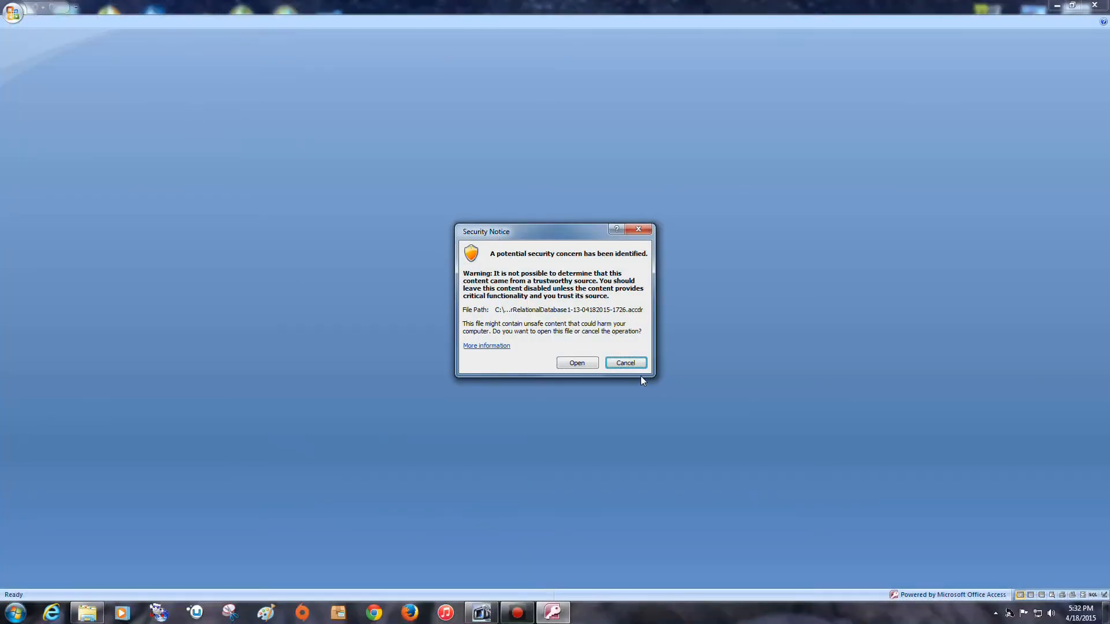
click(577, 362)
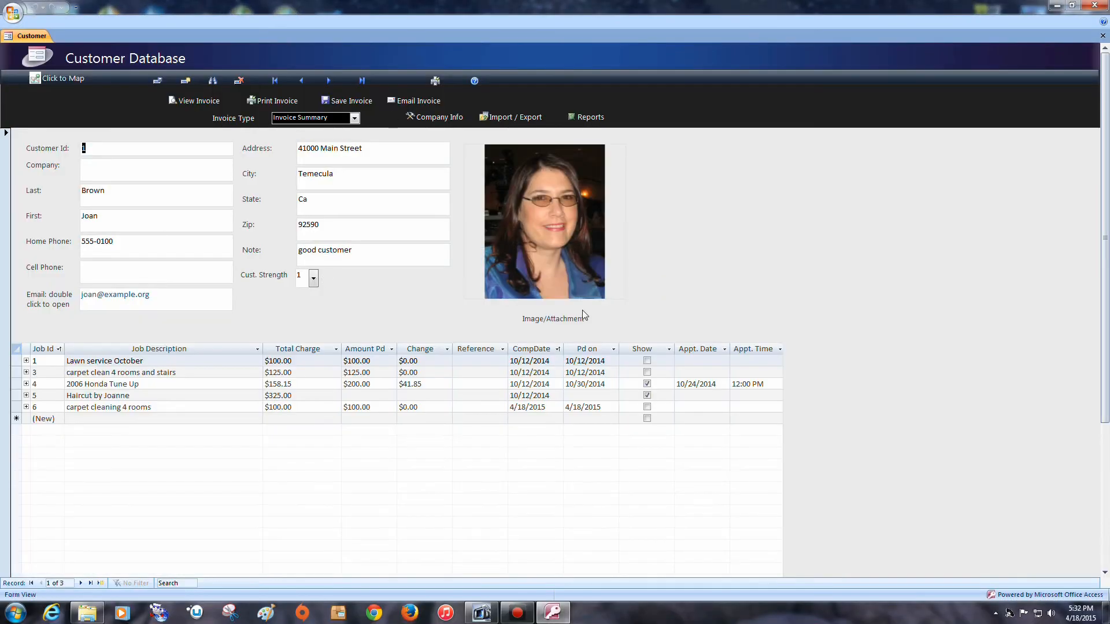
click(1094, 5)
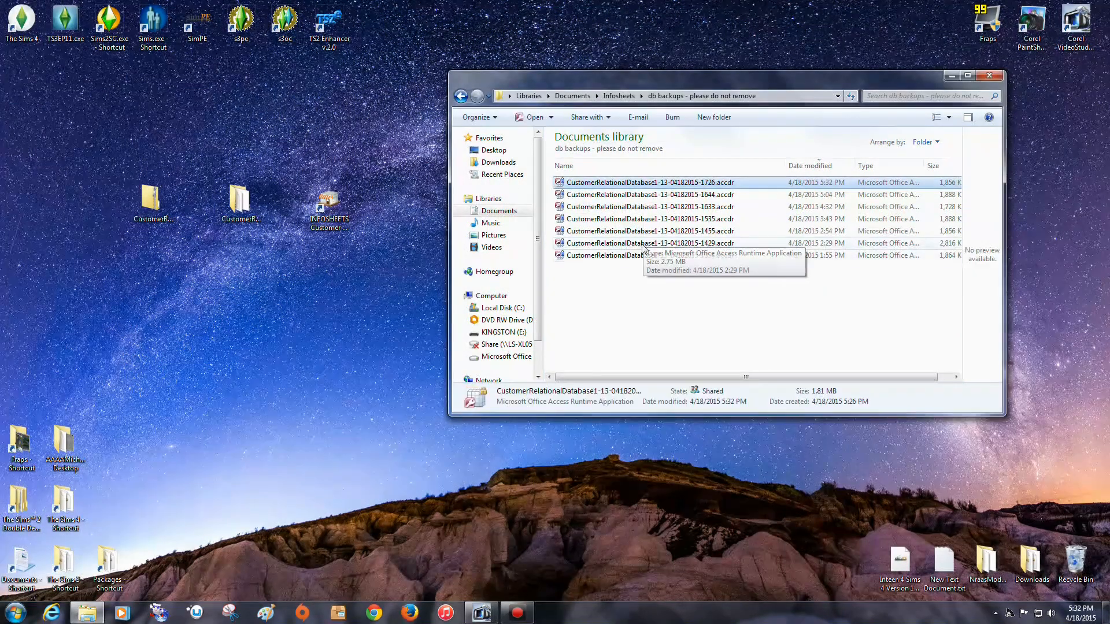
right_click(570, 185)
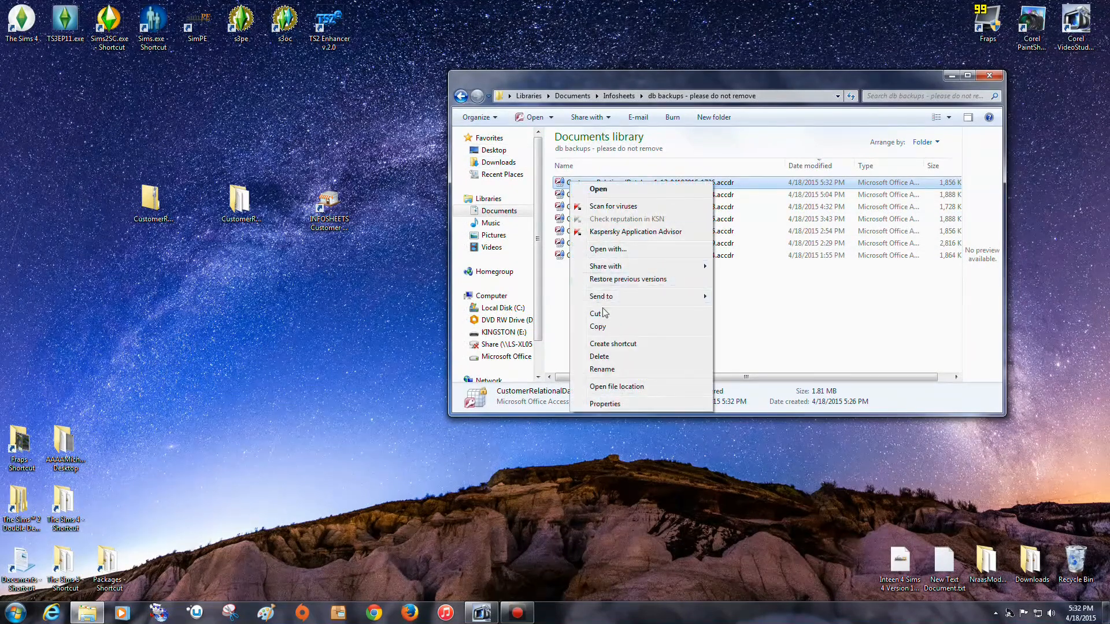
click(596, 328)
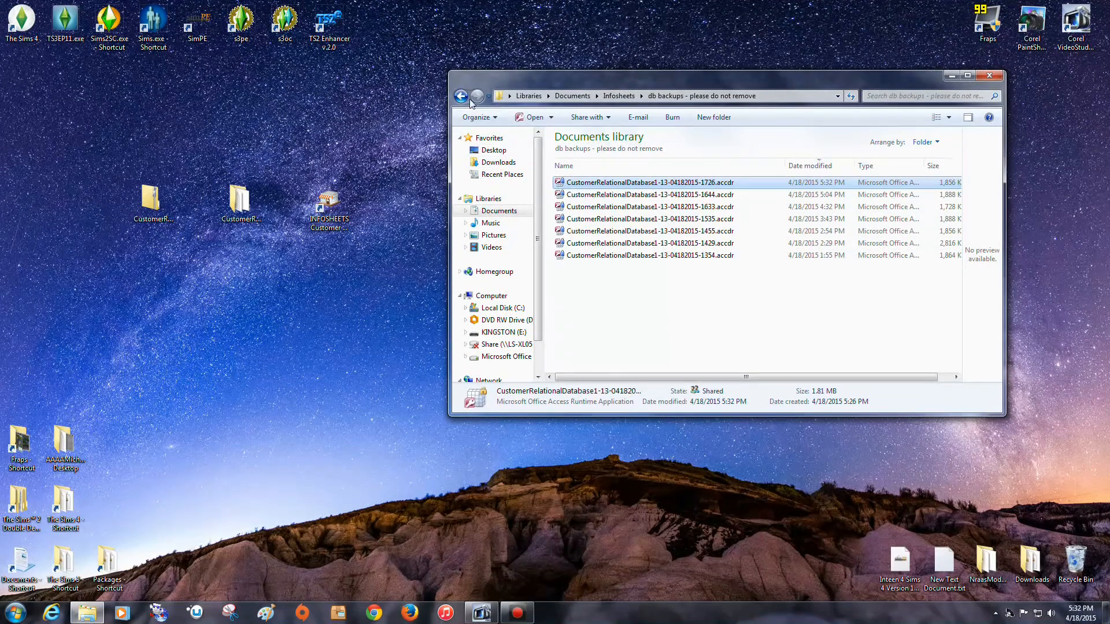
key(BackSpace)
right_click(629, 328)
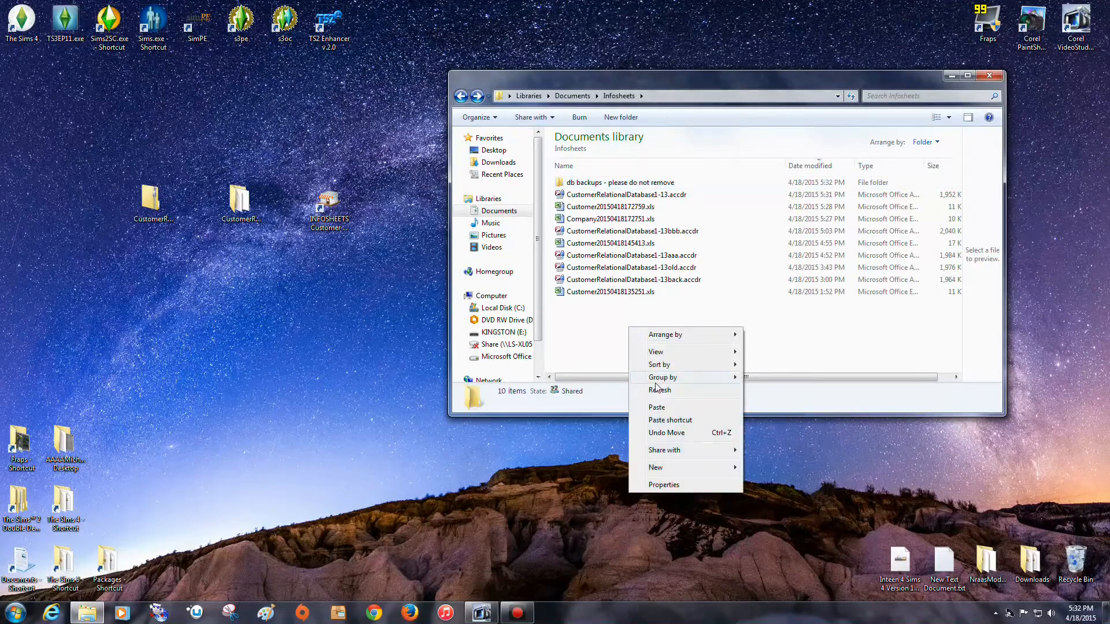
click(653, 409)
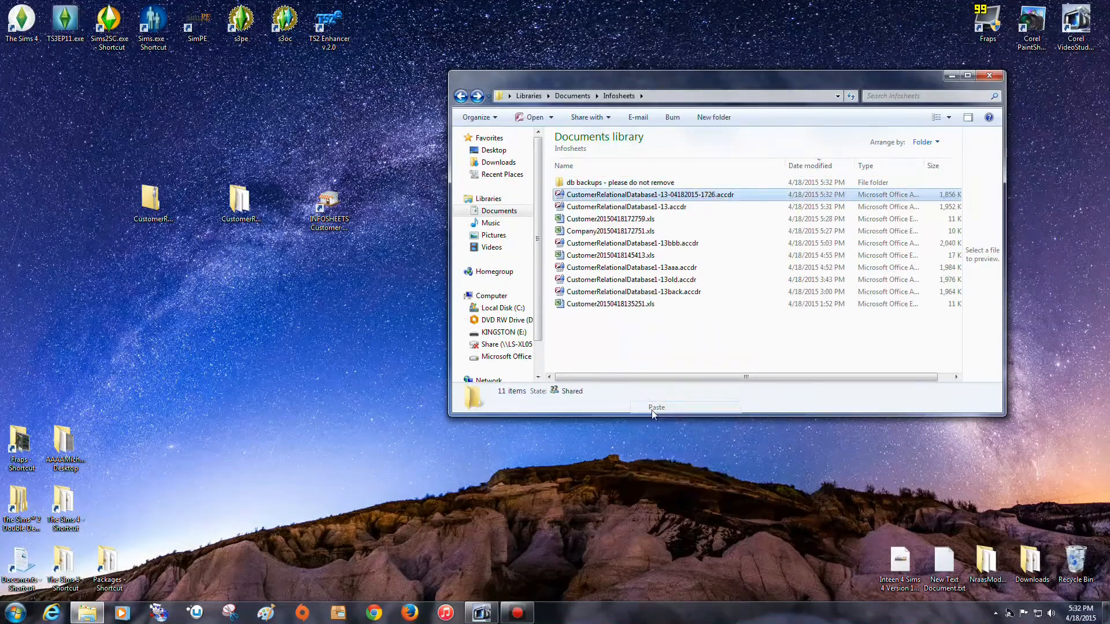
- Rename the current database CustomerRelationalDatabase1-13.accdr as CustomerRelationalDatabase1-13ccc.accdr
right_click(659, 207)
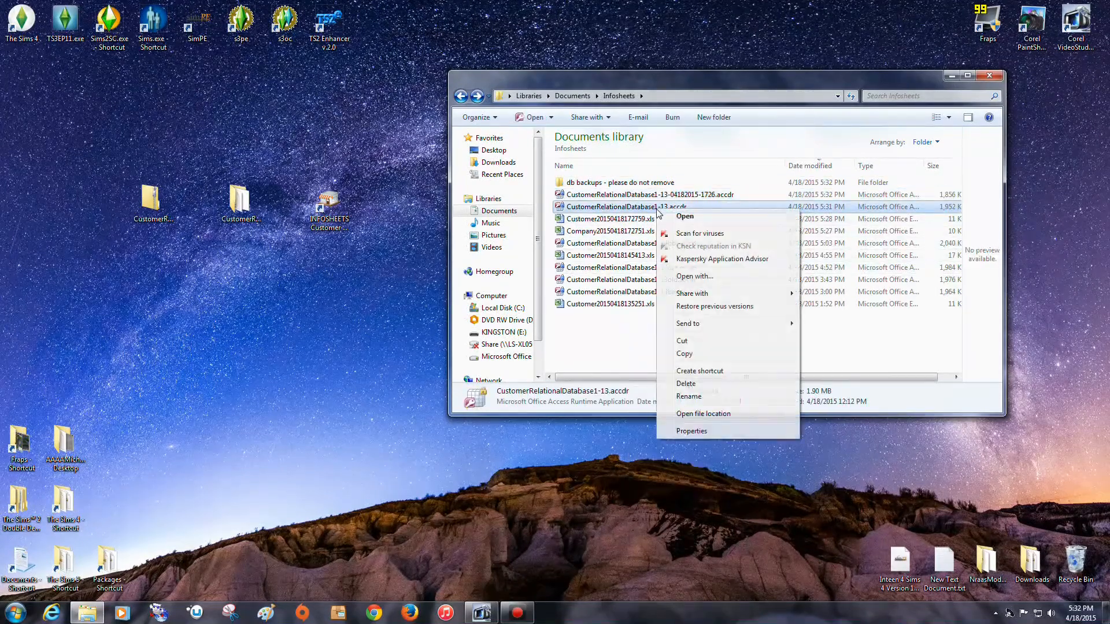
click(688, 396)
key(Right)
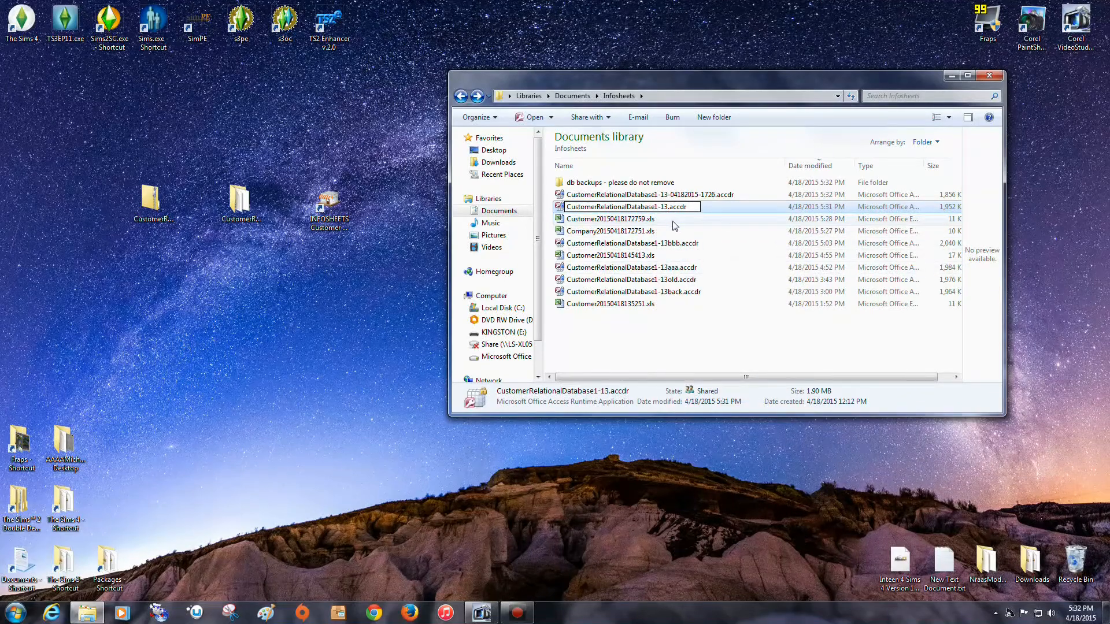
text(ccc)
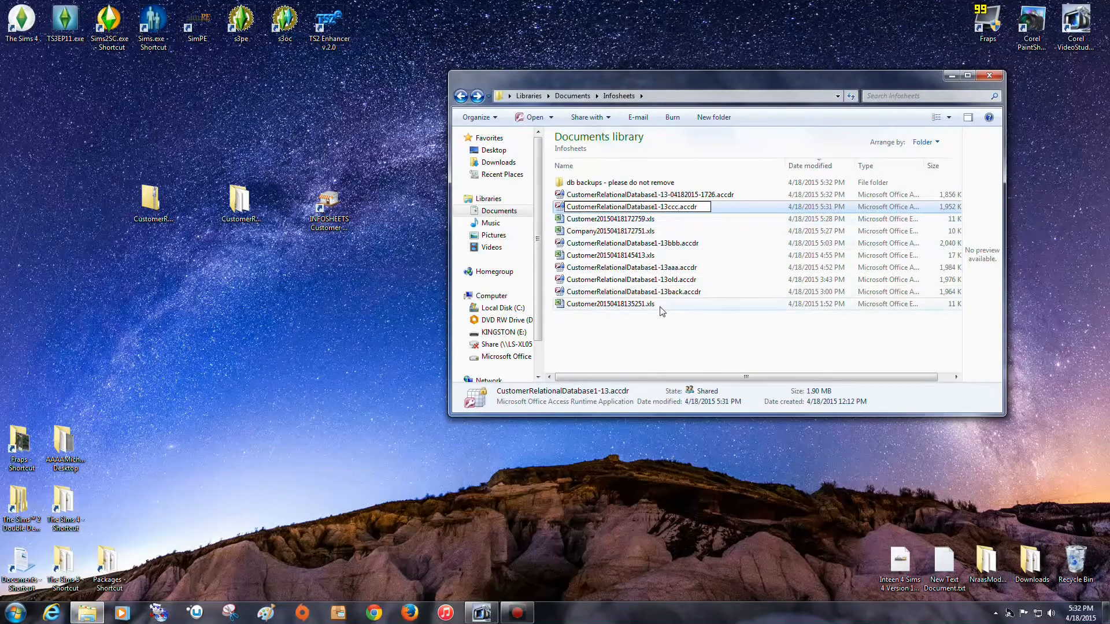
key(Return)
- Rename the copied backup in the Infosheets folder as CustomerRelationalDatabase1-13.accdr by removing its date and time suffix
right_click(646, 195)
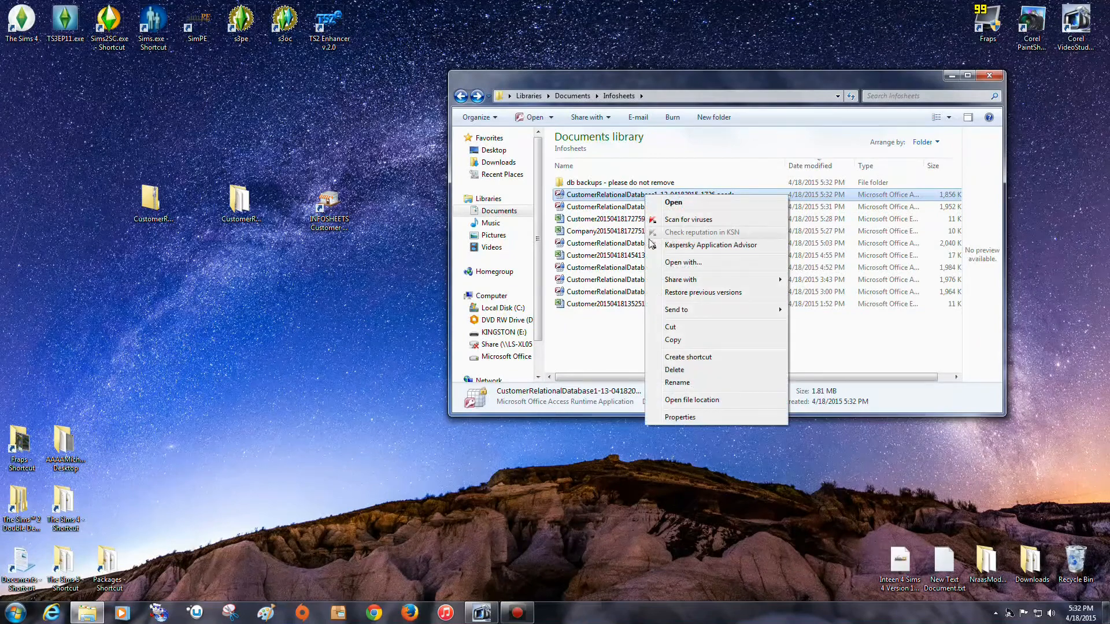
click(684, 382)
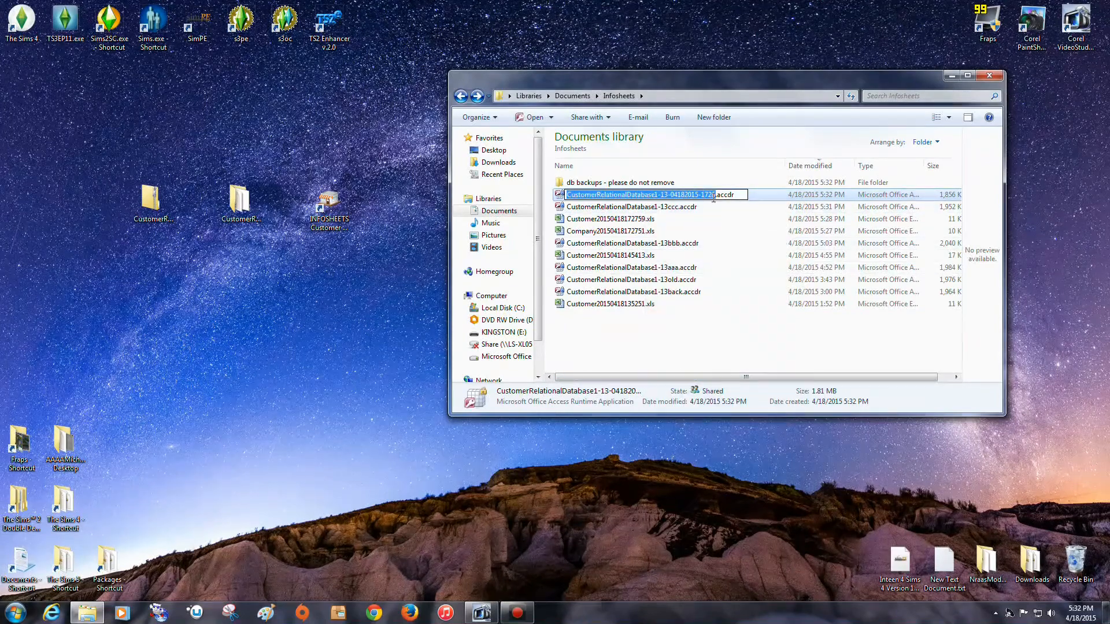
key(Right)
key(BackSpace)
key(BackSpace)
key(BackSpace)
key(BackSpace)
key(BackSpace)
key(BackSpace)
key(BackSpace)
key(BackSpace)
key(BackSpace)
key(BackSpace)
key(BackSpace)
key(BackSpace)
key(BackSpace)
key(BackSpace)
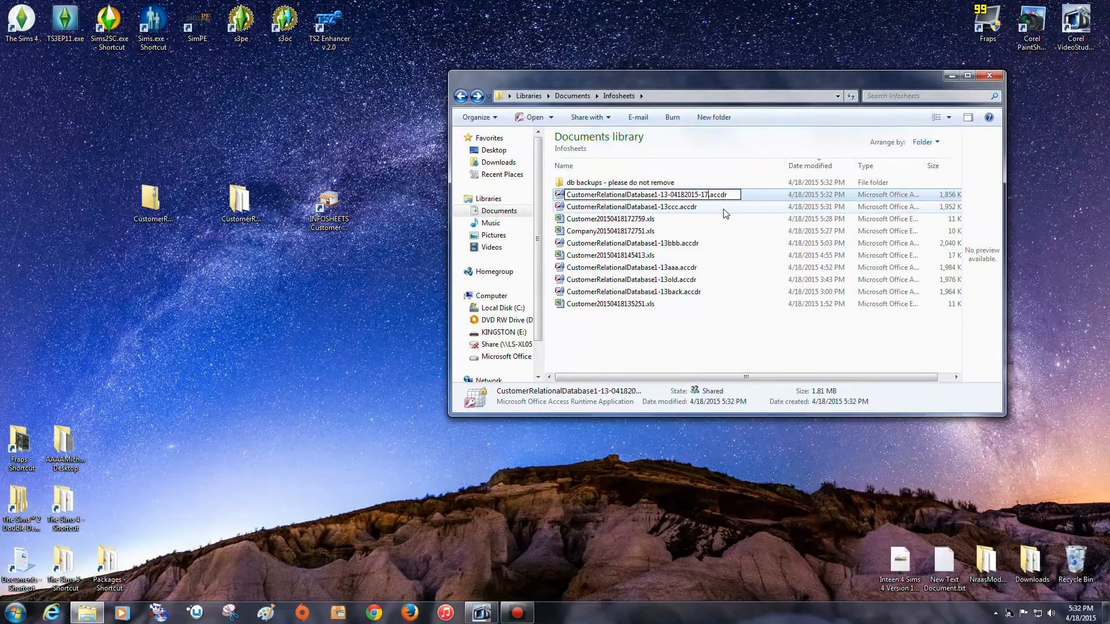
click(705, 322)
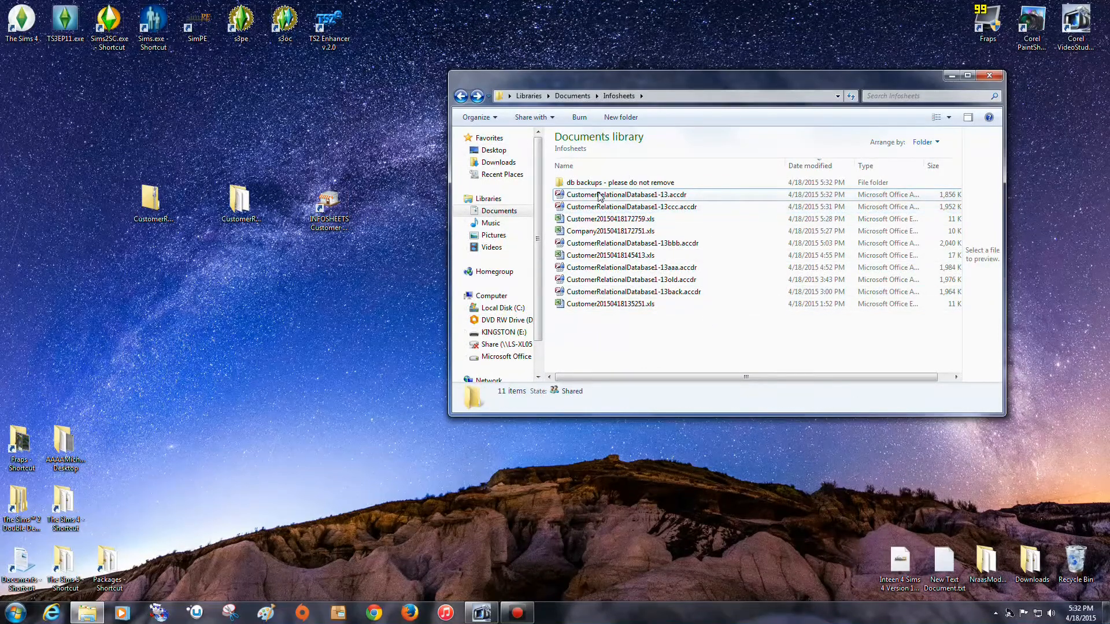
- Open the restored database from the INFOSHEETS Customer Database desktop shortcut and close it
click(328, 216)
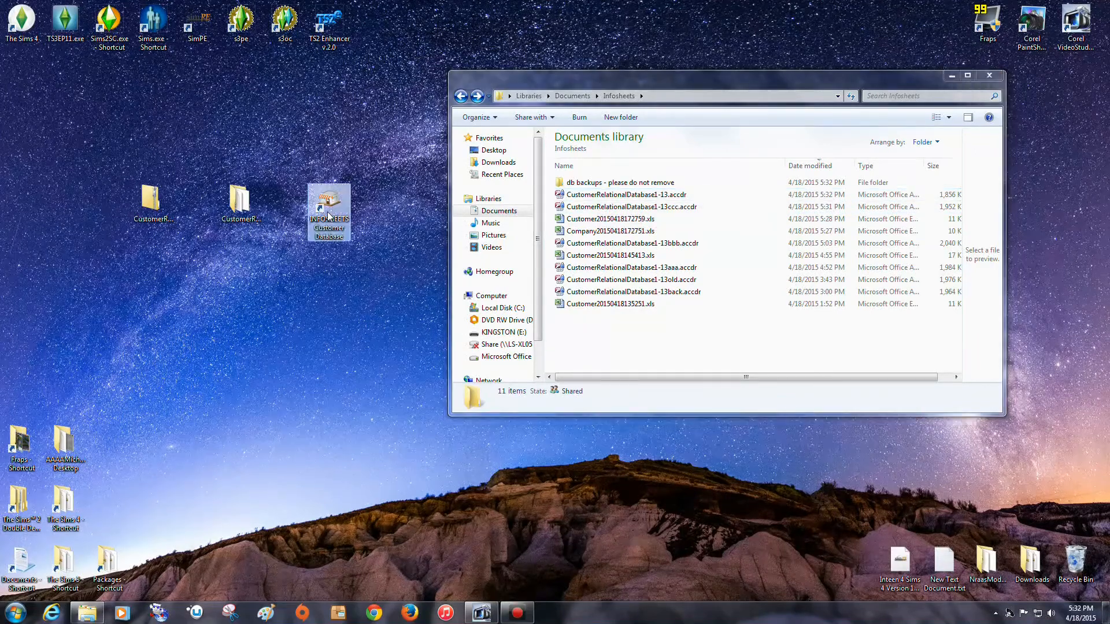
double_click(328, 216)
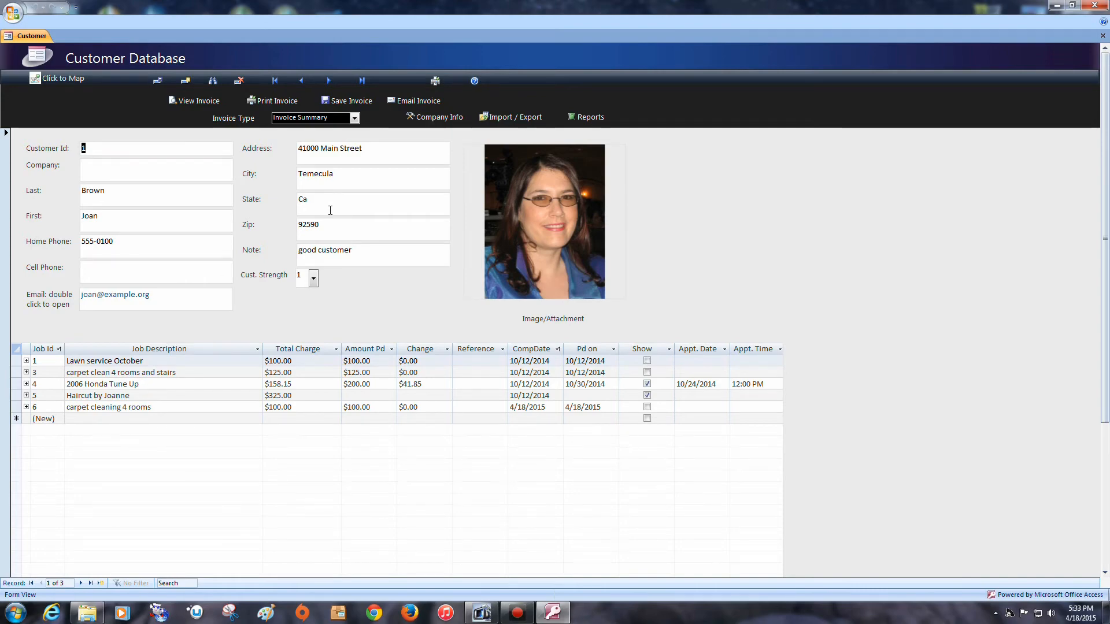
click(1094, 5)
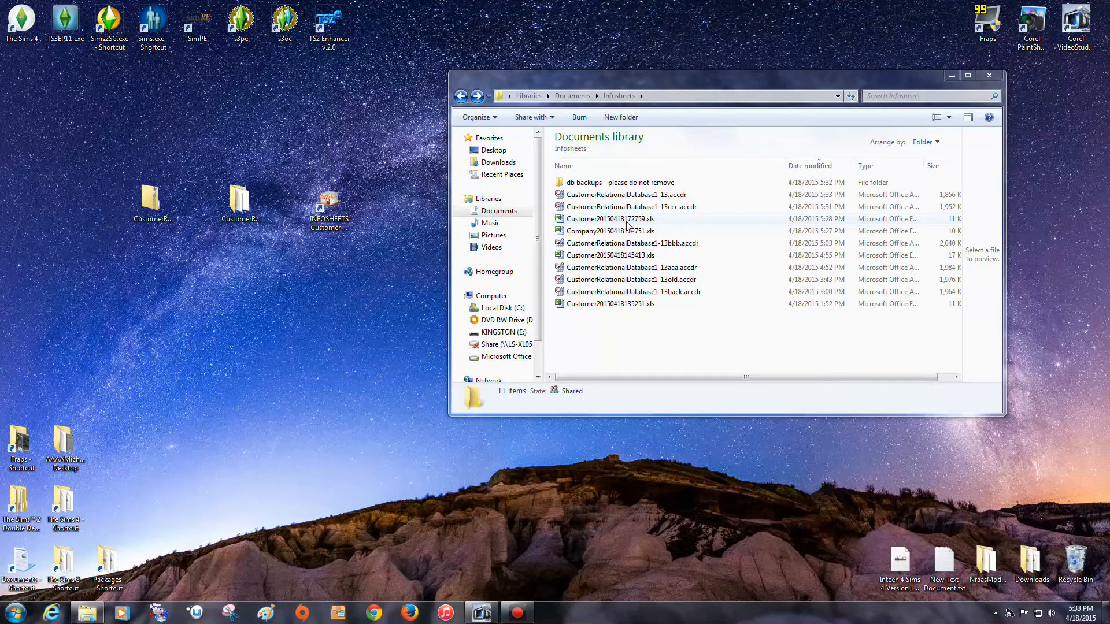
- Open Customer20150418172759.xls from the Infosheets folder in Excel and add a new worksheet to it
double_click(622, 219)
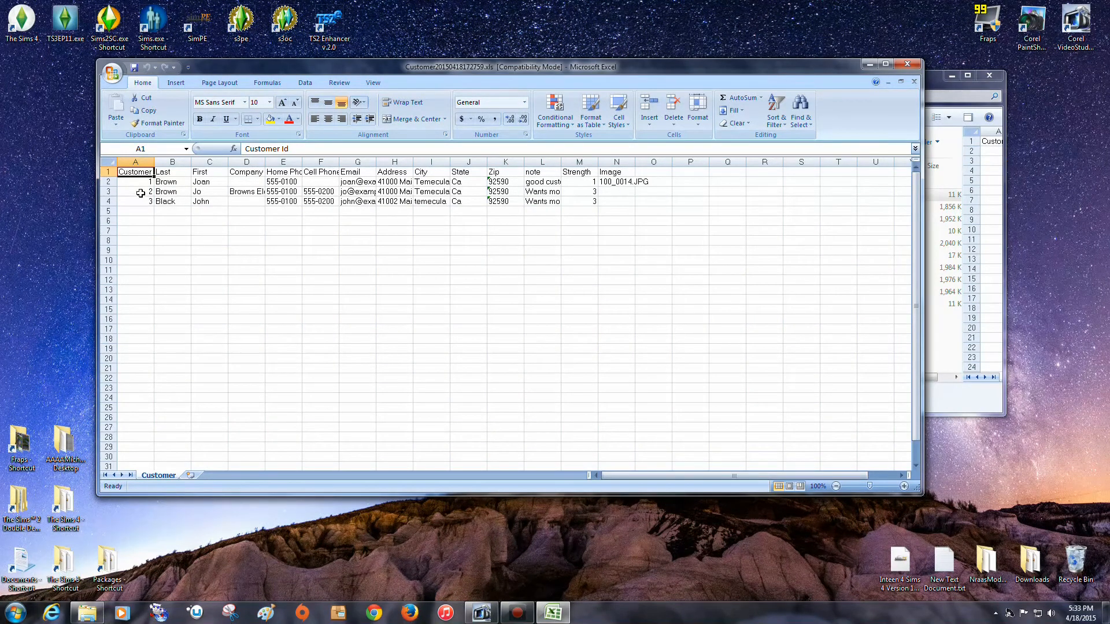
right_click(106, 172)
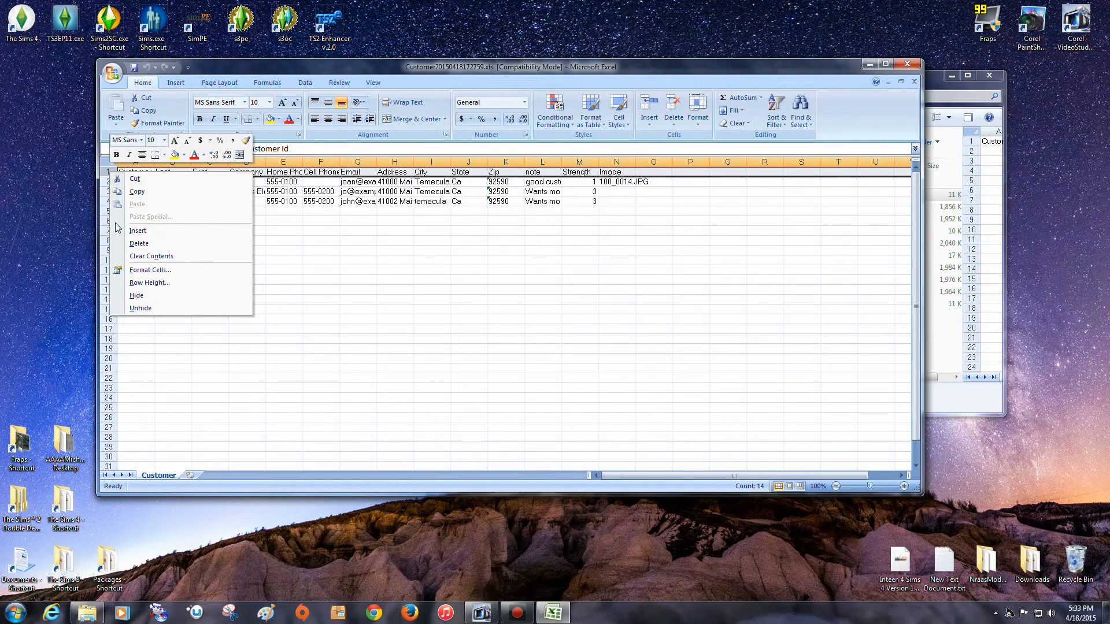
click(134, 191)
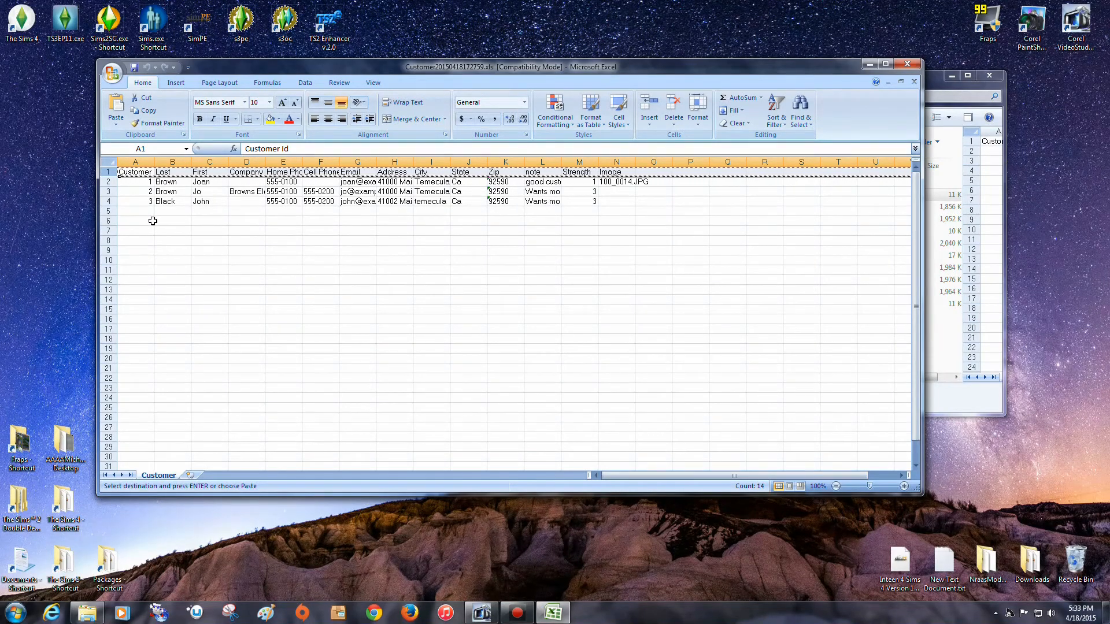
click(190, 475)
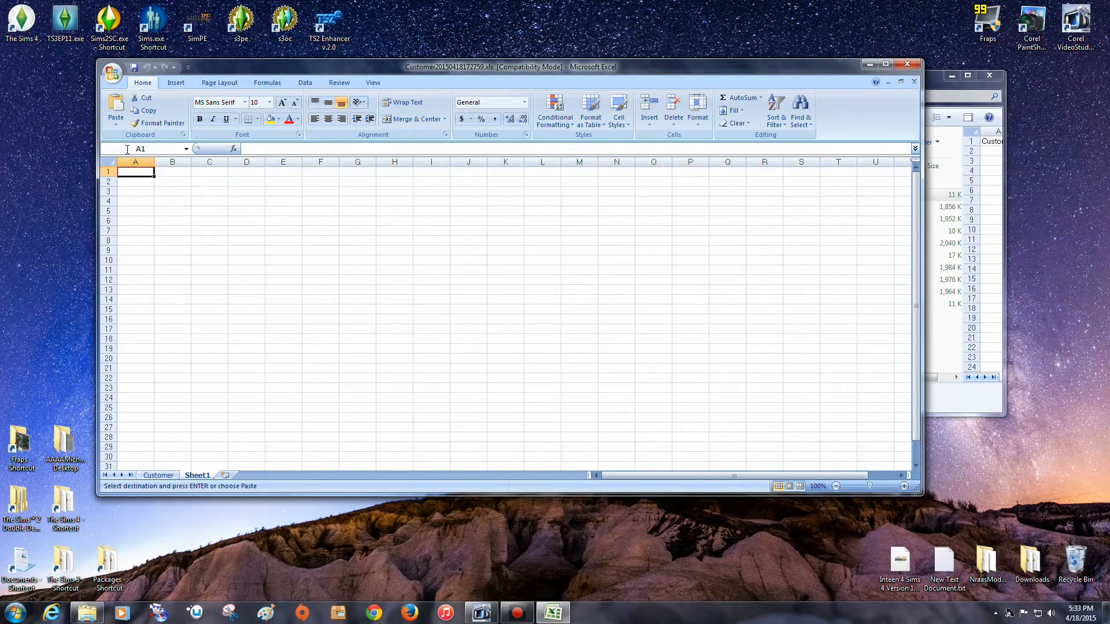
- Copy the header row of the Customer sheet into row 1 of Sheet1
right_click(109, 172)
click(126, 191)
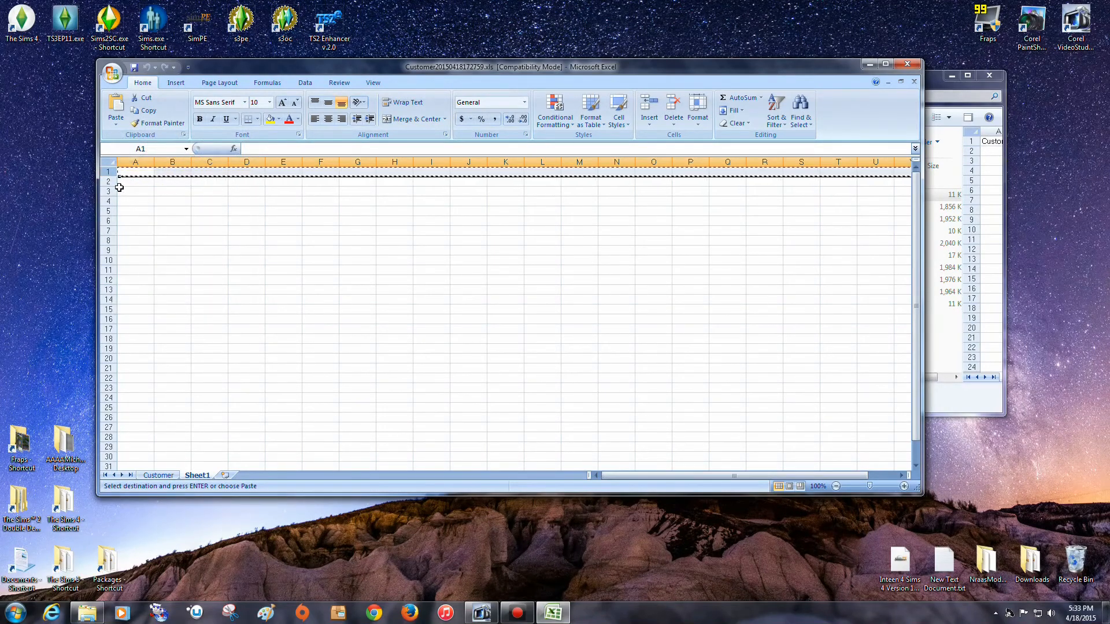
click(158, 475)
right_click(106, 171)
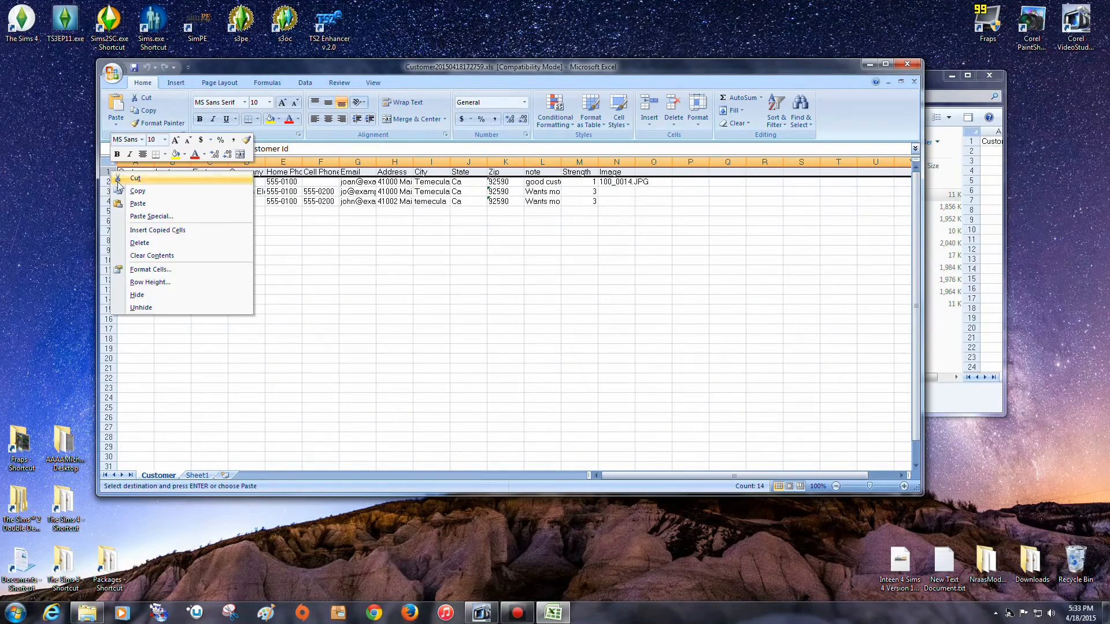
click(126, 192)
click(197, 475)
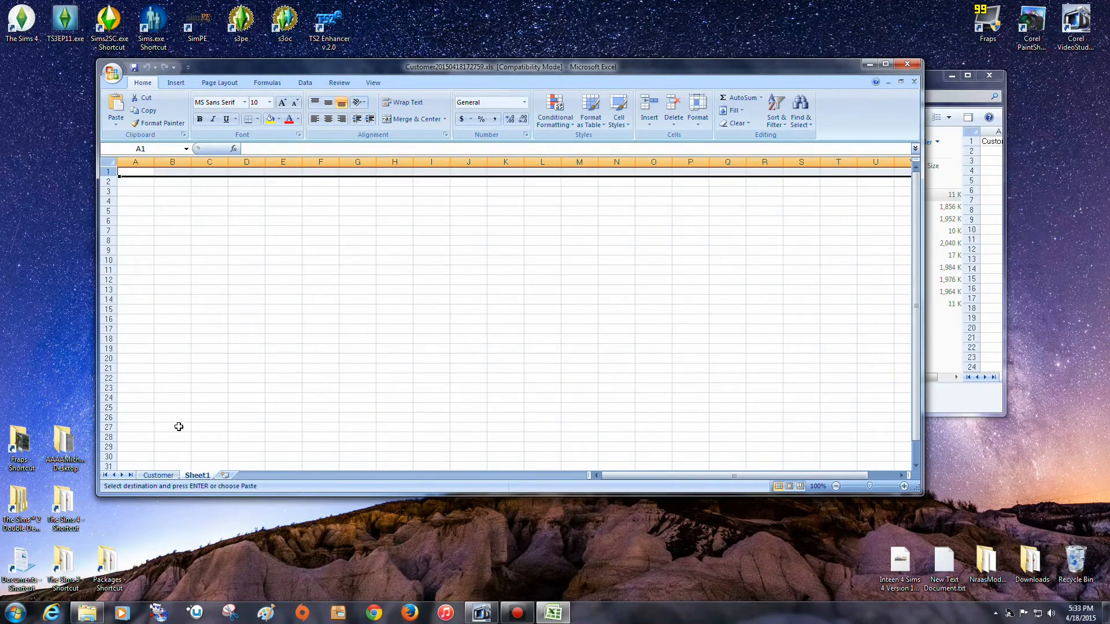
right_click(107, 172)
click(127, 206)
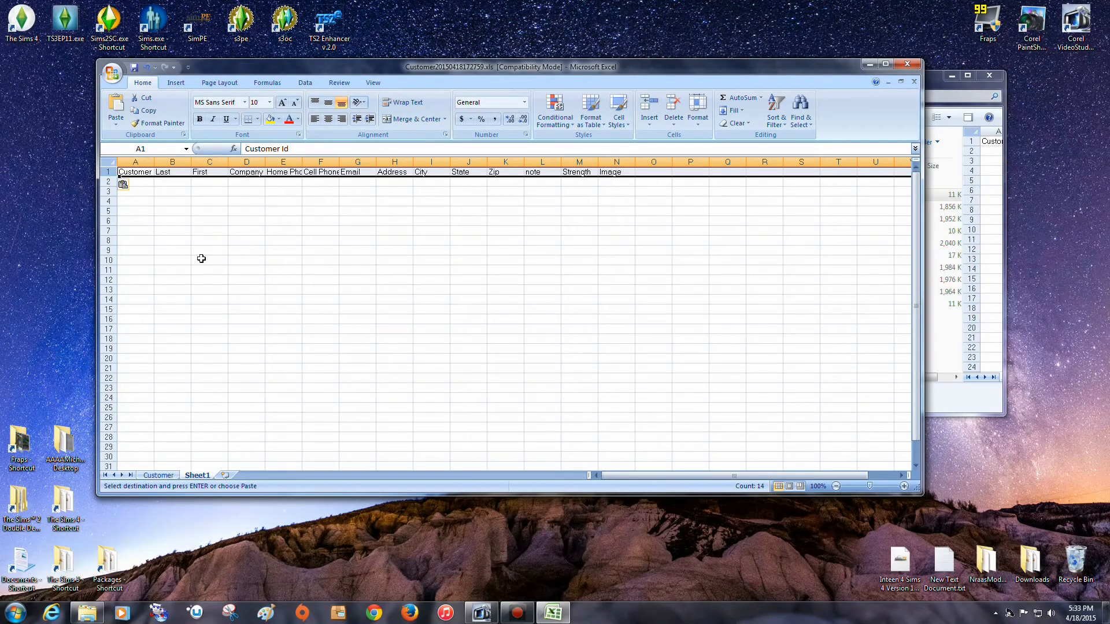
- Select the empty row 2 in Sheet1 and mark cells B2 to B8 under the Last heading
click(166, 188)
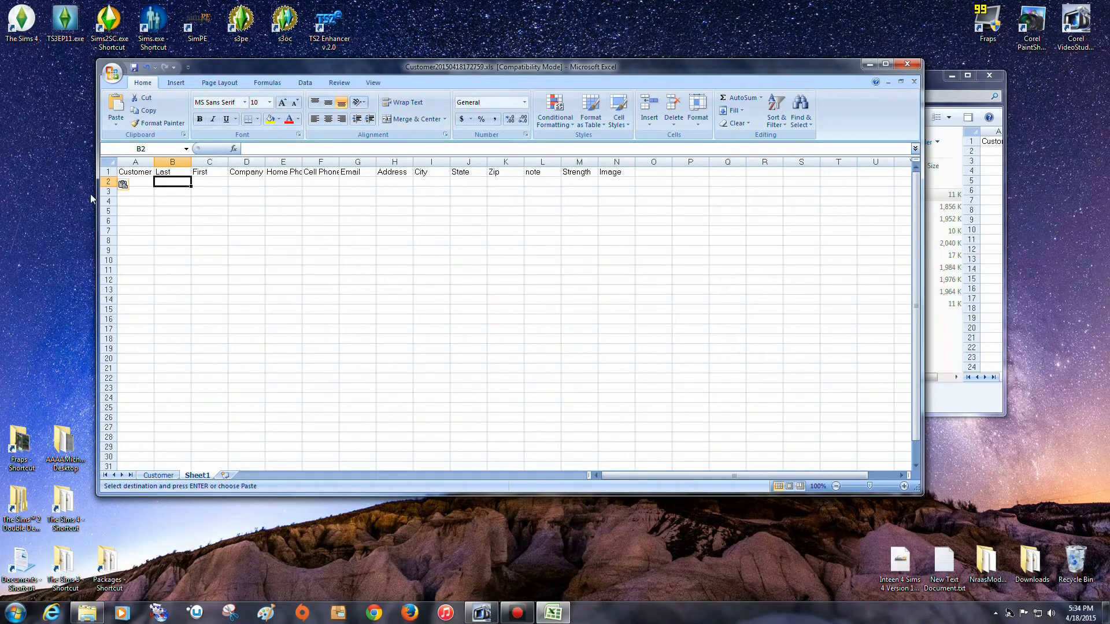
click(105, 182)
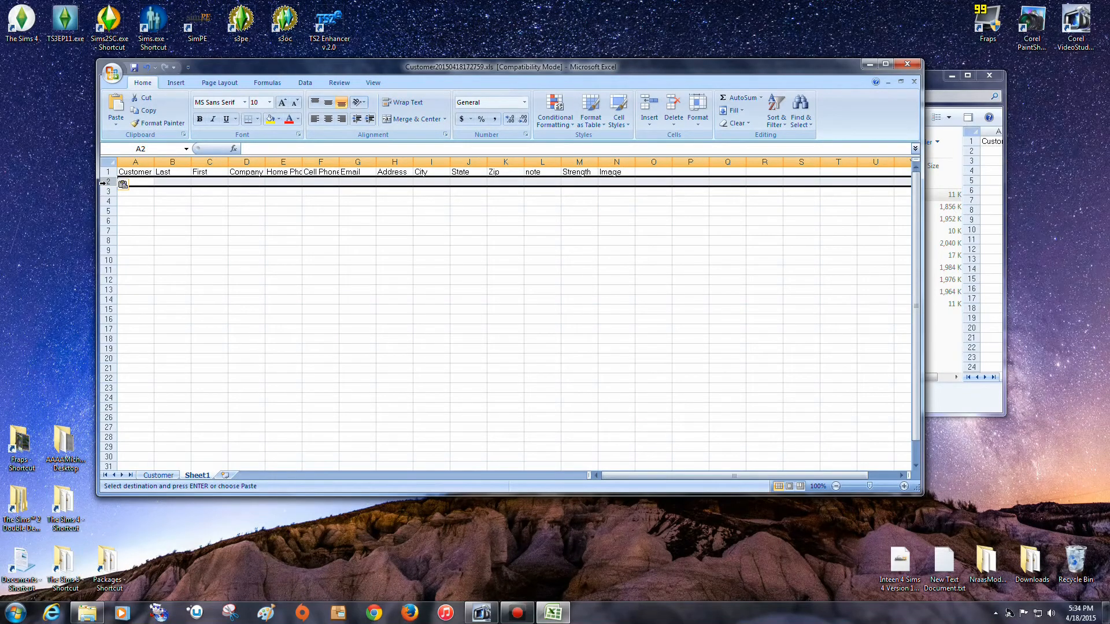
drag(165, 184, 179, 241)
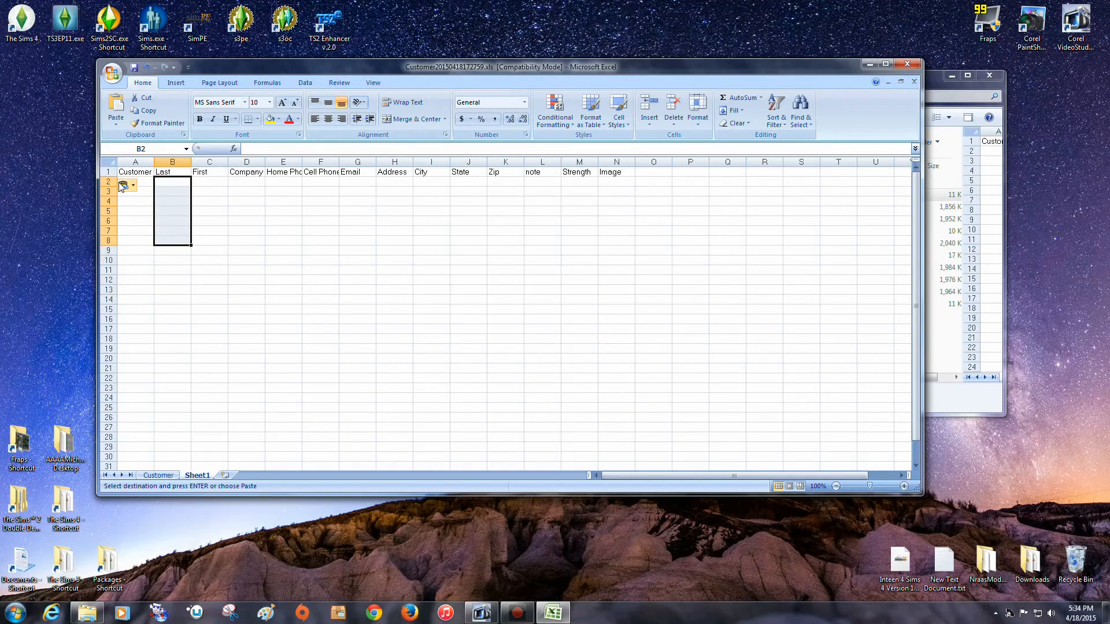
- Delete row 2 of Sheet1, directly under the header row, and deselect it by choosing an empty cell
right_click(101, 181)
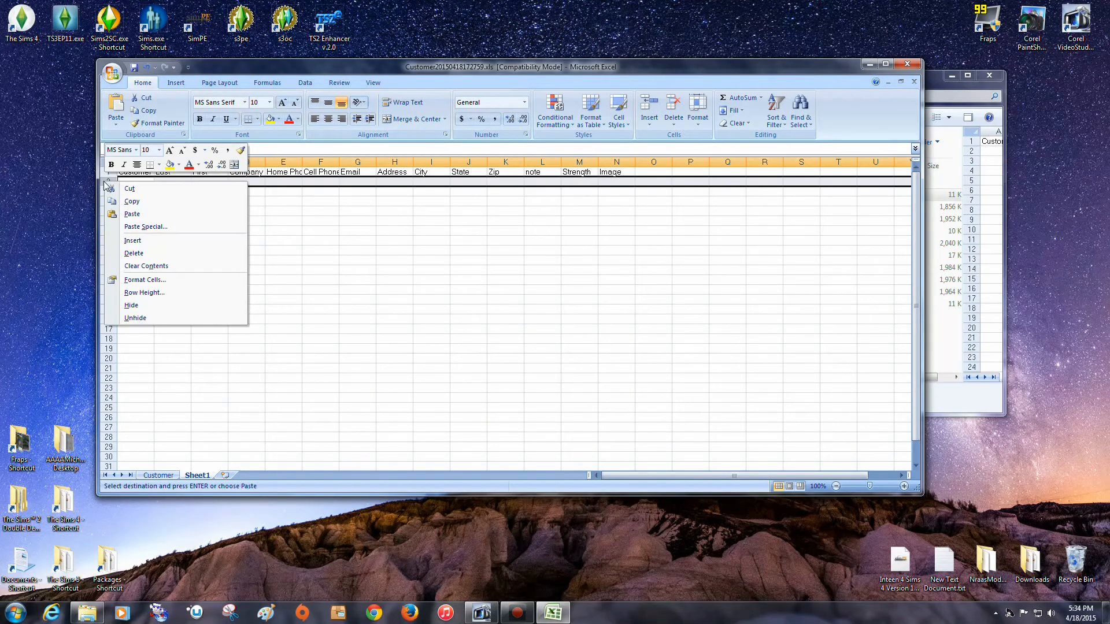
click(139, 254)
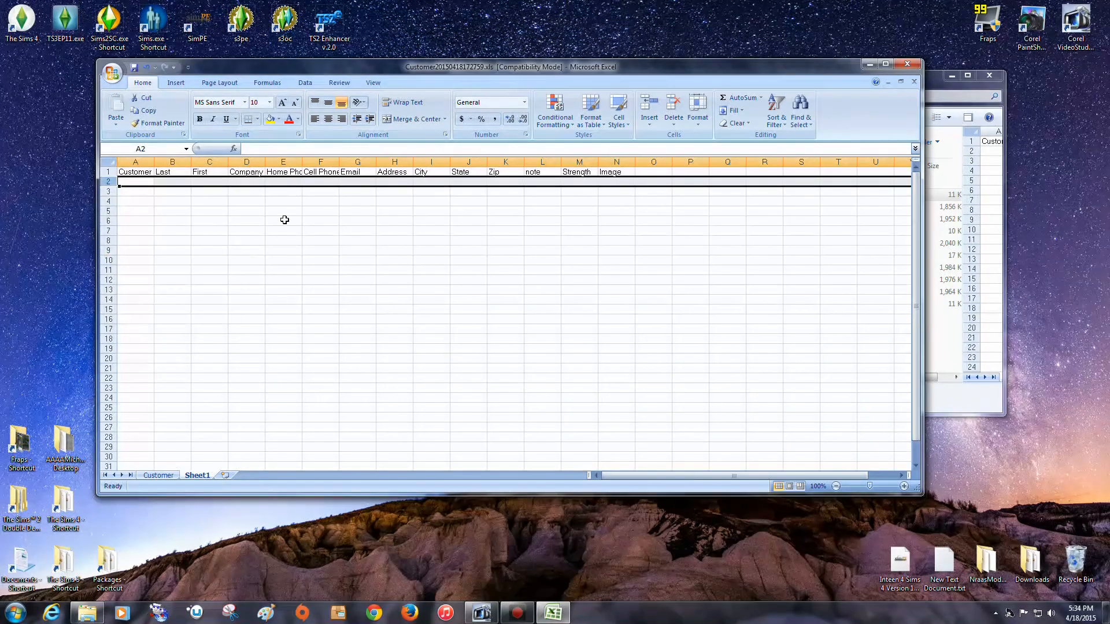
click(285, 219)
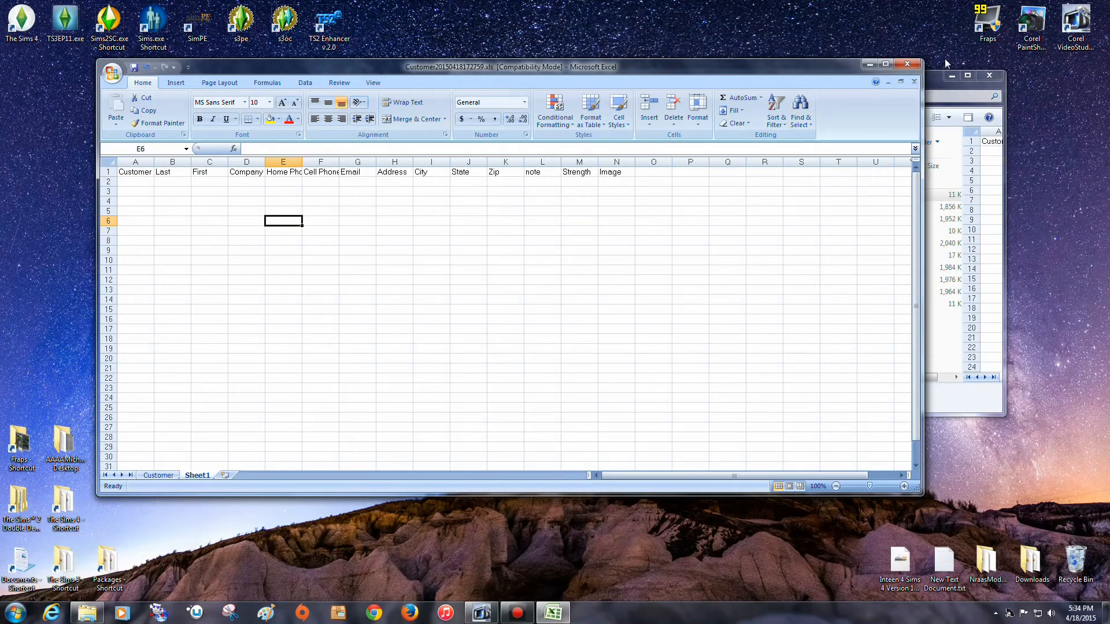
- Close Customer20150418172759.xls with its changes saved, and close the Infosheets folder window
click(906, 68)
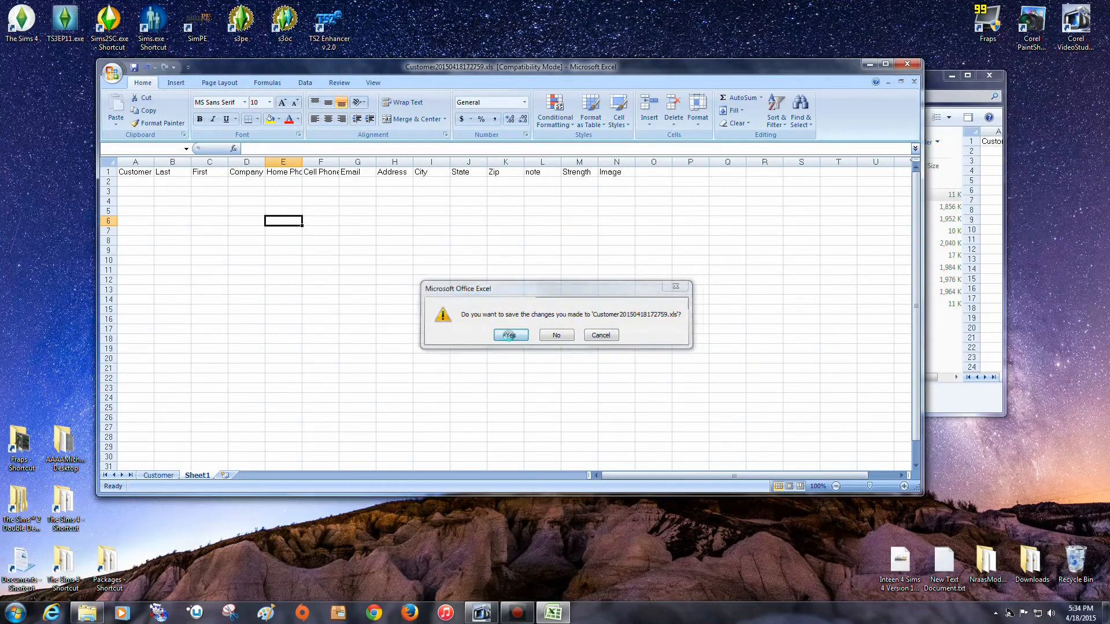
click(509, 336)
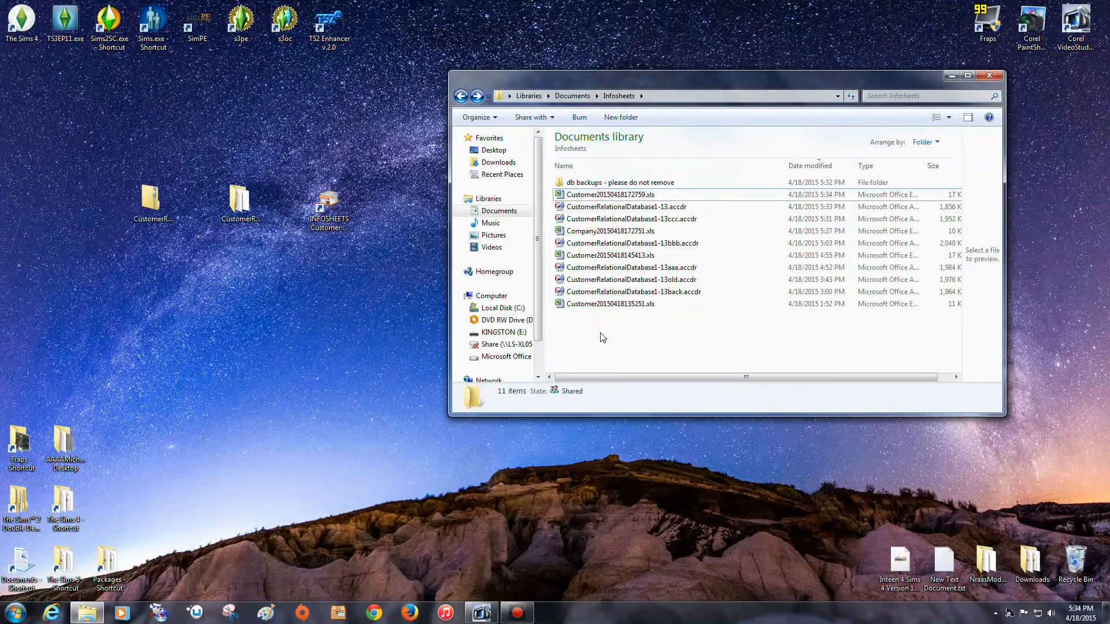
click(988, 76)
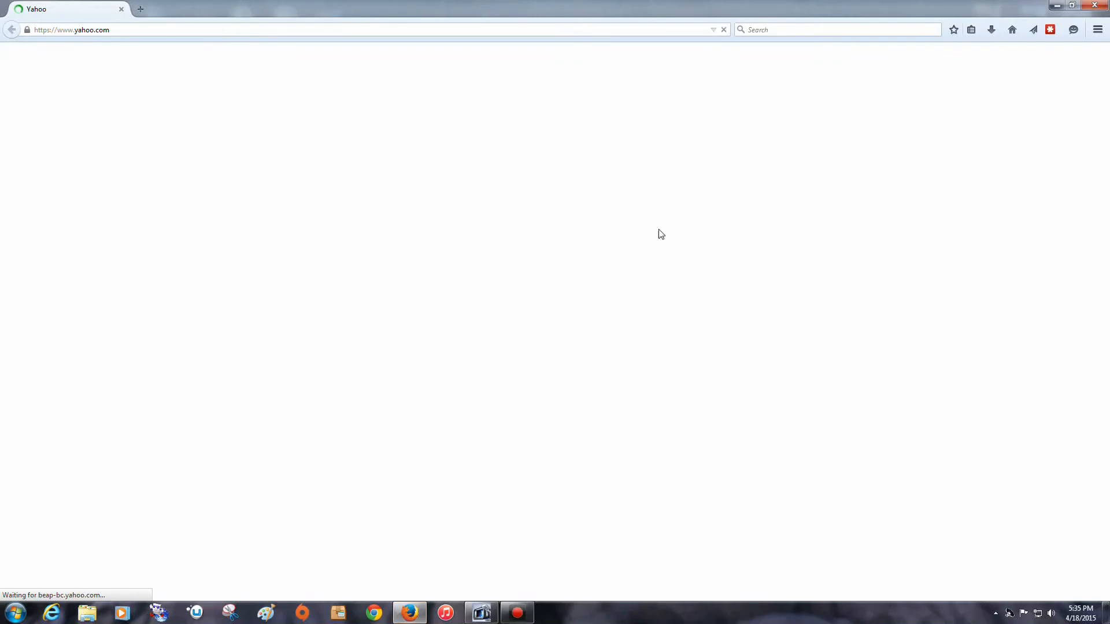
- Switch to Firefox, search for theinfoseets.com and open The Info Sheets website from the results
click(810, 30)
text(the)
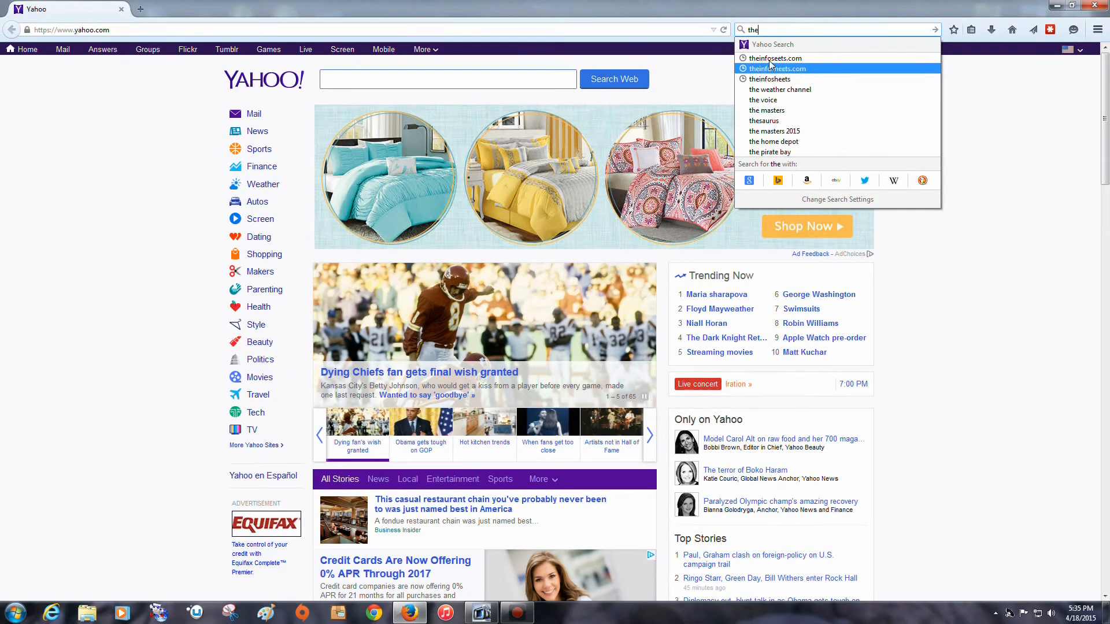
click(773, 59)
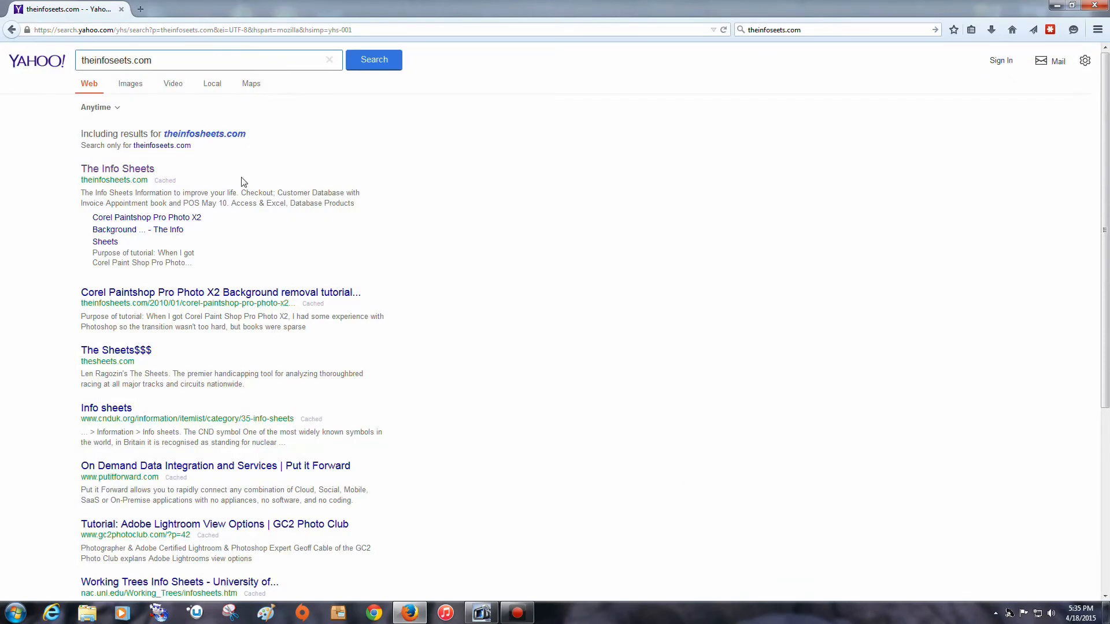
click(151, 169)
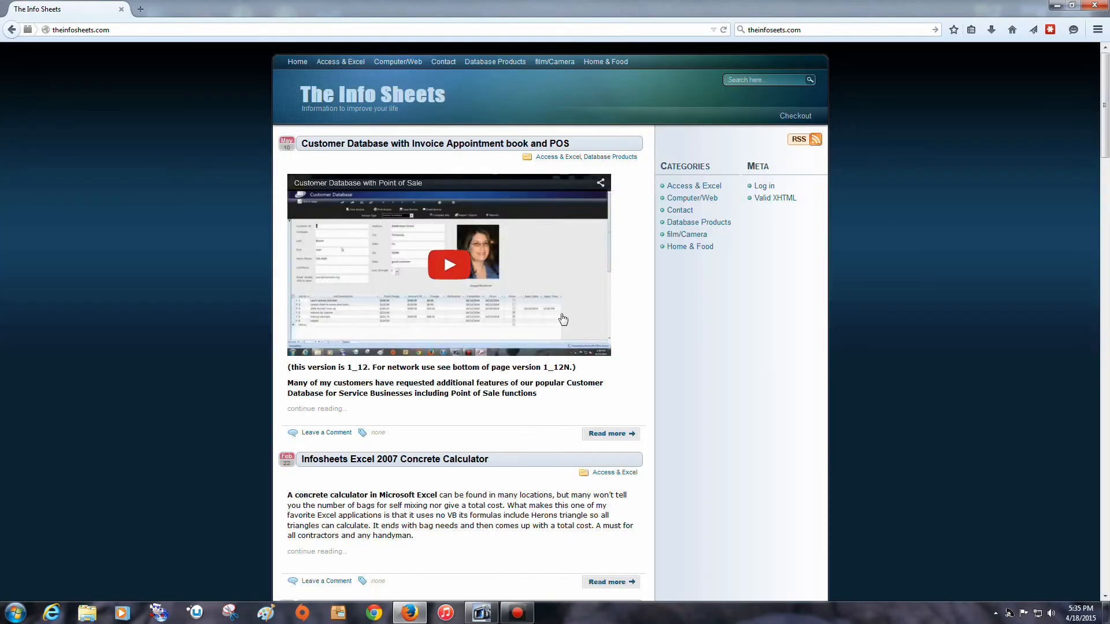
- Open the full Customer Database with Invoice Appointment book and POS article and go to its Customer Database Trial download link
click(586, 432)
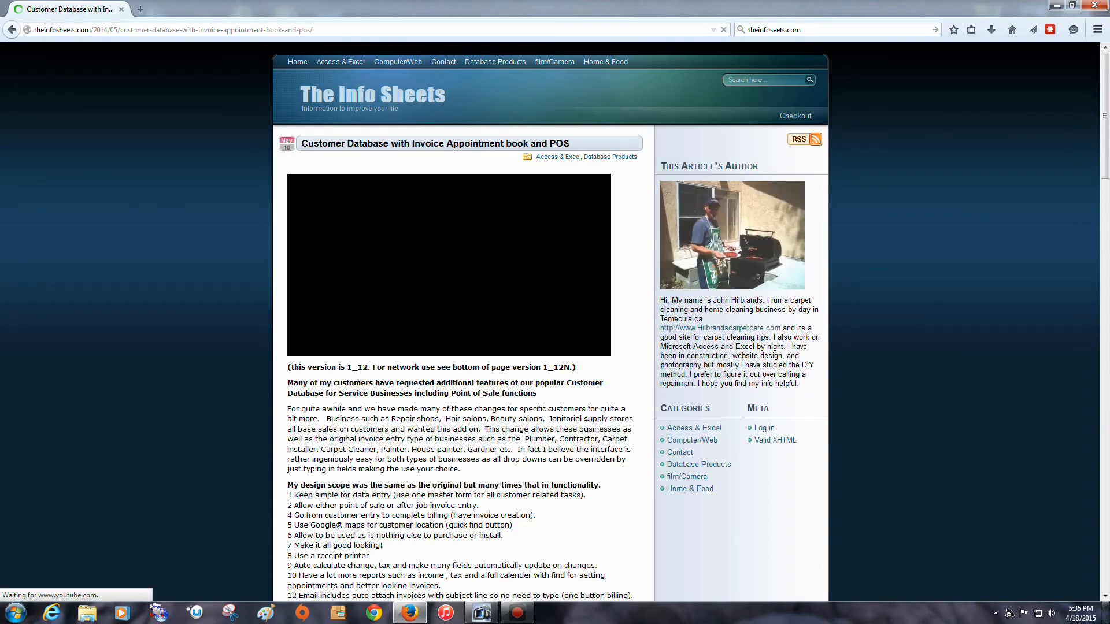
scroll(1103, 123, down, 20)
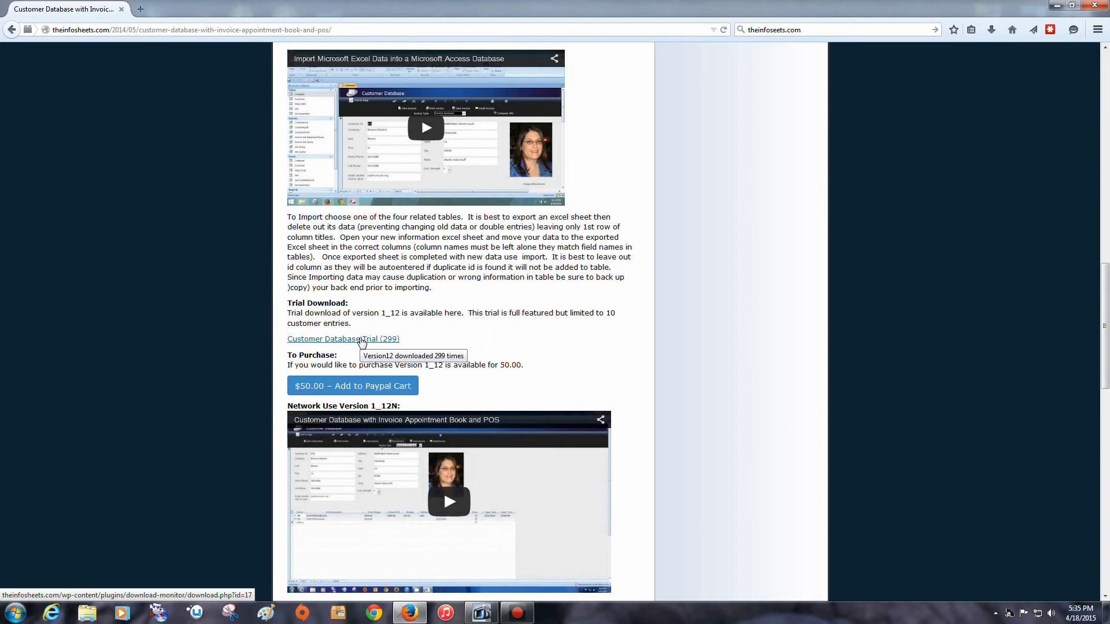
click(360, 342)
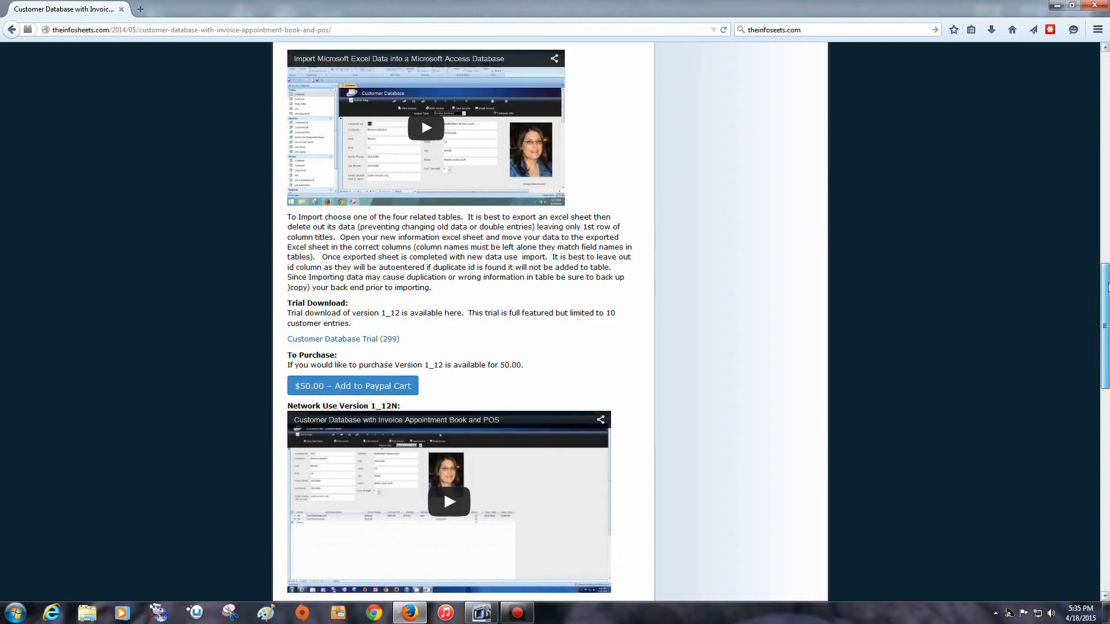
- Open the Microsoft Access 2007 Runtime download page linked in the article, and close the browser
drag(1106, 287, 1102, 106)
scroll(1104, 115, down, 6)
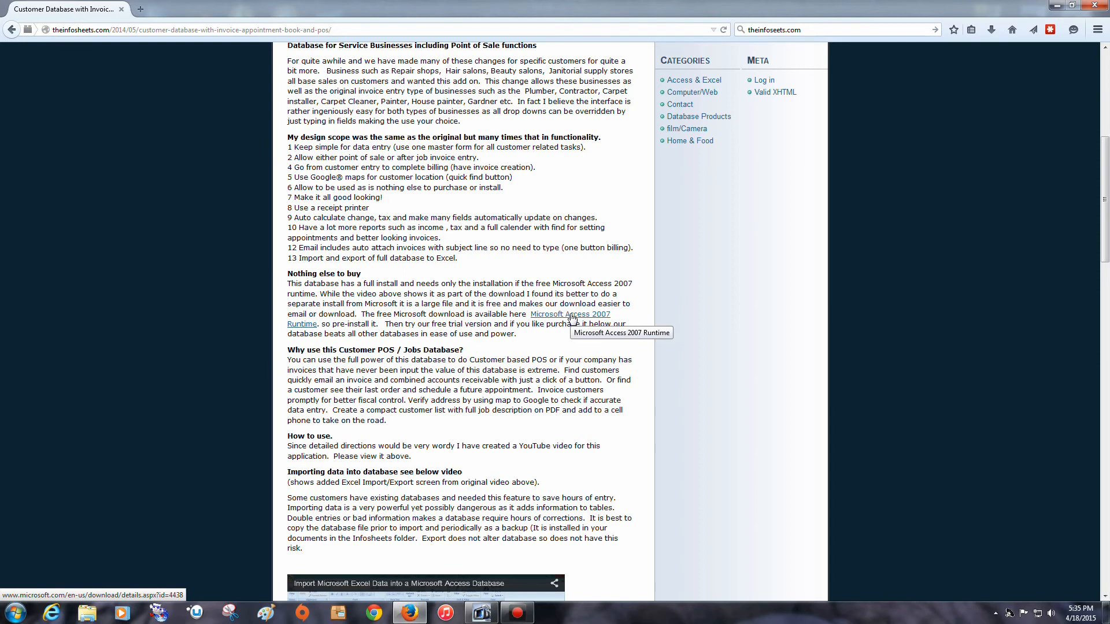
click(572, 319)
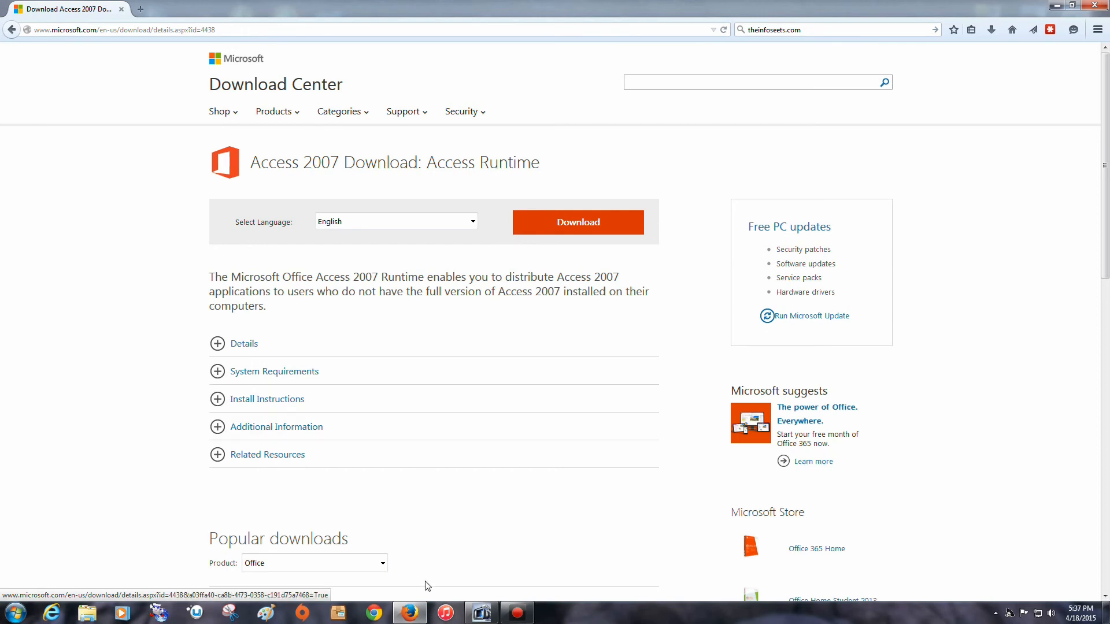
click(1088, 7)
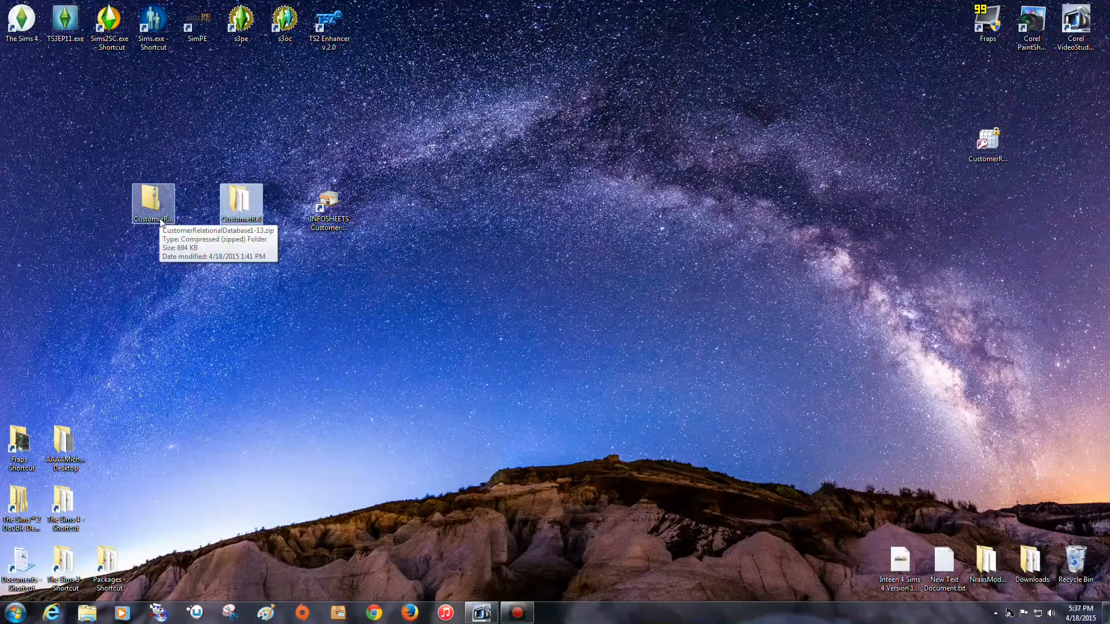
- Open the extracted CustomerRelationalDatabase1-13 folder on the desktop and run its setup.exe
click(239, 208)
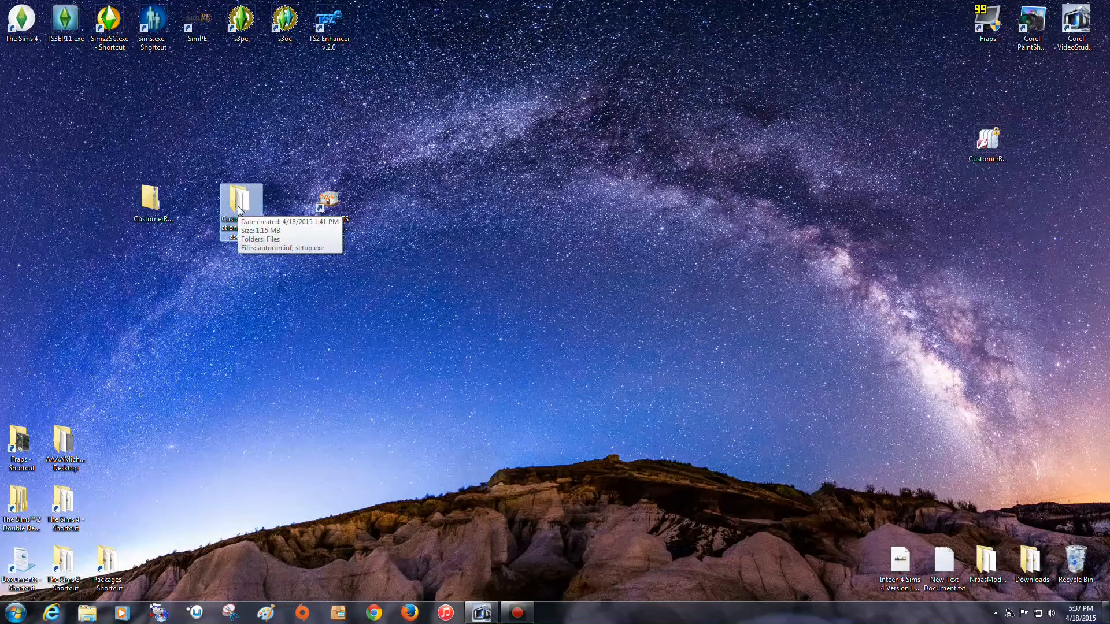
right_click(158, 199)
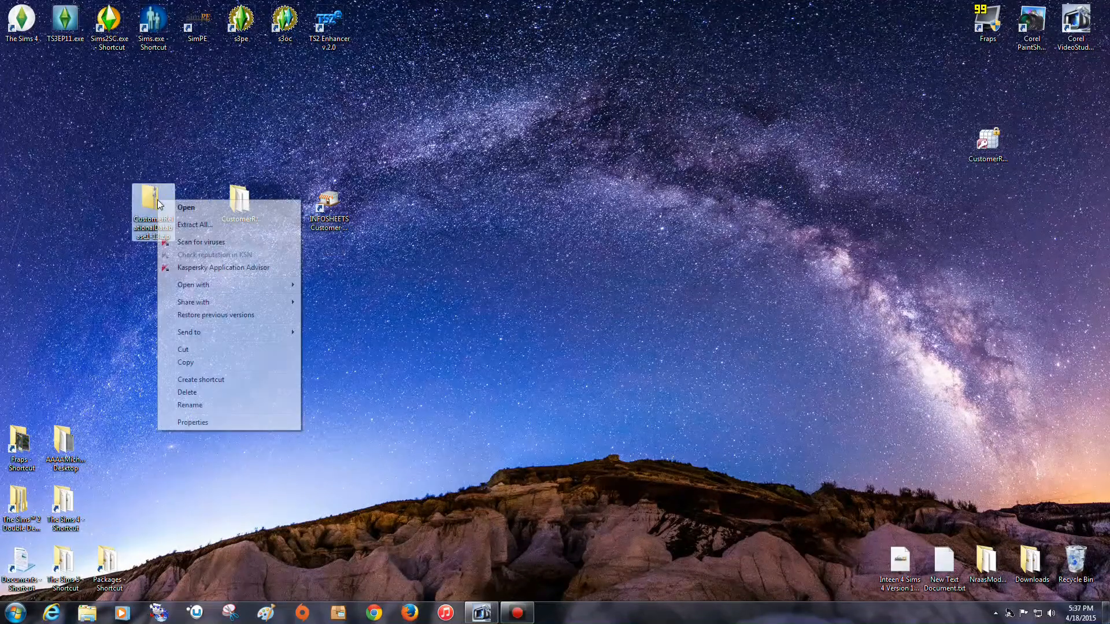
click(237, 202)
double_click(237, 202)
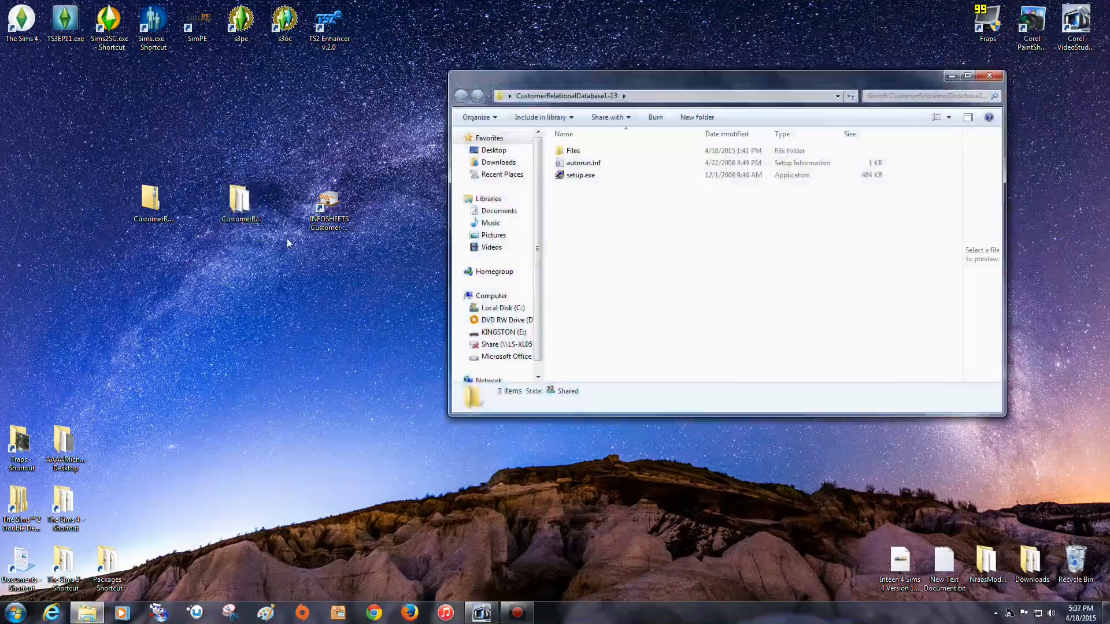
click(598, 175)
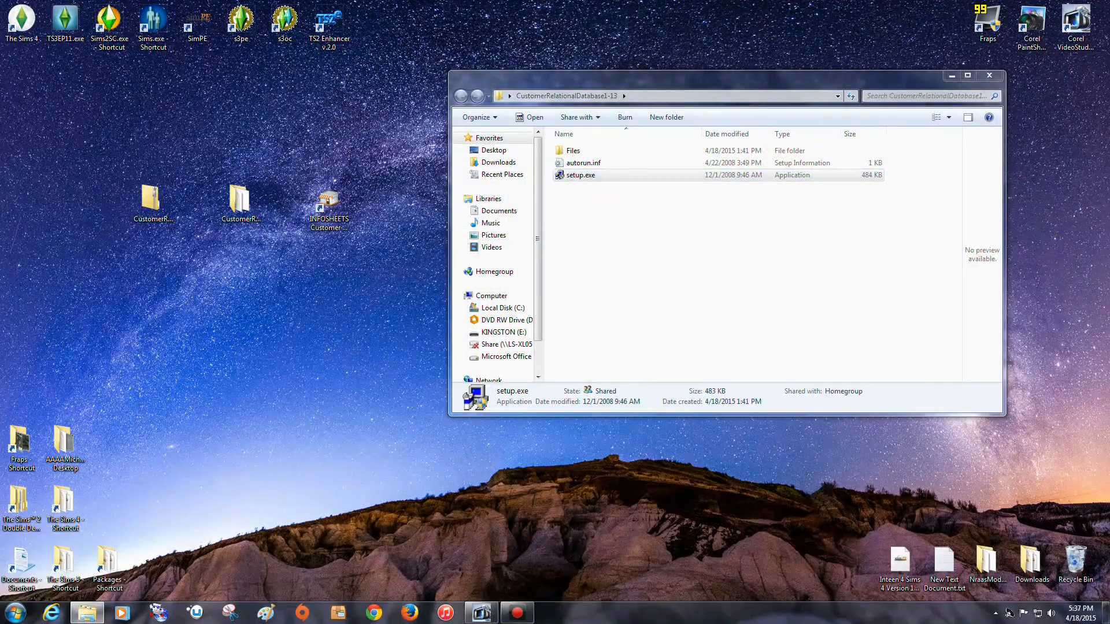
key(Return)
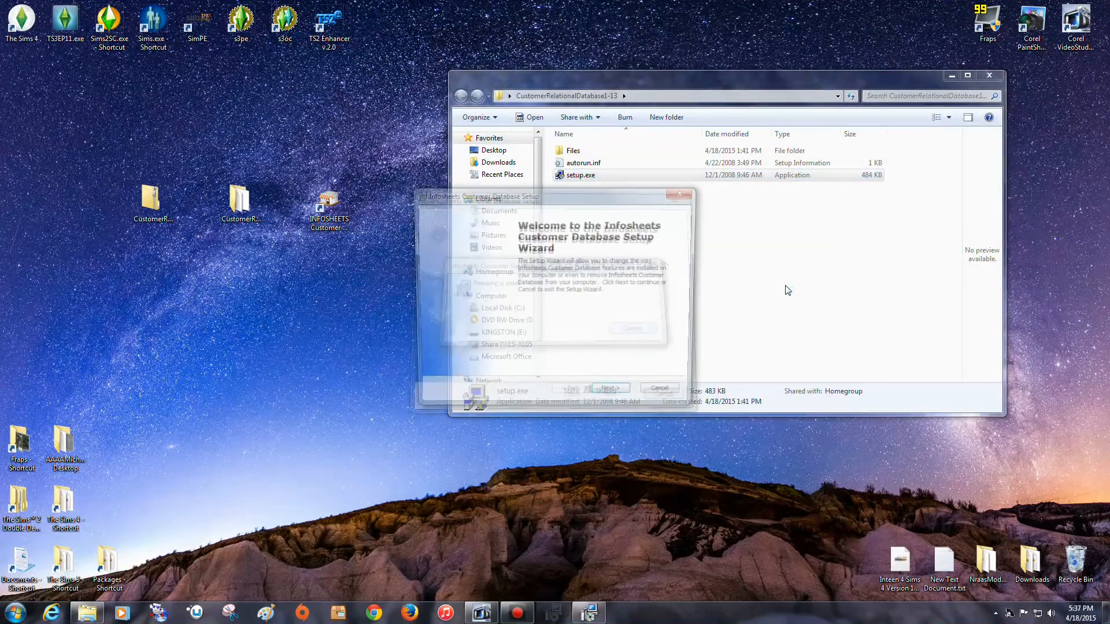
- Remove the installed Infosheets Customer Database with the setup wizard and finish the wizard
click(607, 396)
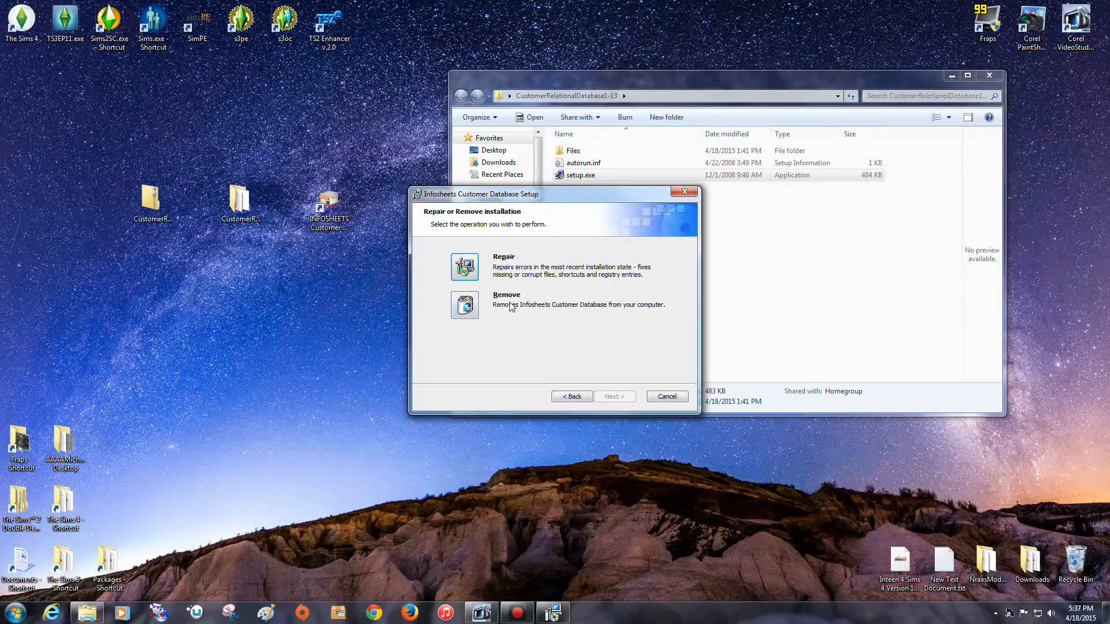
click(464, 306)
click(608, 398)
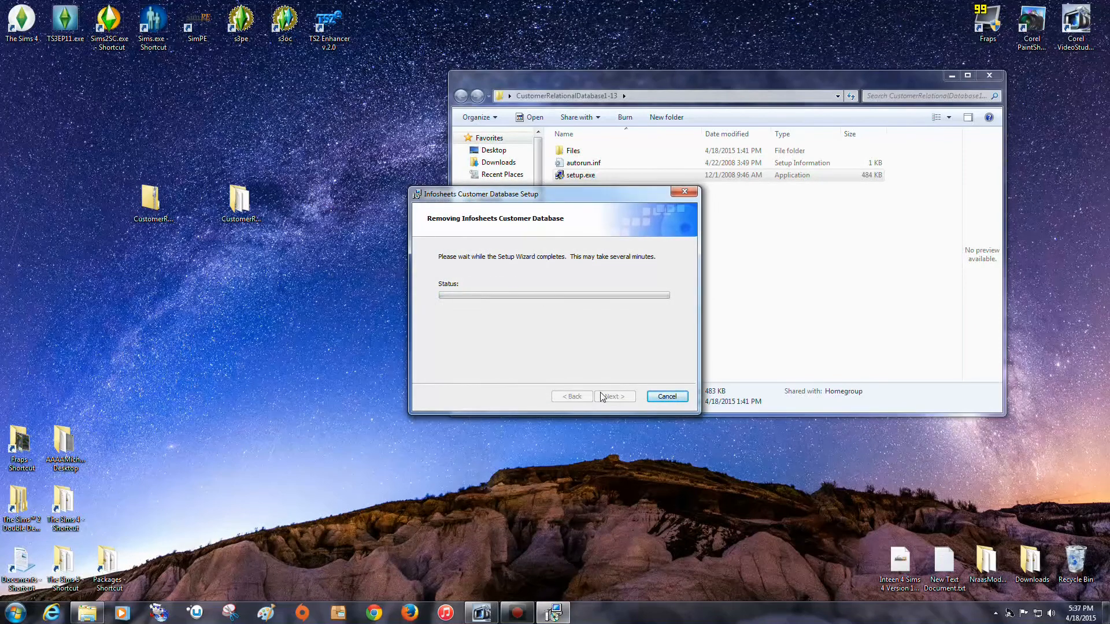
click(614, 397)
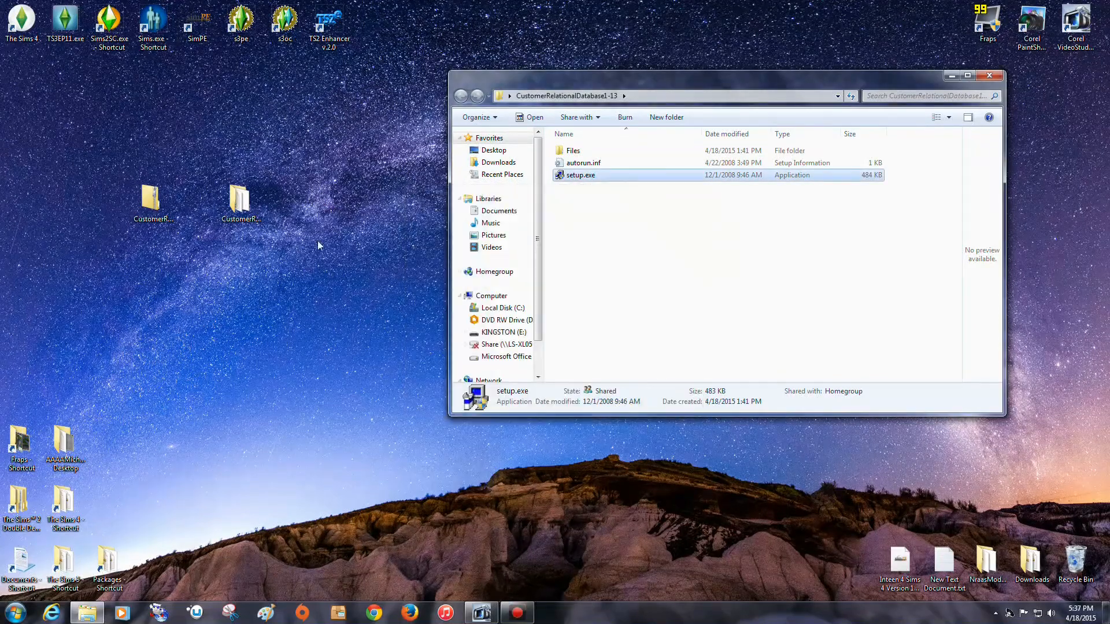
- Install Infosheets Customer Database again with setup.exe, accepting the license agreement and choosing the Typical setup type
double_click(243, 206)
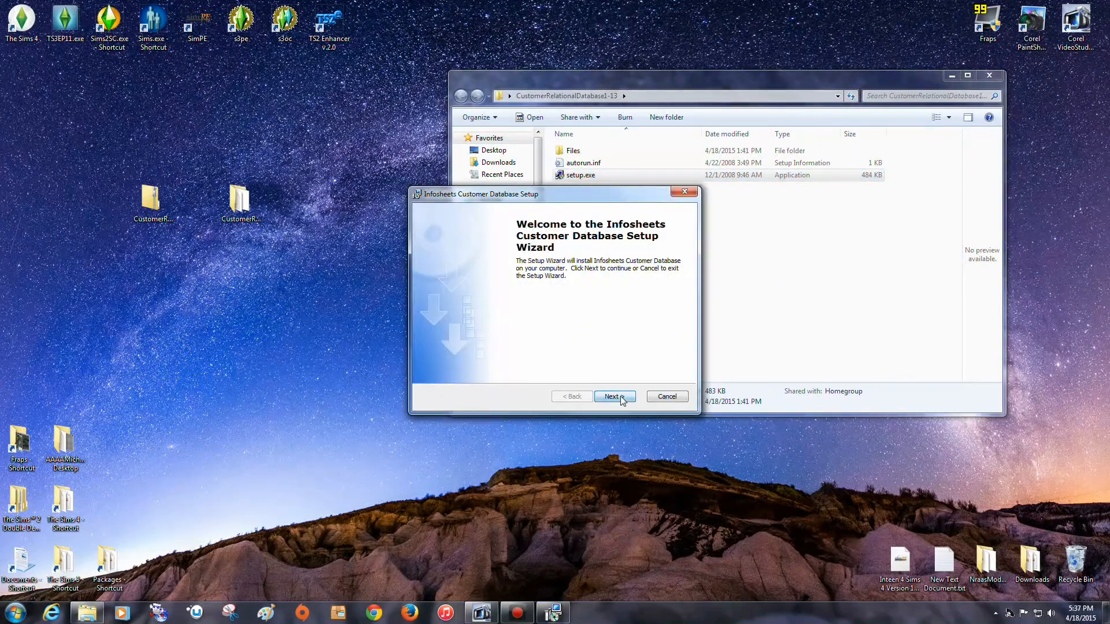
click(610, 396)
click(434, 352)
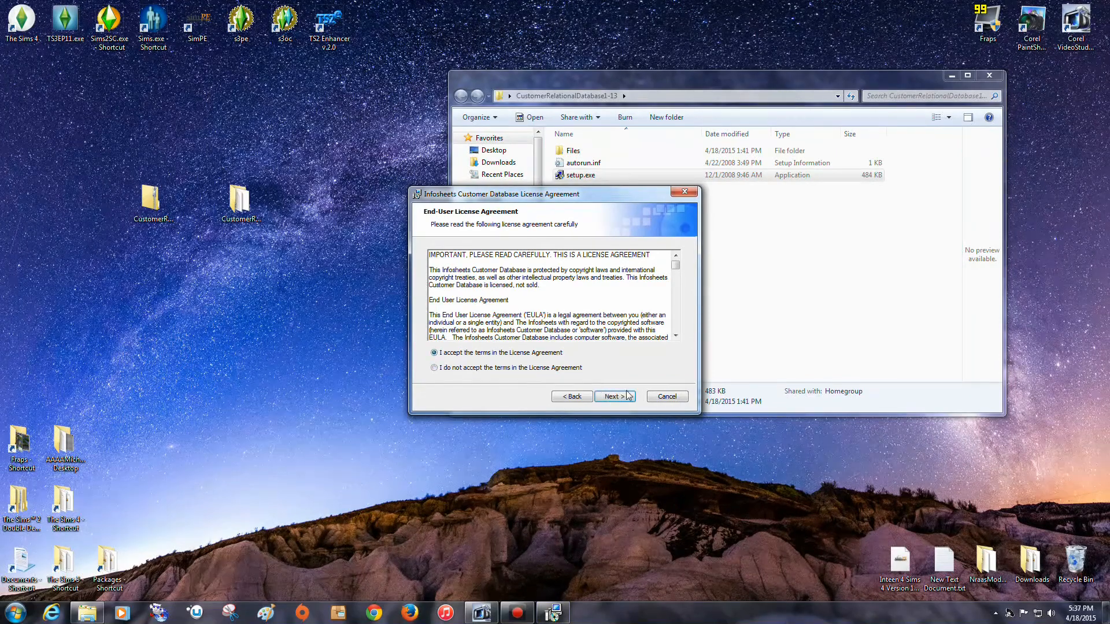
click(622, 399)
click(622, 399)
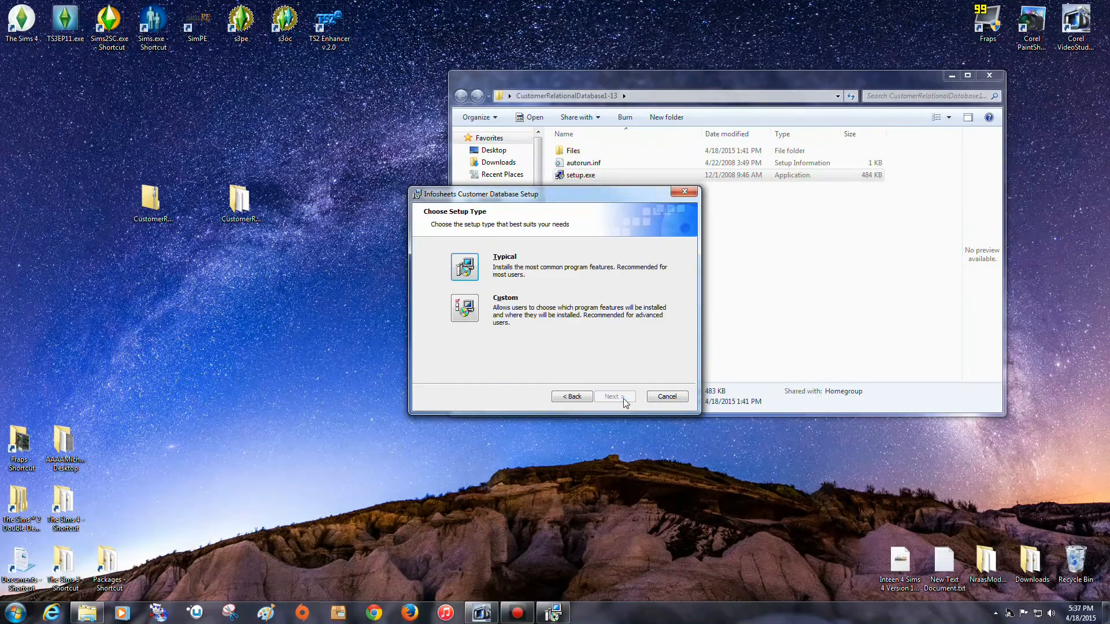
click(464, 266)
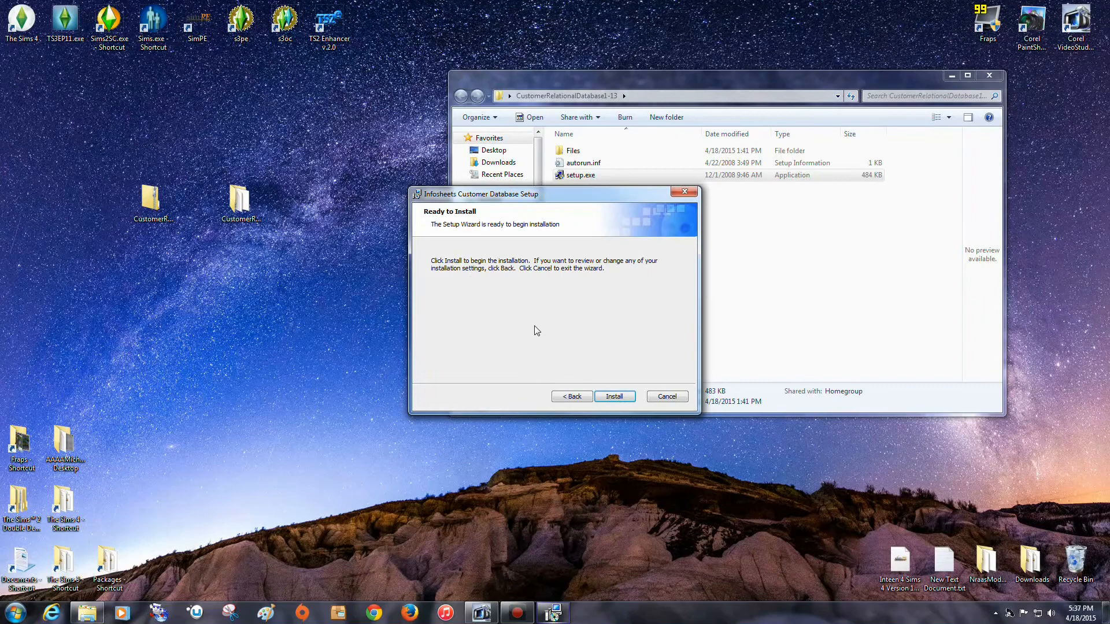
click(614, 397)
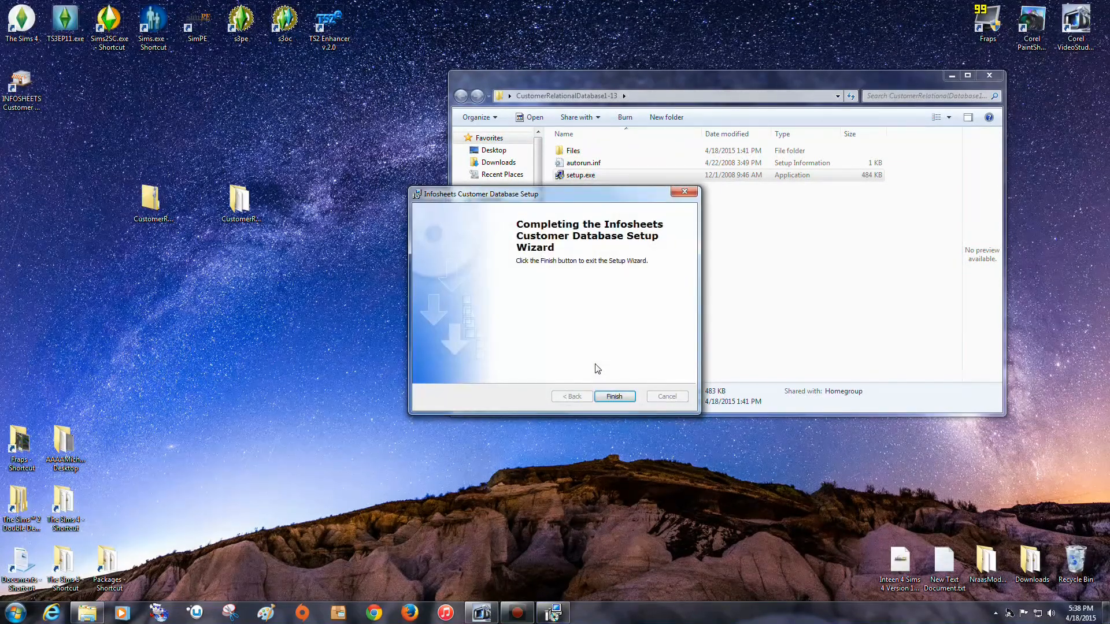
click(614, 397)
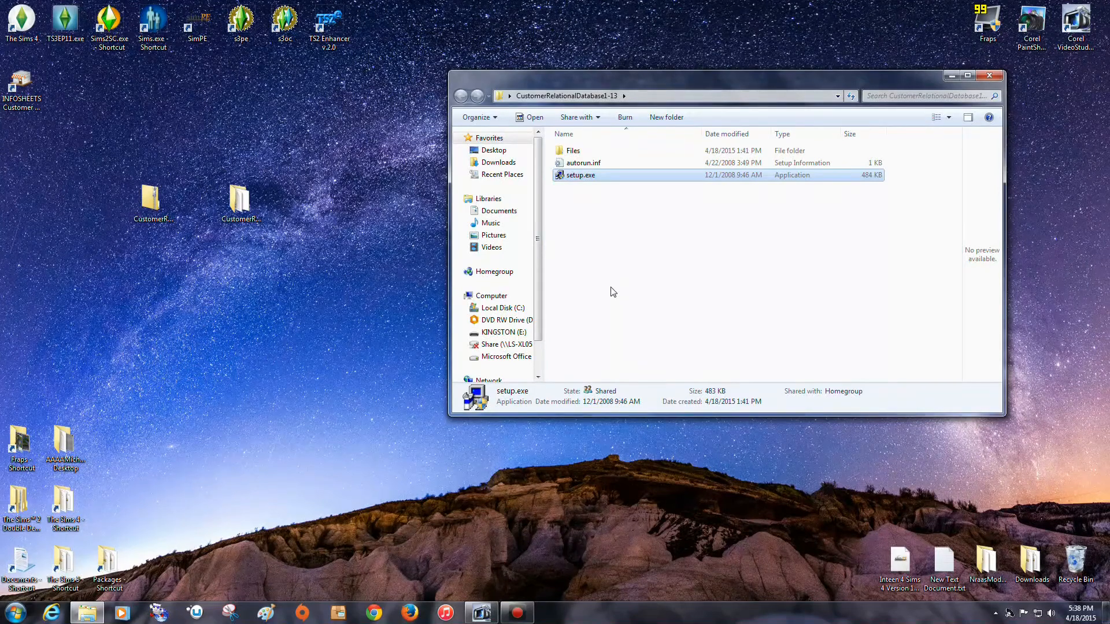
- Close the installer folder and move the new INFOSHEETS Customer Database shortcut beside the CustomerRelationalDatabase1-13 folder on the desktop
click(988, 77)
drag(21, 83, 192, 200)
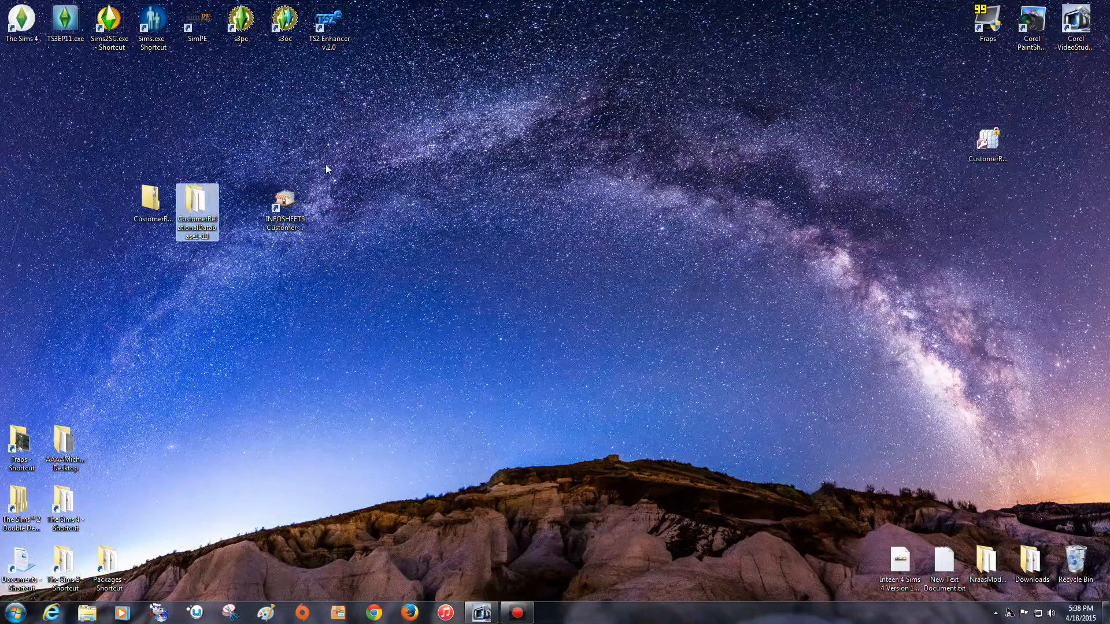
click(289, 208)
key(F2)
key(Return)
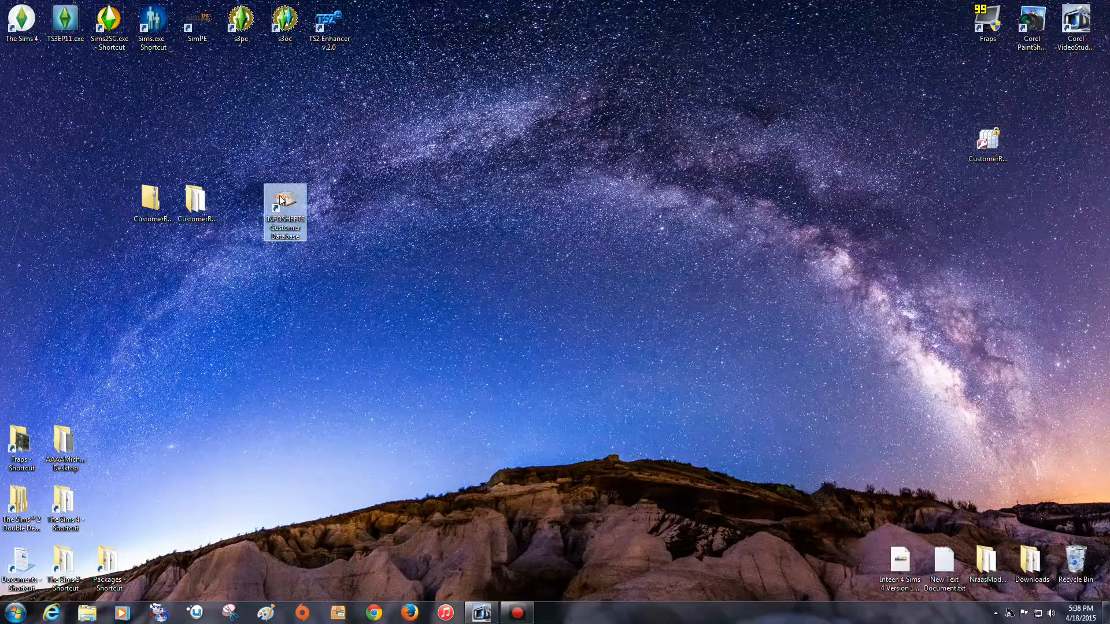
- Open the customer database from its desktop shortcut and place the cursor in the Appt. Date of the carpet clean job
double_click(289, 208)
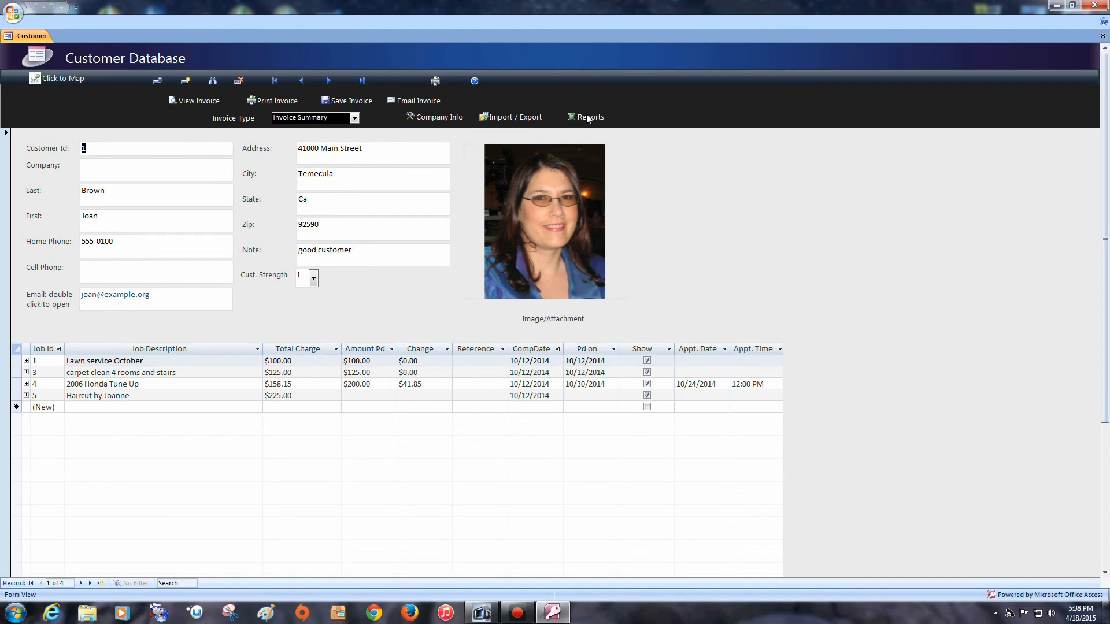
click(758, 372)
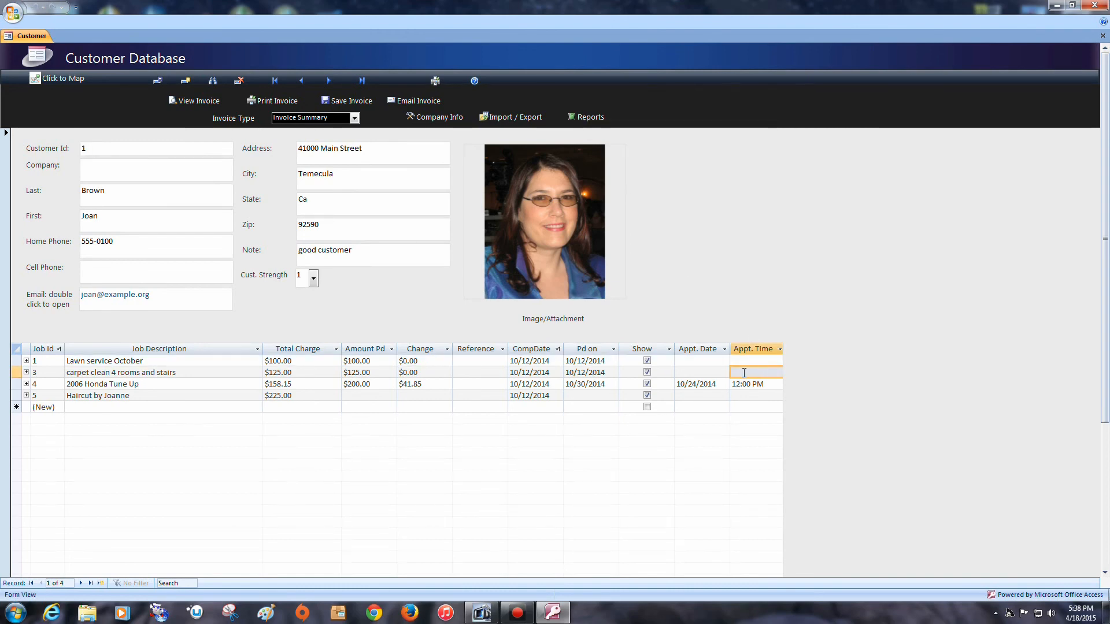
click(707, 373)
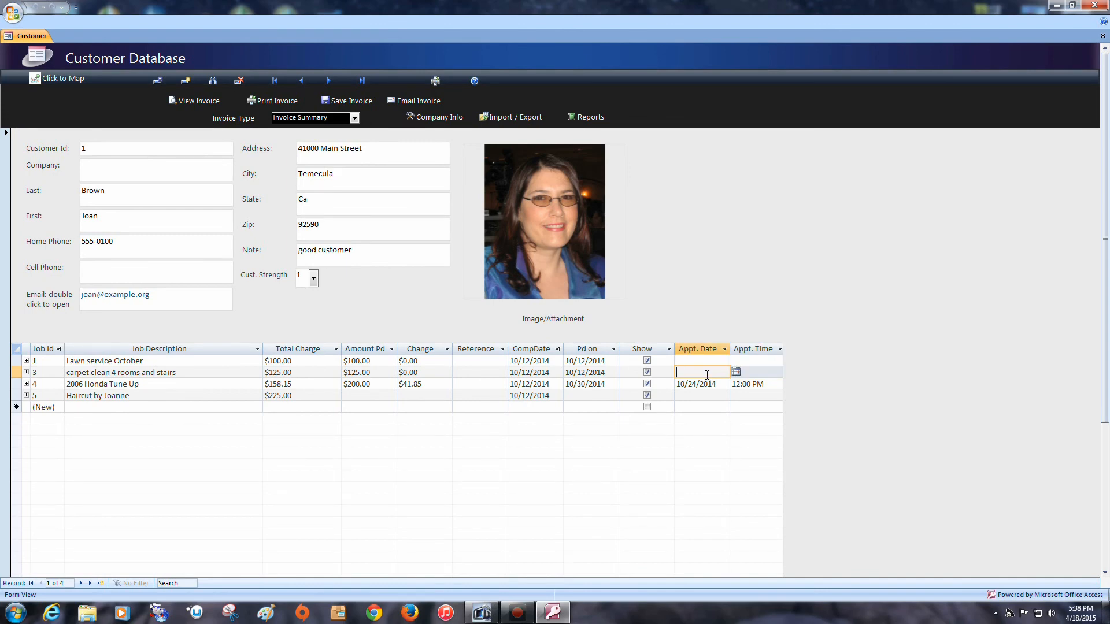